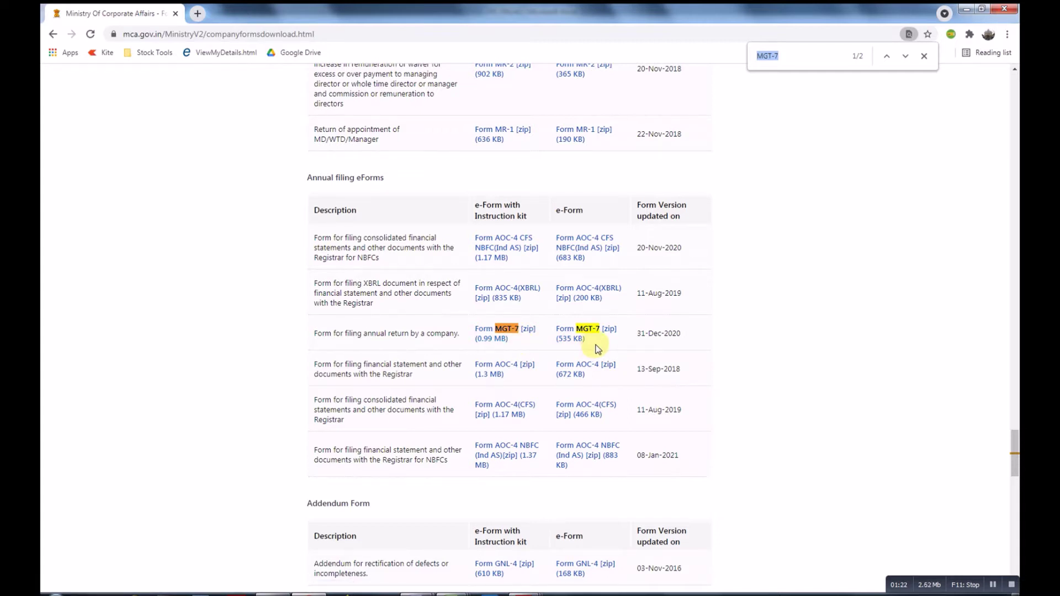
# Step: Locate the MGT-7 entry among the annual filing eForms and switch to Form_MGT-7.pdf in Adobe Reader
pyautogui.scroll(-1, 595, 347)
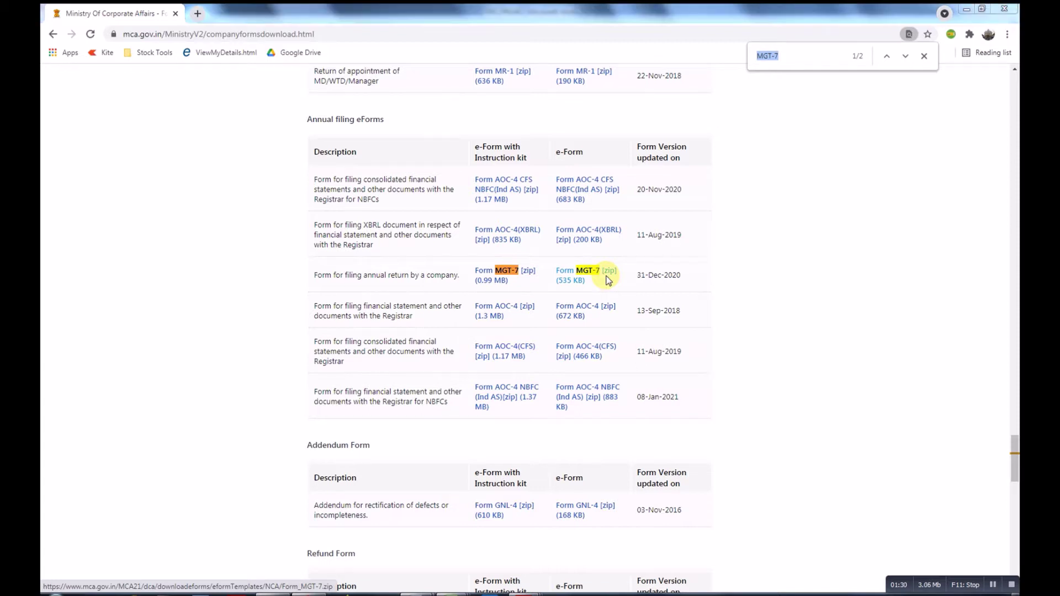
pyautogui.click(672, 177)
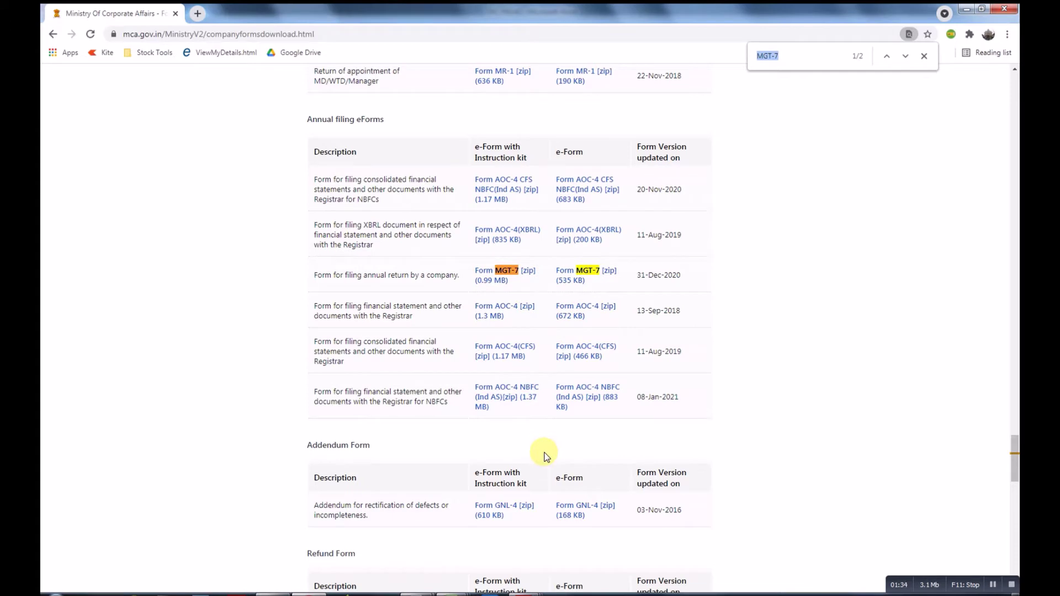
pyautogui.click(525, 594)
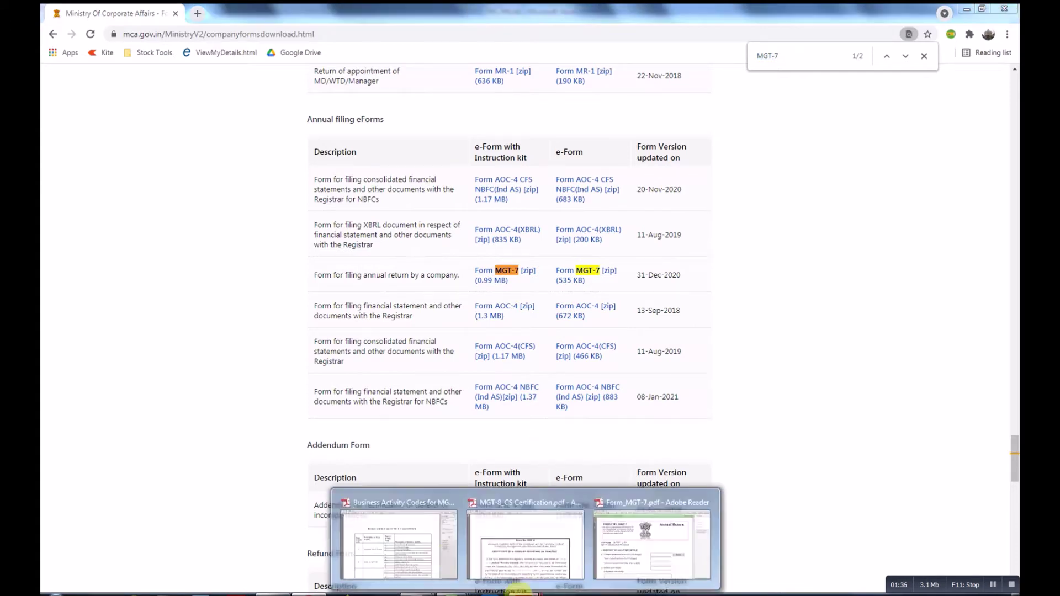
pyautogui.click(635, 547)
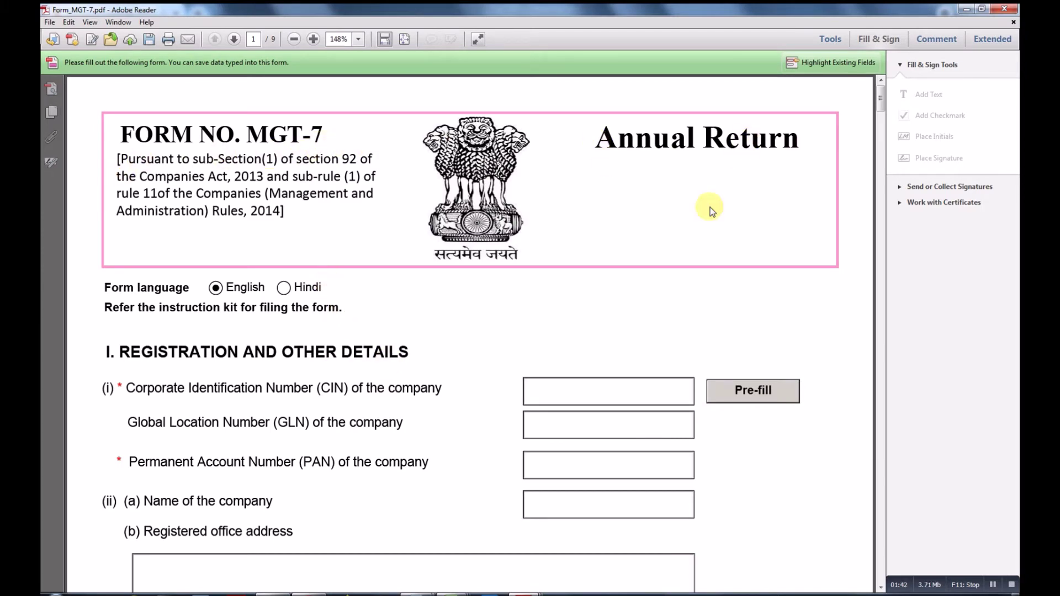
# Step: Examine the registration fields on page 1, from form language to company type, and dismiss the Windows color scheme prompt
pyautogui.scroll(-1, 565, 260)
pyautogui.scroll(-1, 560, 260)
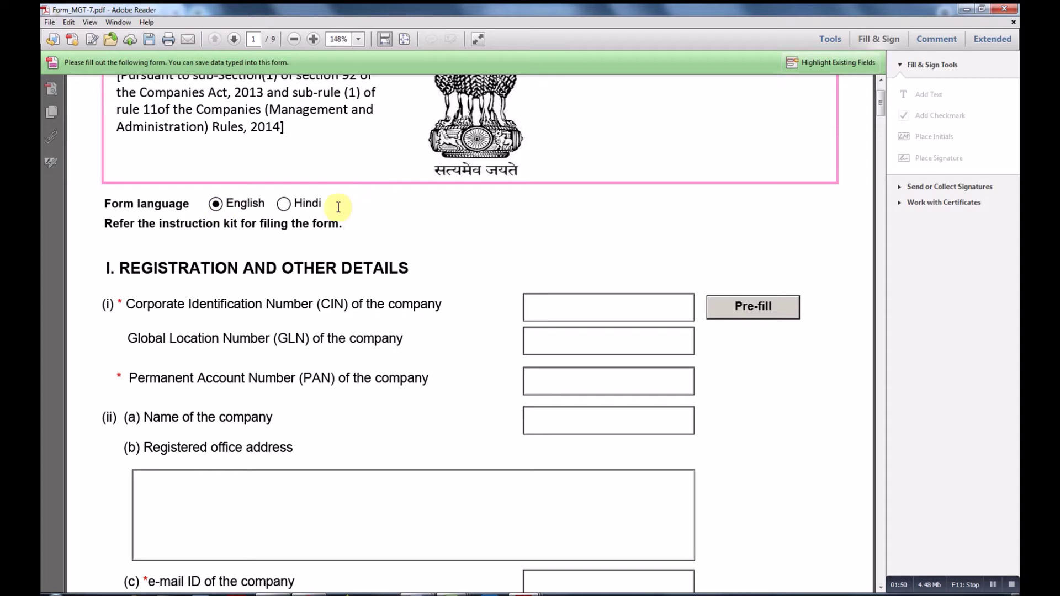
pyautogui.scroll(-3, 339, 205)
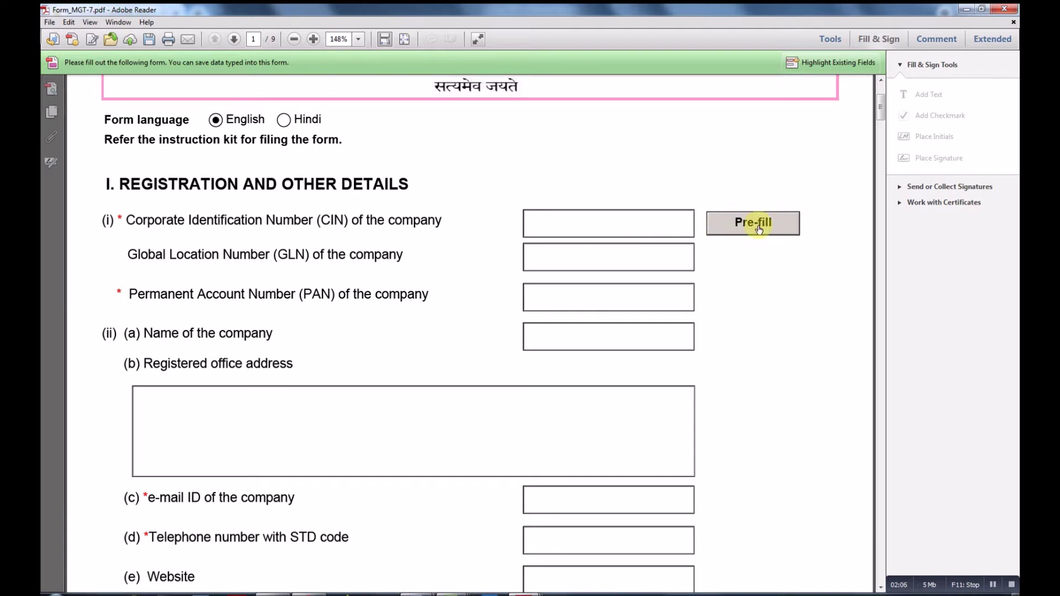
pyautogui.scroll(-1, 303, 339)
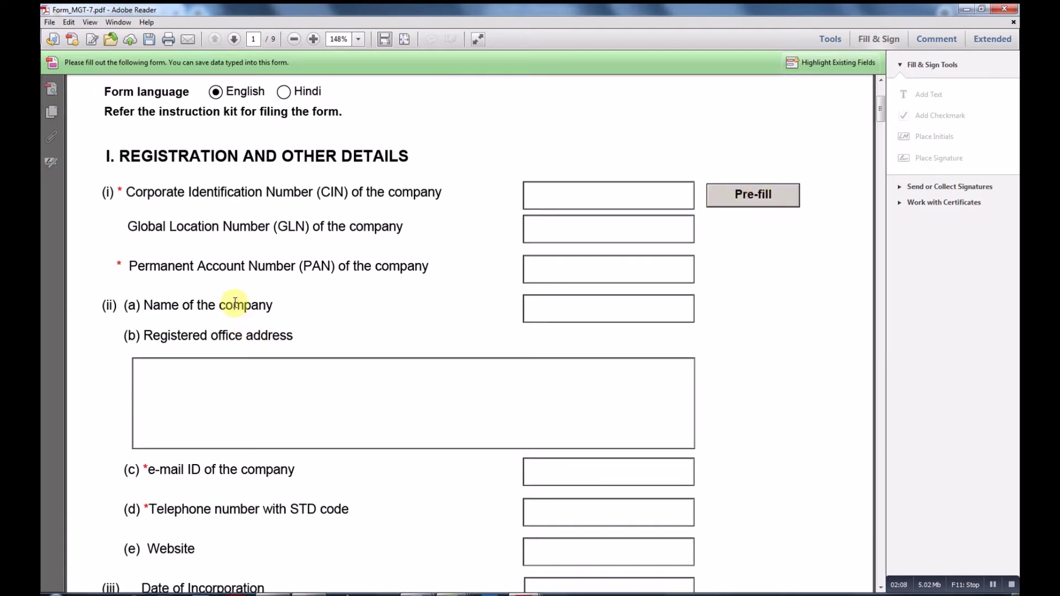
pyautogui.scroll(-1, 248, 374)
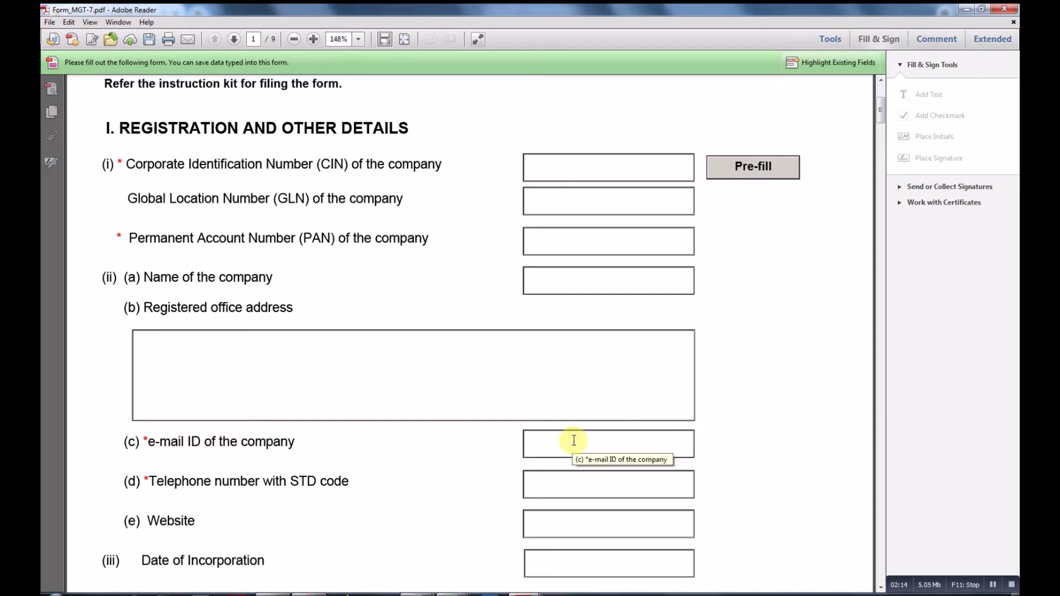
pyautogui.scroll(-1, 573, 441)
pyautogui.scroll(2, 338, 265)
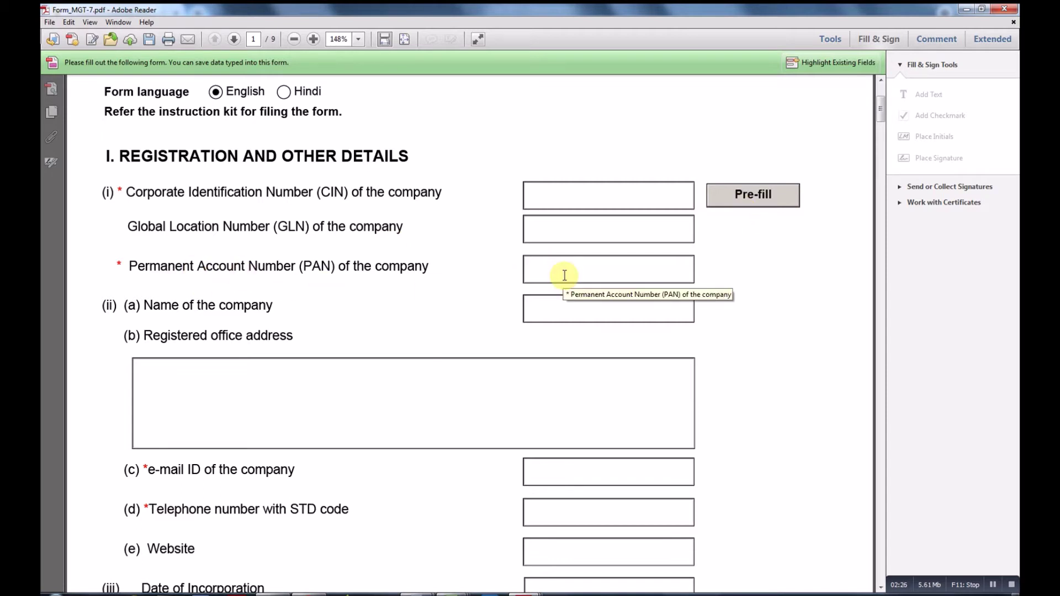
pyautogui.scroll(-8, 564, 275)
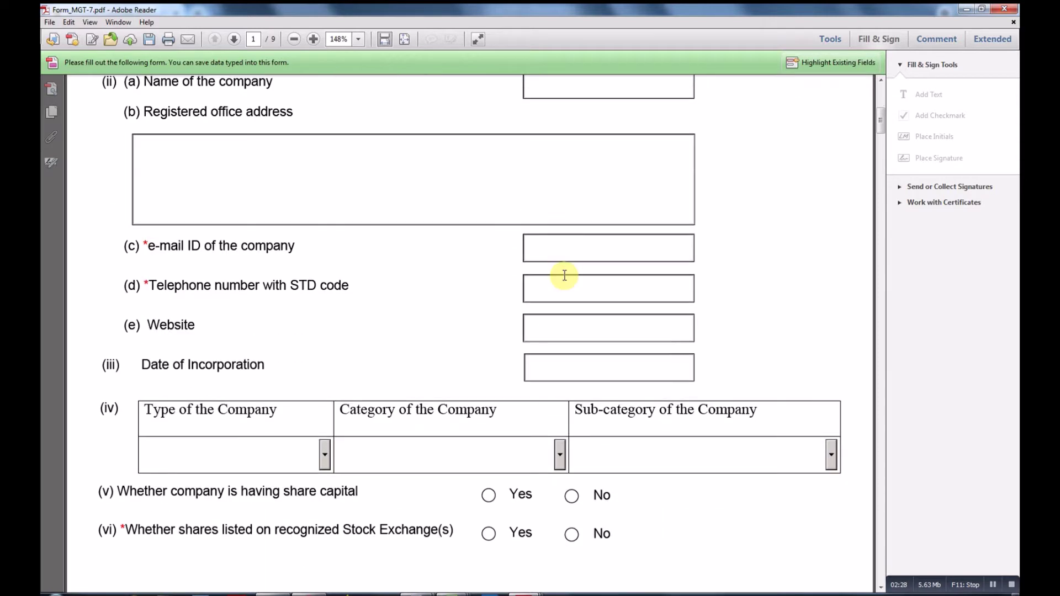
pyautogui.scroll(-1, 491, 276)
pyautogui.scroll(-1, 210, 287)
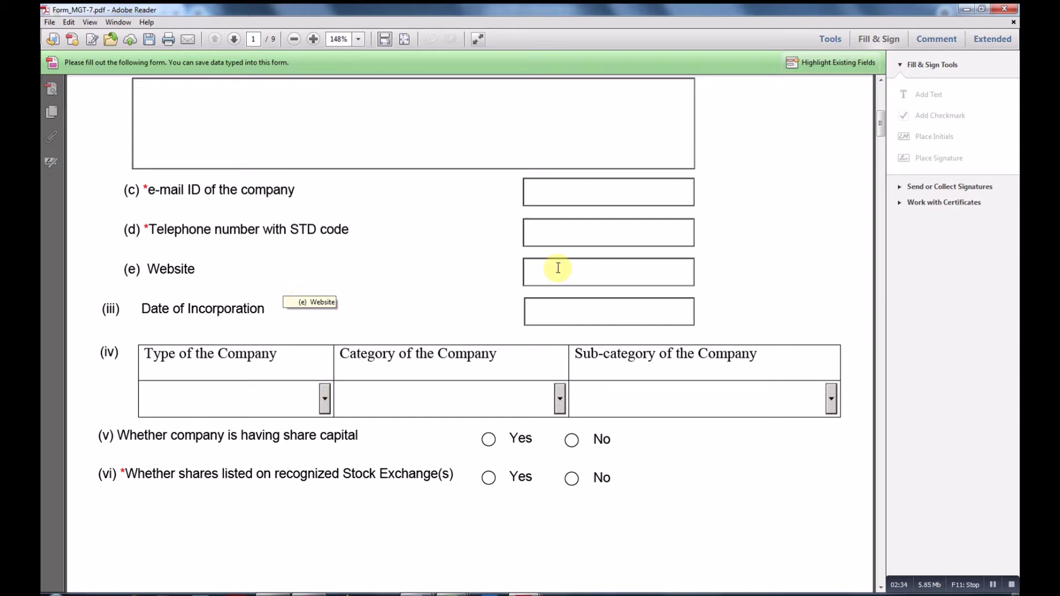
pyautogui.scroll(-2, 558, 268)
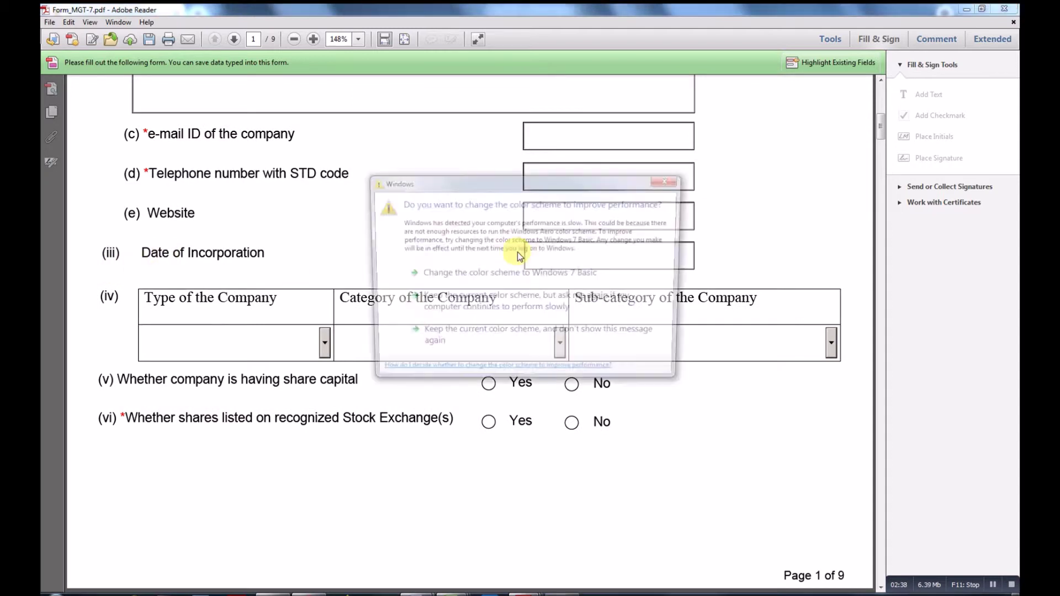
pyautogui.click(668, 180)
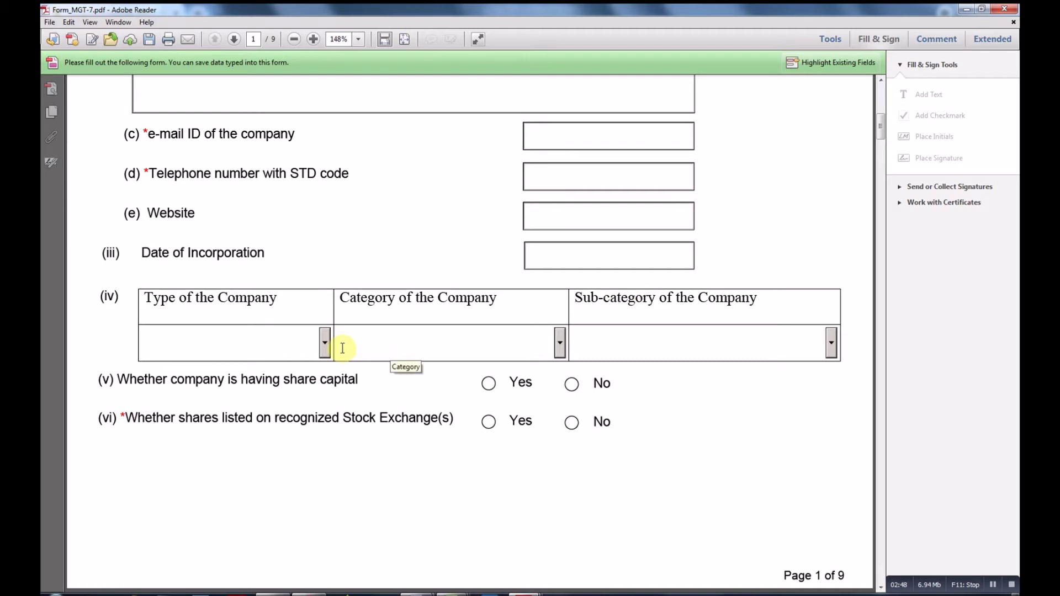
# Step: Check the choices for type of the company and answer No to shares being listed on recognized stock exchanges
pyautogui.click(326, 343)
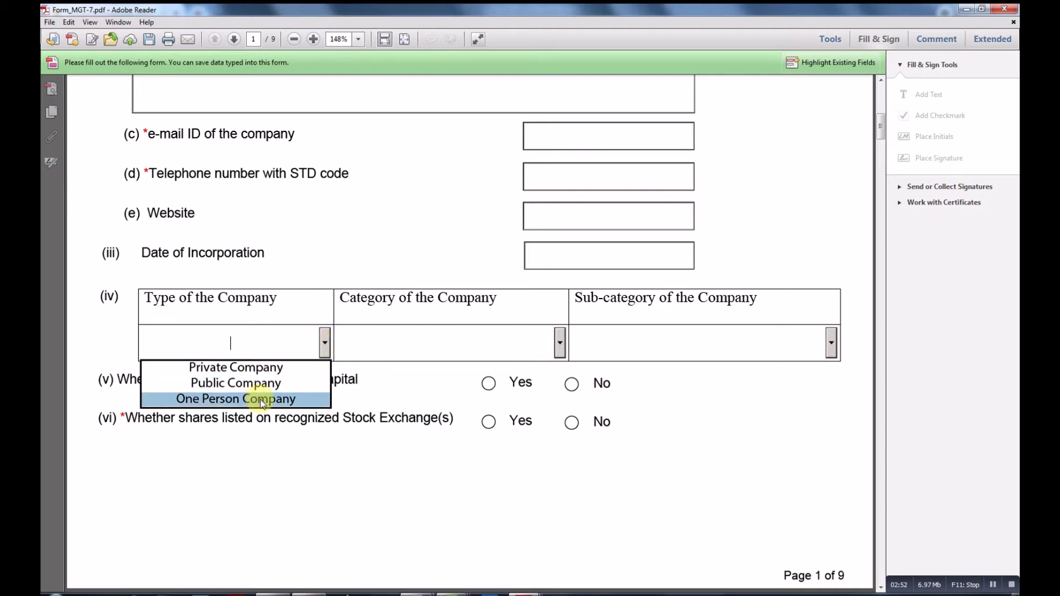
pyautogui.click(572, 423)
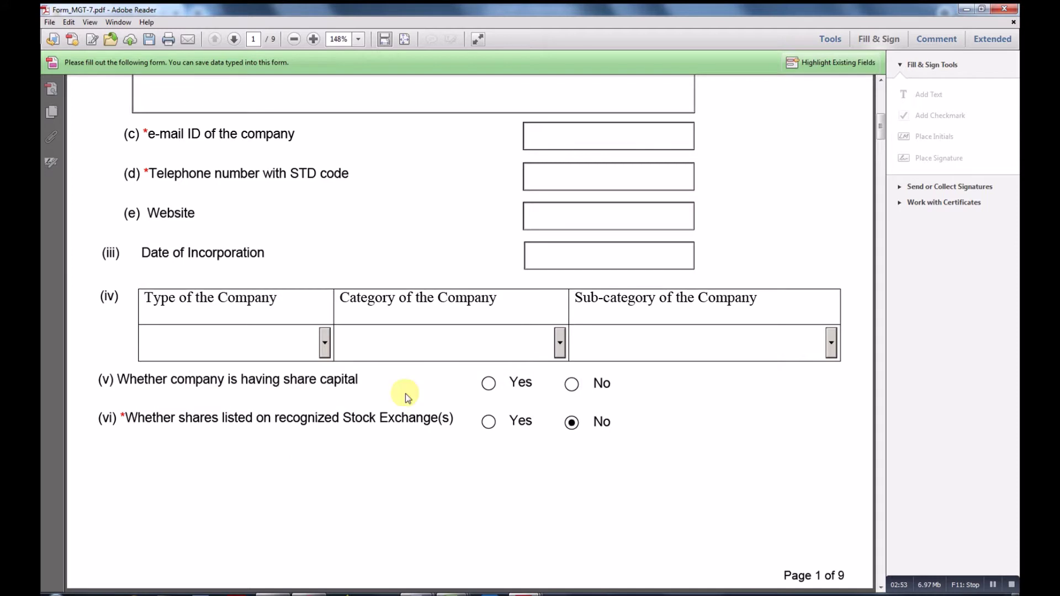
# Step: Review the available choices for category and sub-category of the company without selecting any
pyautogui.click(561, 345)
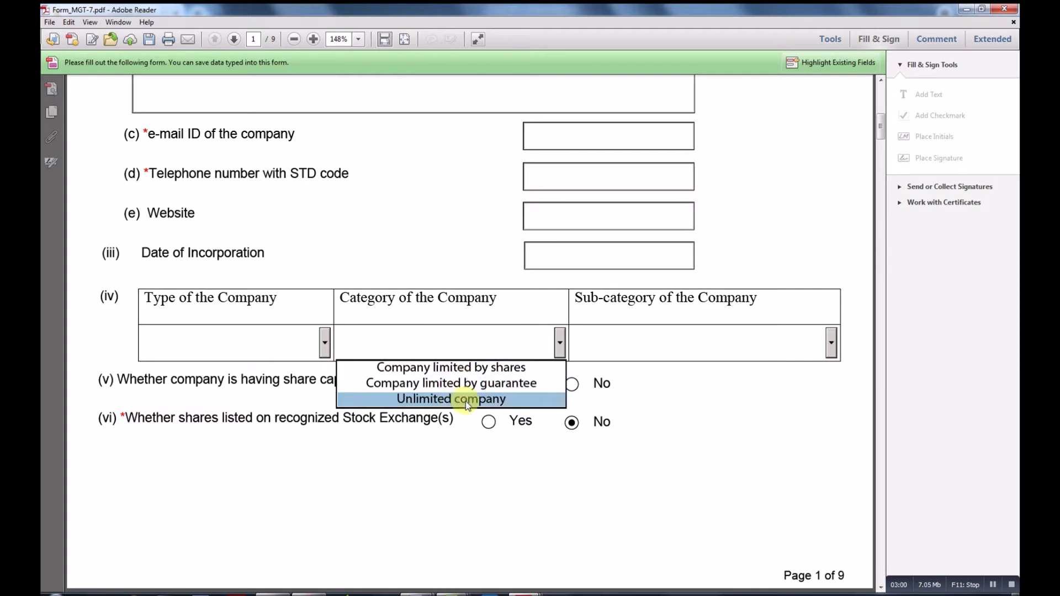
pyautogui.click(635, 411)
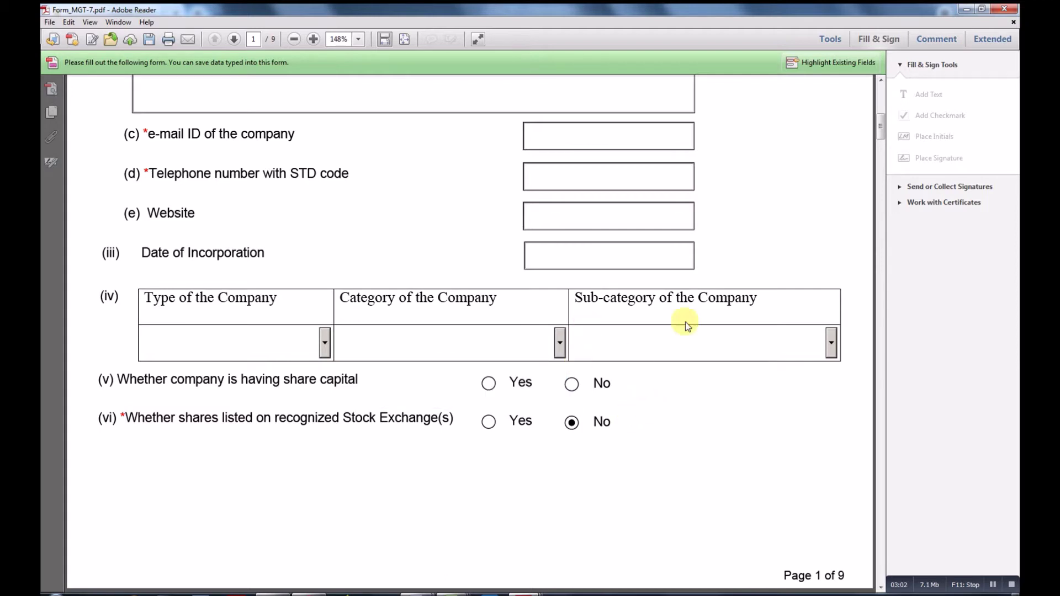
pyautogui.click(831, 343)
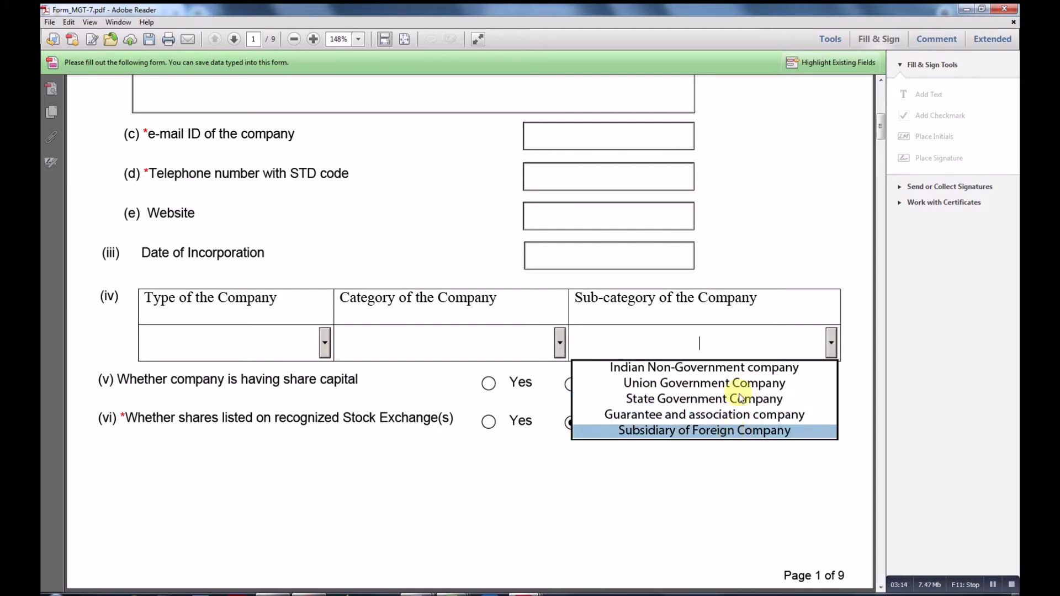
pyautogui.click(722, 454)
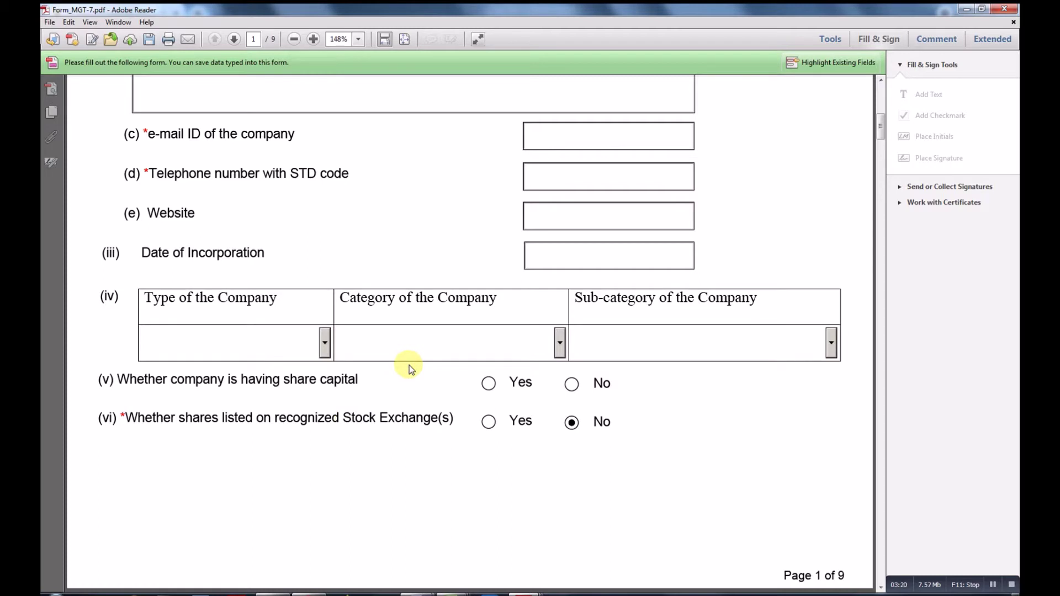
# Step: Answer Yes to the company having share capital and confirm the choice
pyautogui.click(490, 386)
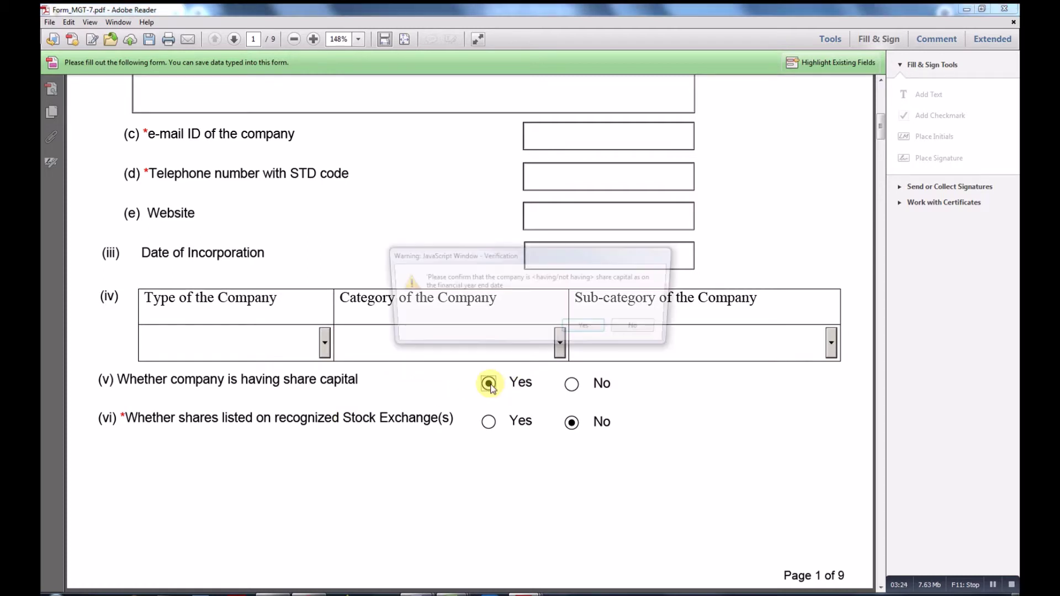
pyautogui.click(584, 329)
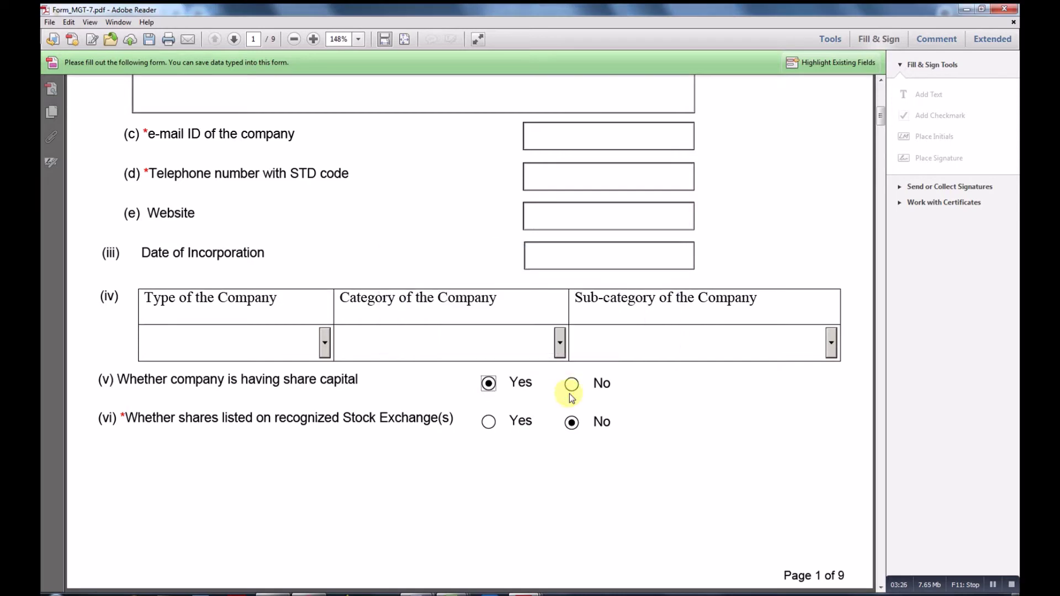
# Step: Examine the stock exchange, financial year and annual general meeting fields, dismissing the Windows color scheme prompt
pyautogui.scroll(-3, 548, 390)
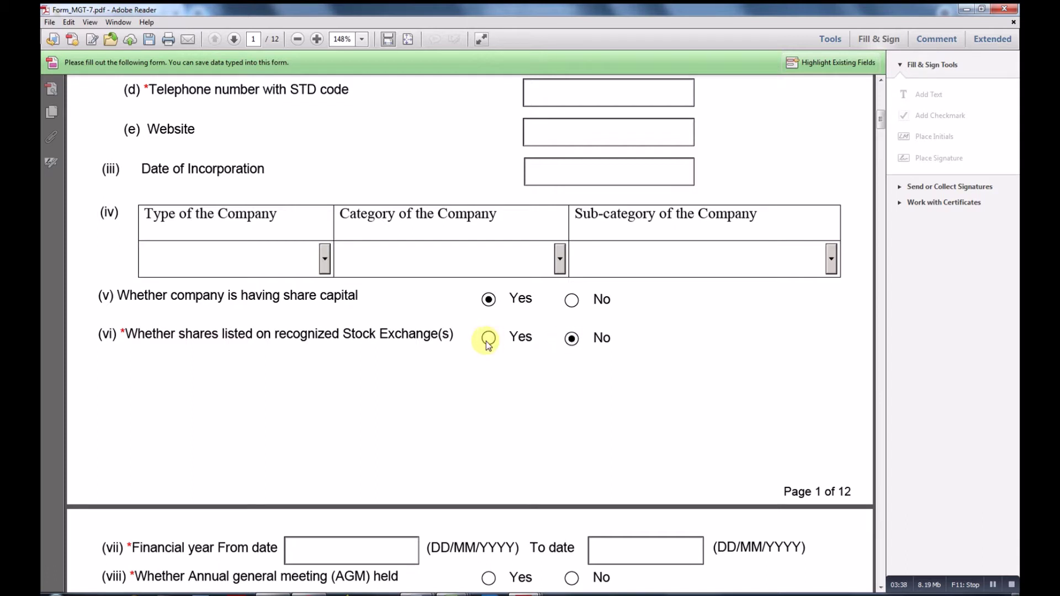
pyautogui.scroll(-1, 462, 364)
pyautogui.scroll(-1, 463, 364)
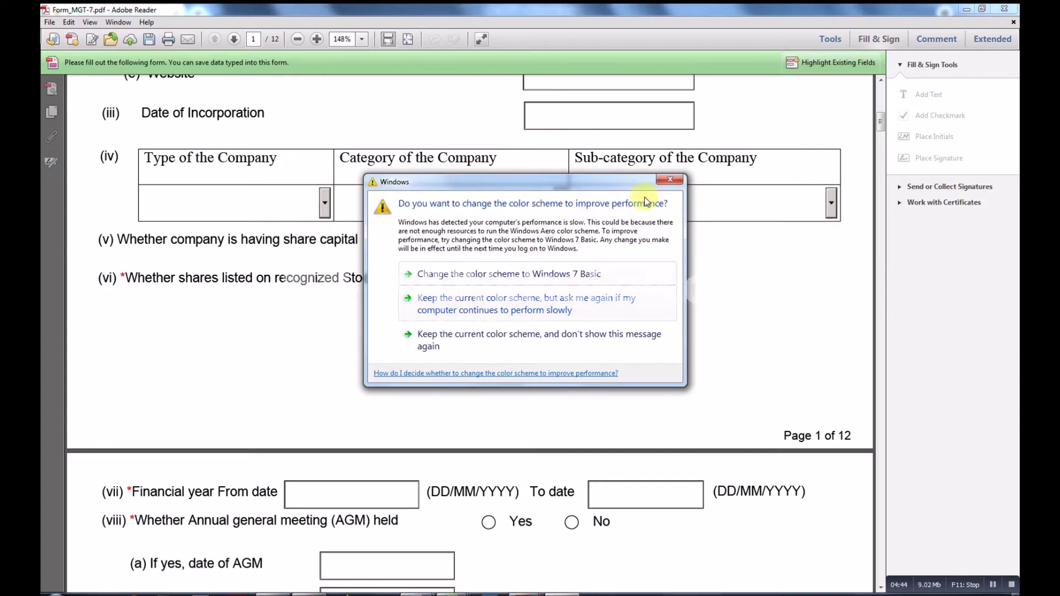
pyautogui.click(670, 179)
pyautogui.scroll(-8, 607, 232)
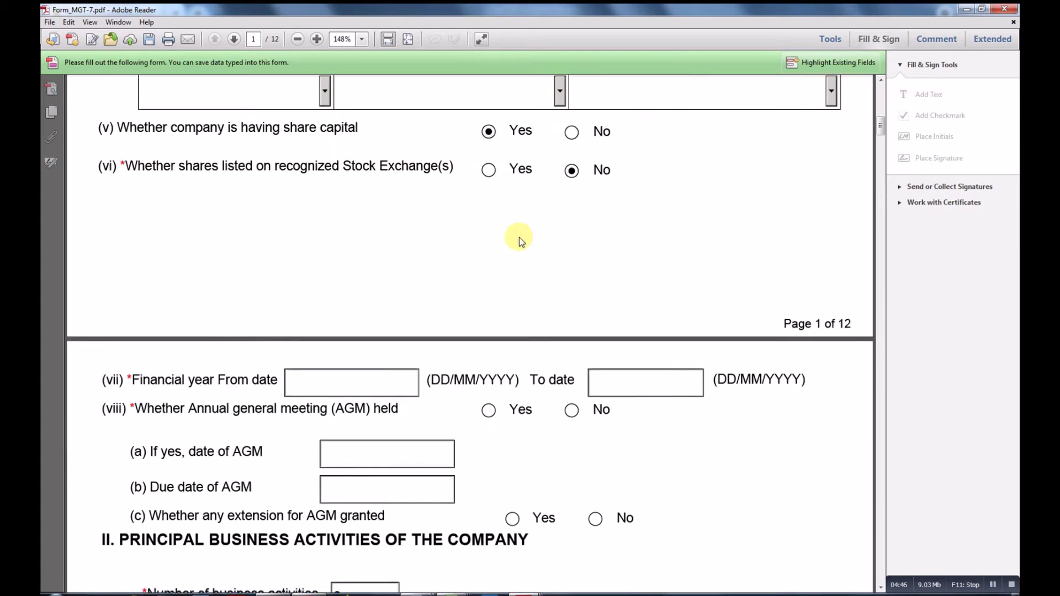
pyautogui.scroll(-1, 267, 265)
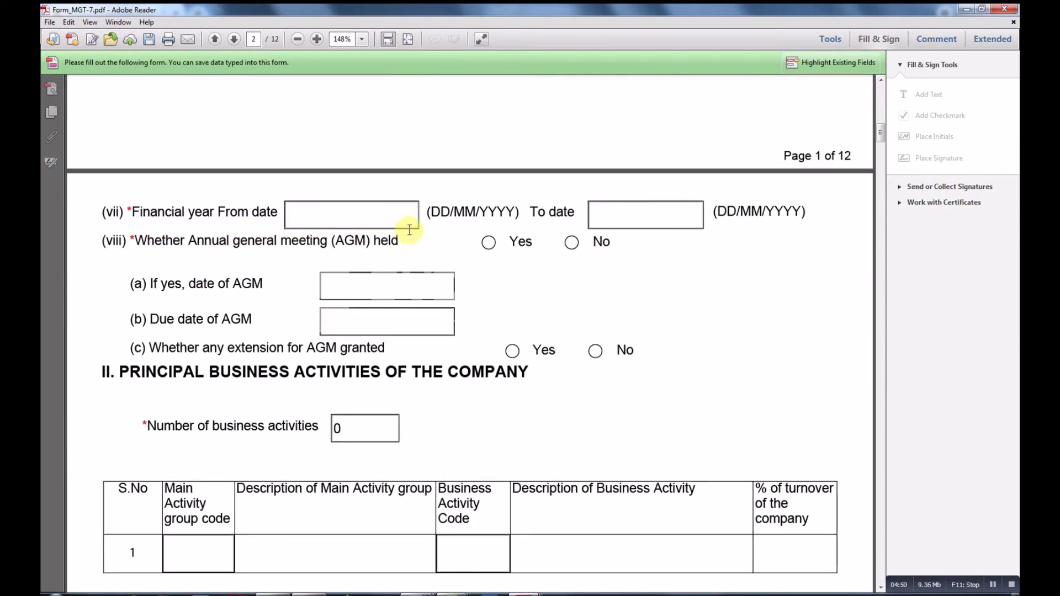
pyautogui.scroll(-1, 617, 229)
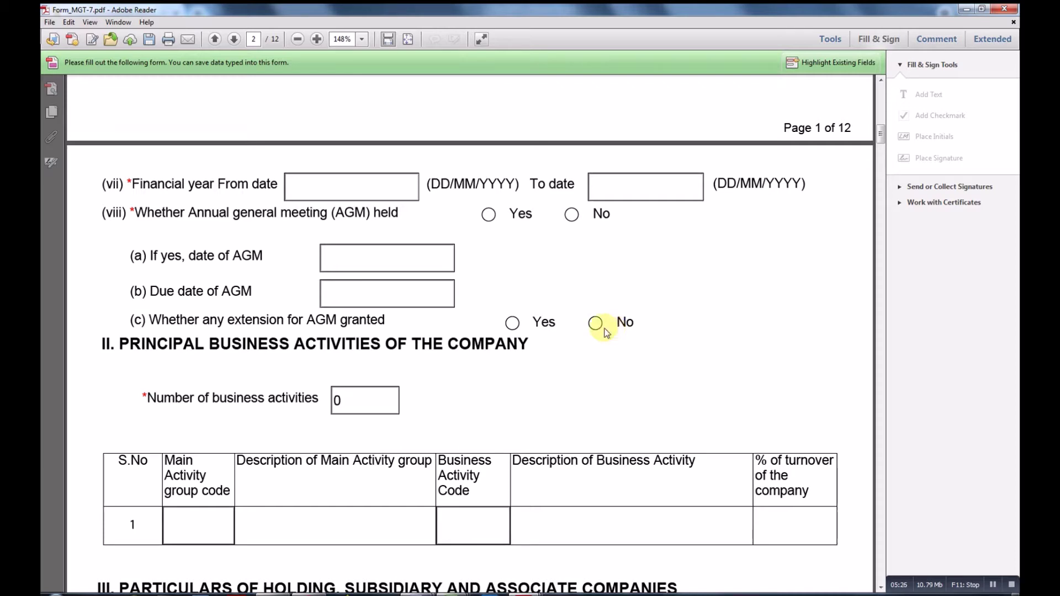
# Step: Set the number of business activities to 2 in the principal business activities section
pyautogui.scroll(-2, 468, 383)
pyautogui.scroll(-1, 469, 383)
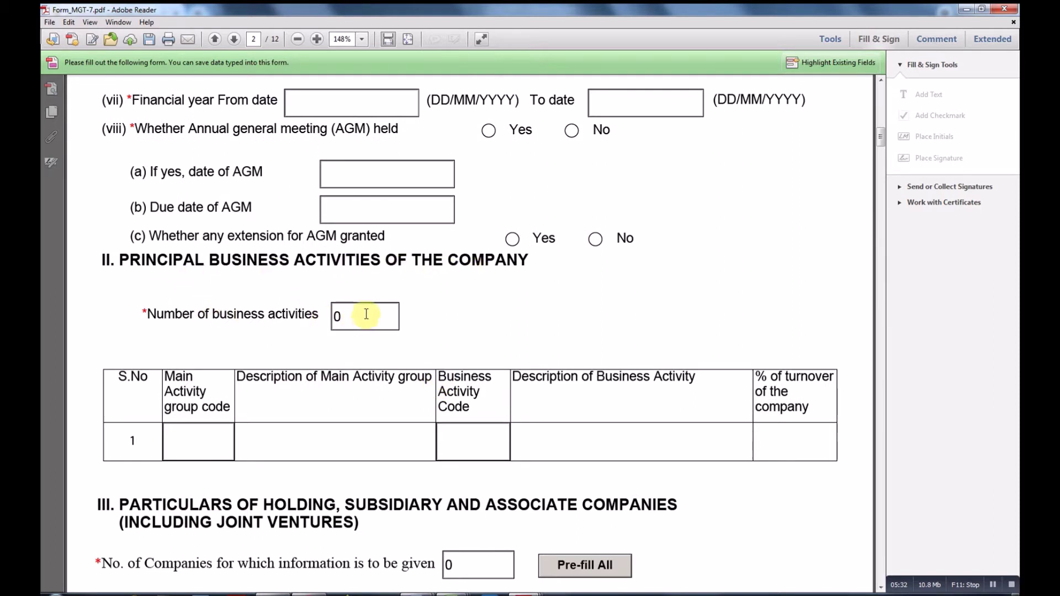
pyautogui.moveTo(355, 316); pyautogui.dragTo(324, 318)
pyautogui.write('2')
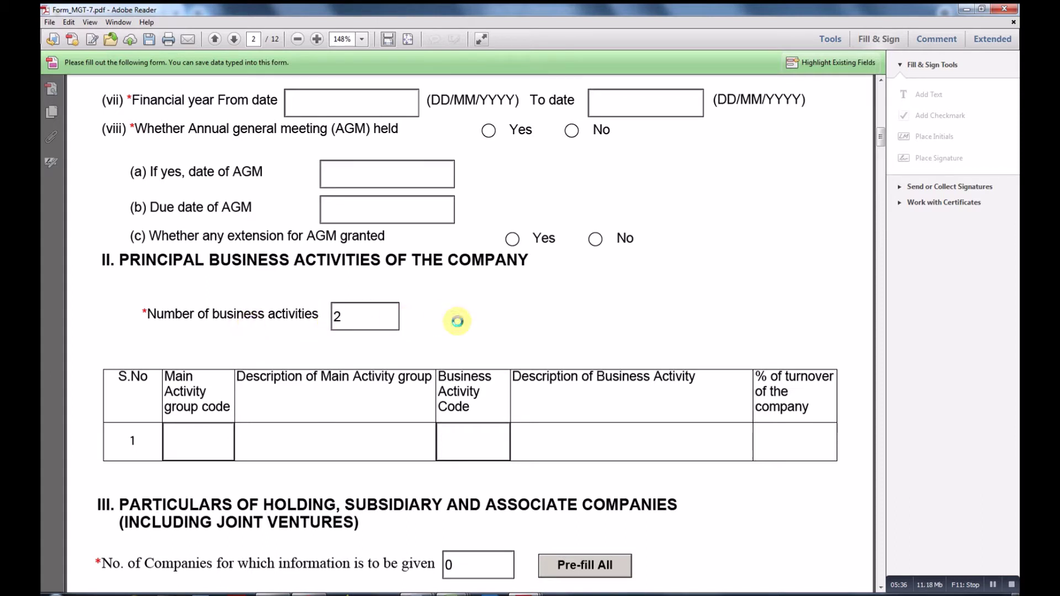
pyautogui.click(440, 331)
pyautogui.scroll(-1, 440, 332)
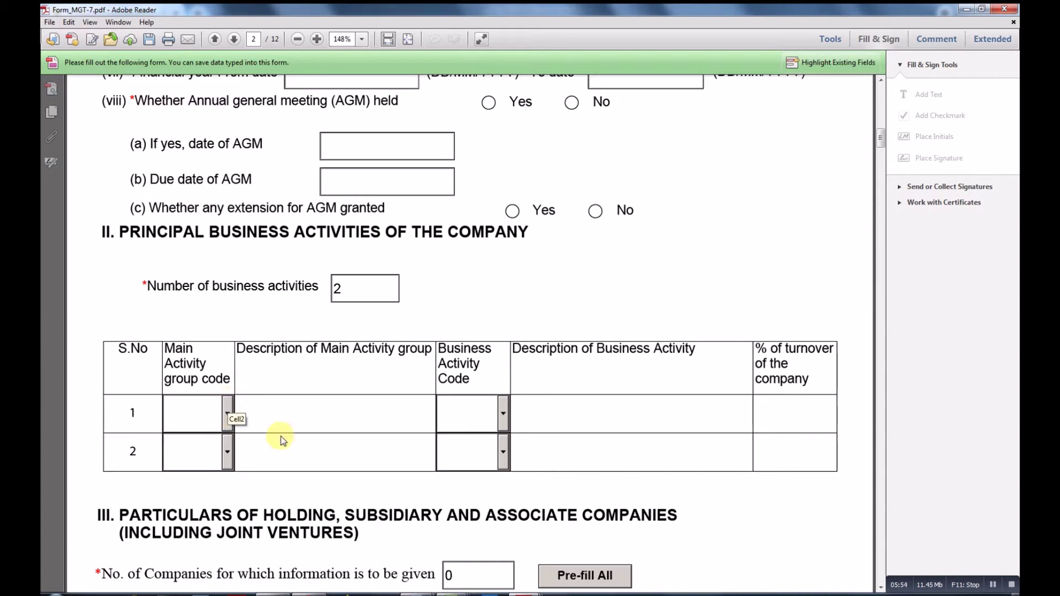
# Step: Switch to Business Activity Codes for MGT.pdf and look through the main and business activity codes with their descriptions
pyautogui.moveTo(525, 592)
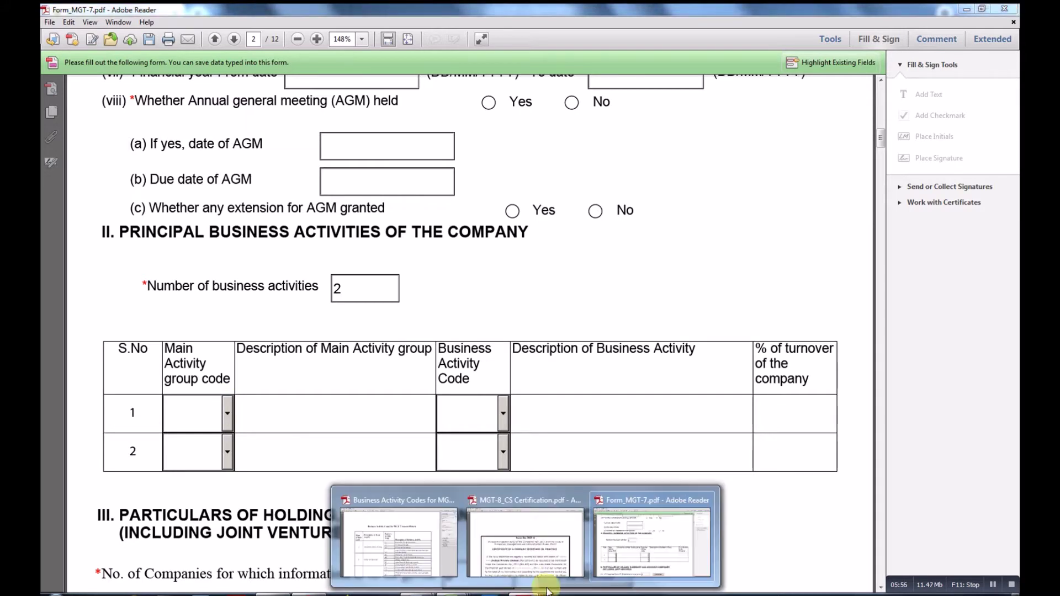
pyautogui.click(412, 542)
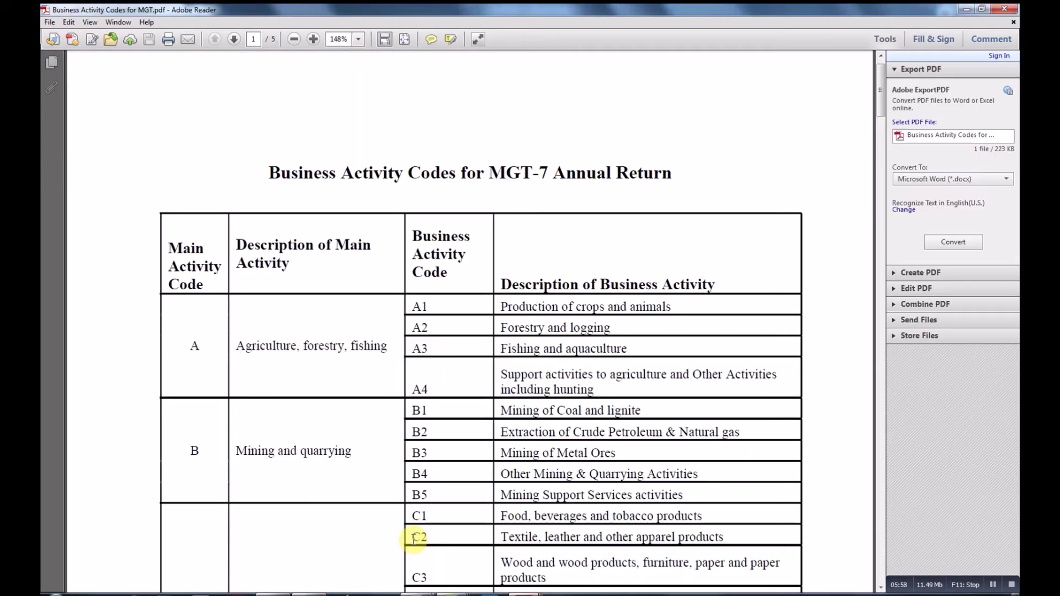
pyautogui.scroll(-3, 463, 445)
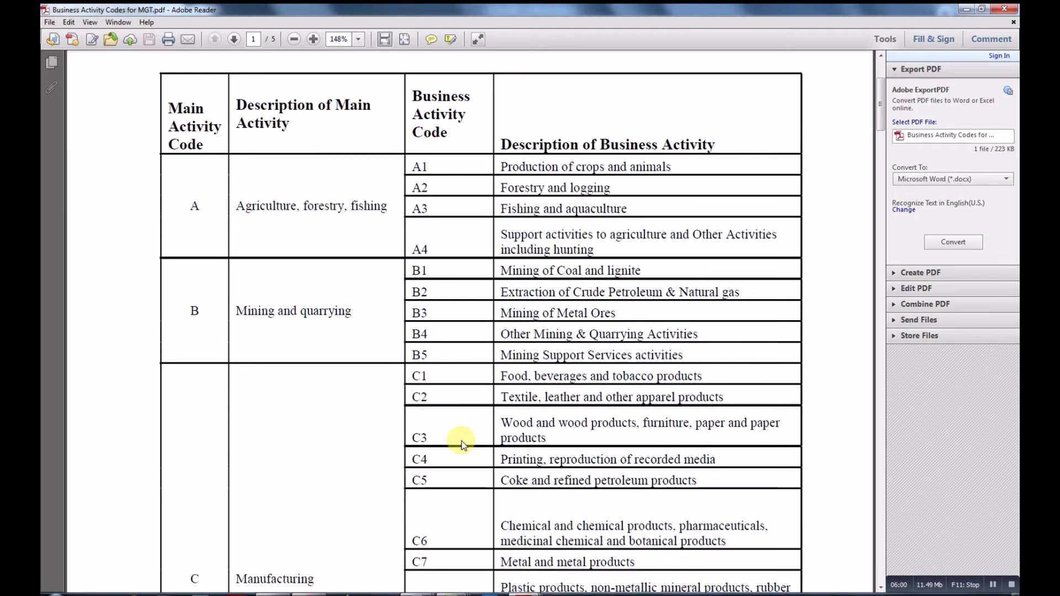
pyautogui.scroll(3, 430, 433)
pyautogui.scroll(-5, 352, 353)
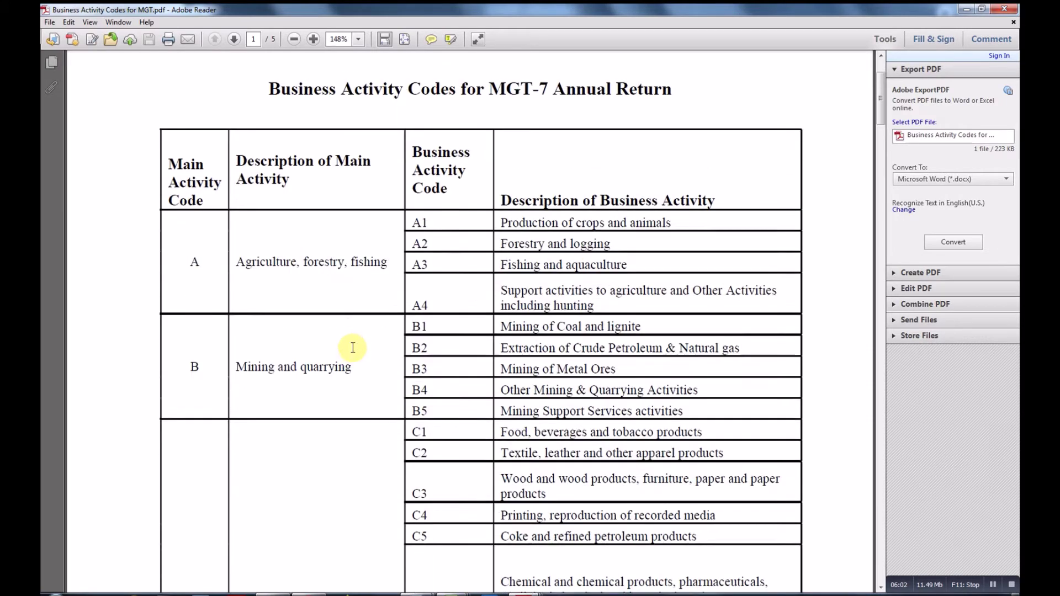
pyautogui.scroll(-4, 352, 349)
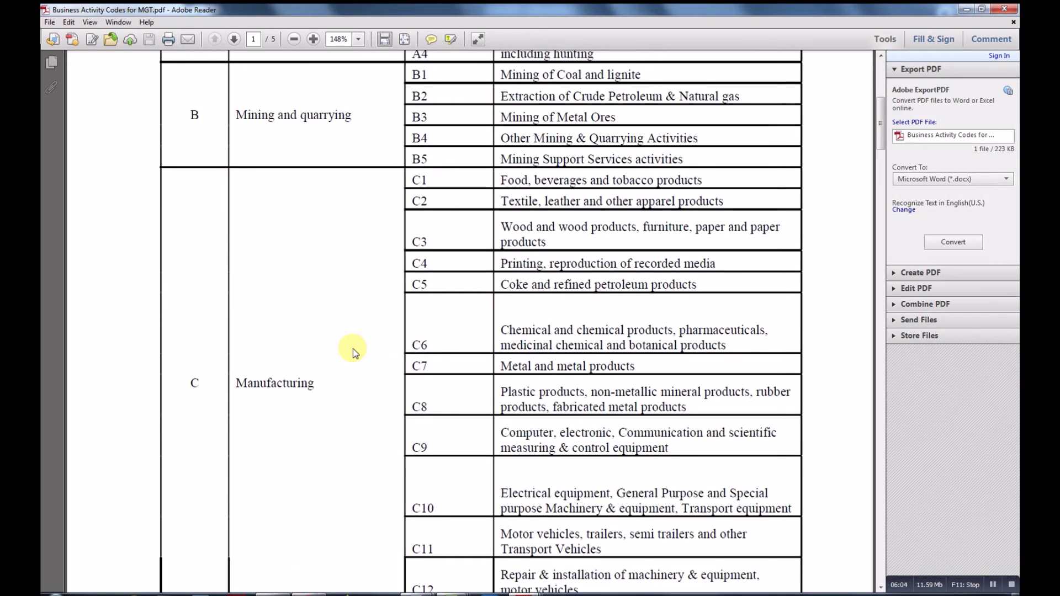
pyautogui.scroll(-7, 353, 349)
pyautogui.scroll(-6, 353, 348)
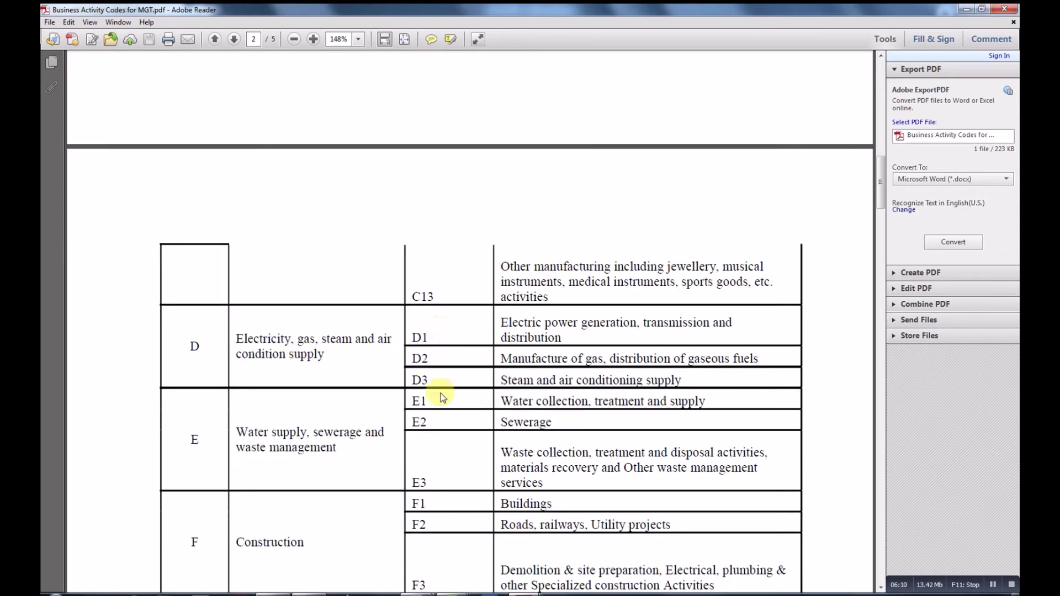
# Step: Look through the main activity groups D to N and their business activity codes in the activity codes document
pyautogui.scroll(-1, 379, 374)
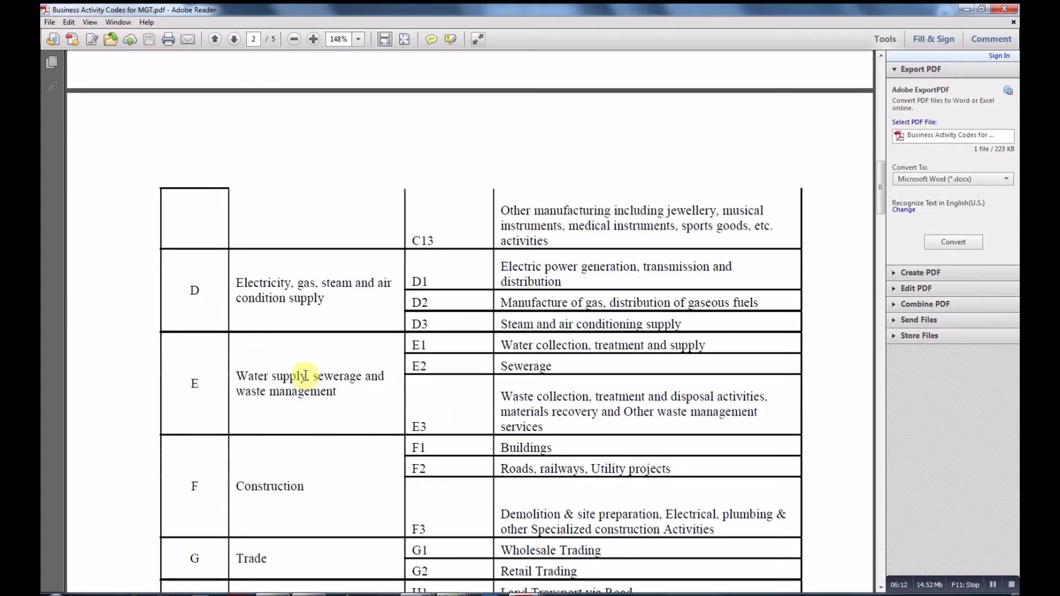
pyautogui.scroll(-3, 392, 392)
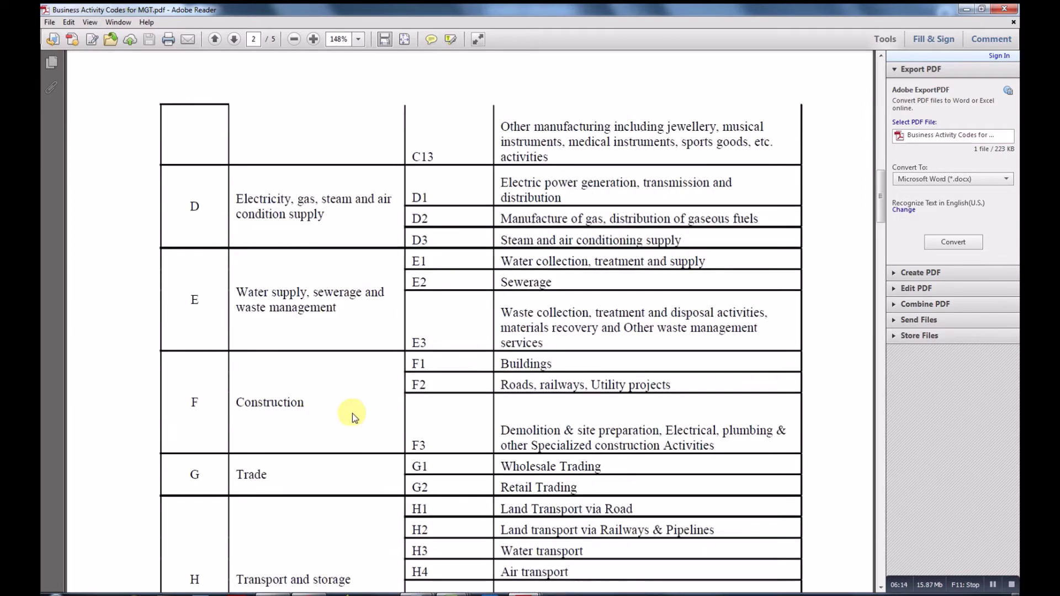
pyautogui.scroll(-4, 352, 413)
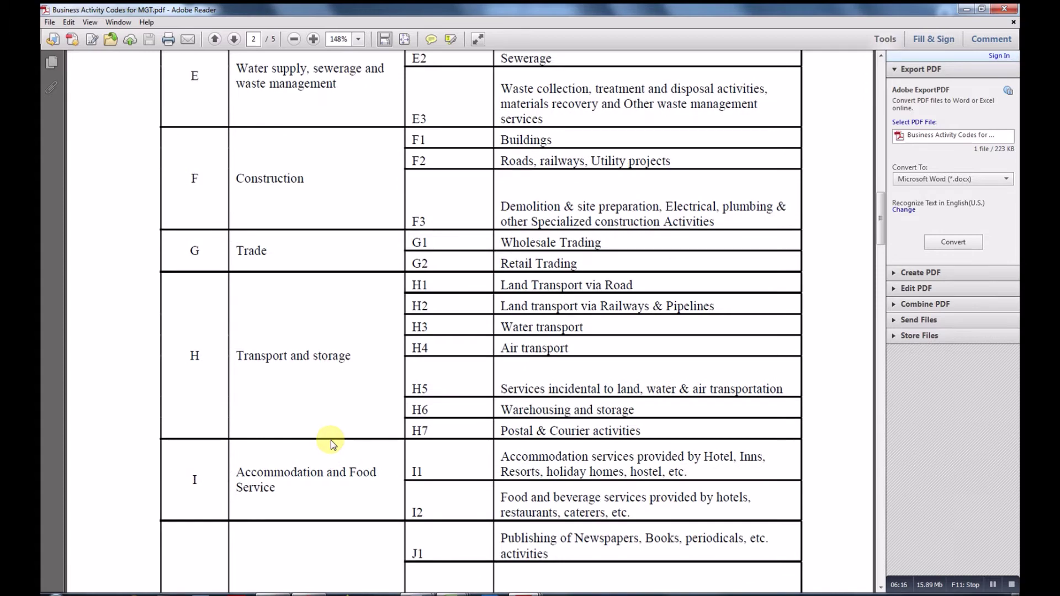
pyautogui.scroll(-3, 330, 440)
pyautogui.scroll(-2, 339, 436)
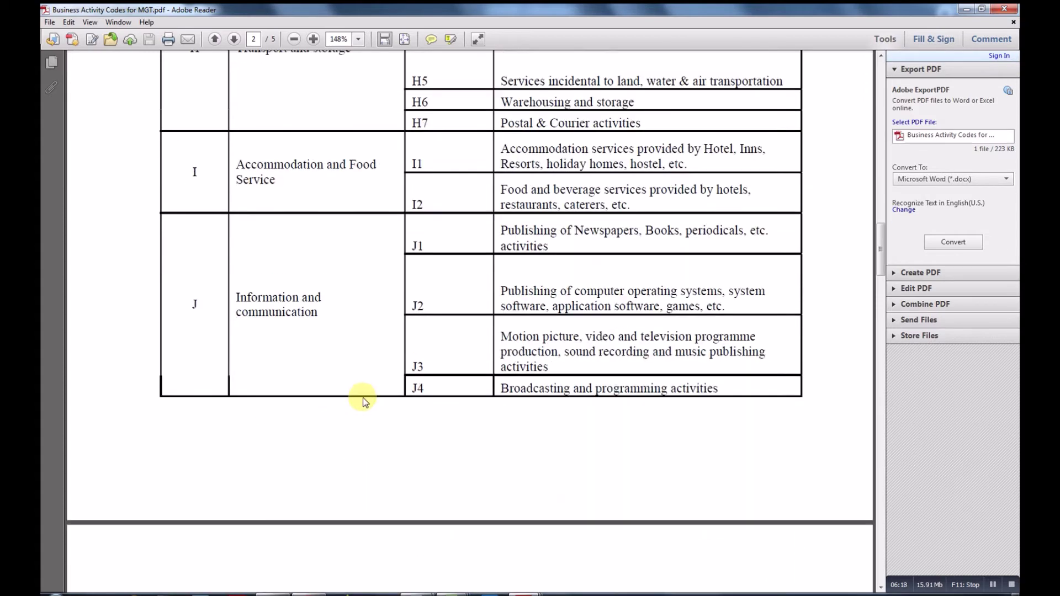
pyautogui.scroll(-7, 363, 395)
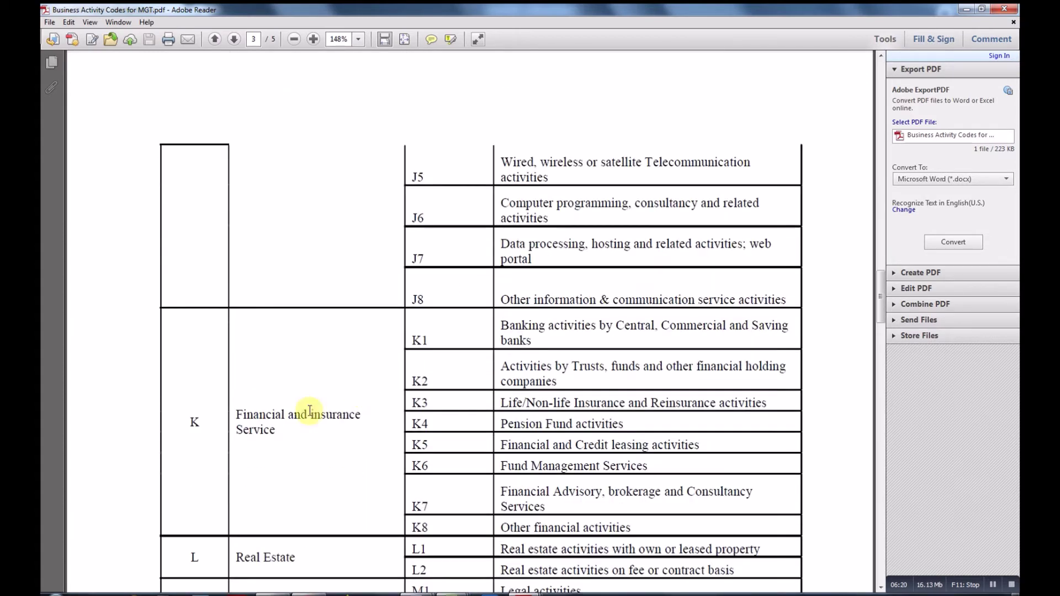
pyautogui.scroll(-3, 365, 420)
pyautogui.scroll(-4, 345, 440)
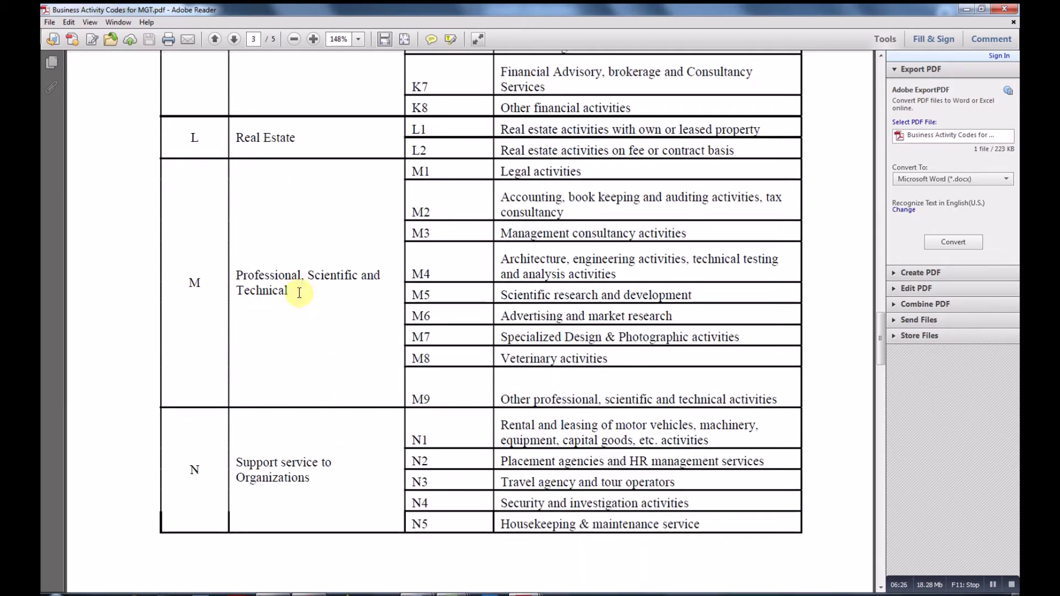
# Step: Switch back to Form_MGT-7.pdf and set the main activity group code of the first business activity to M
pyautogui.hotkey('alt', 'Tab')
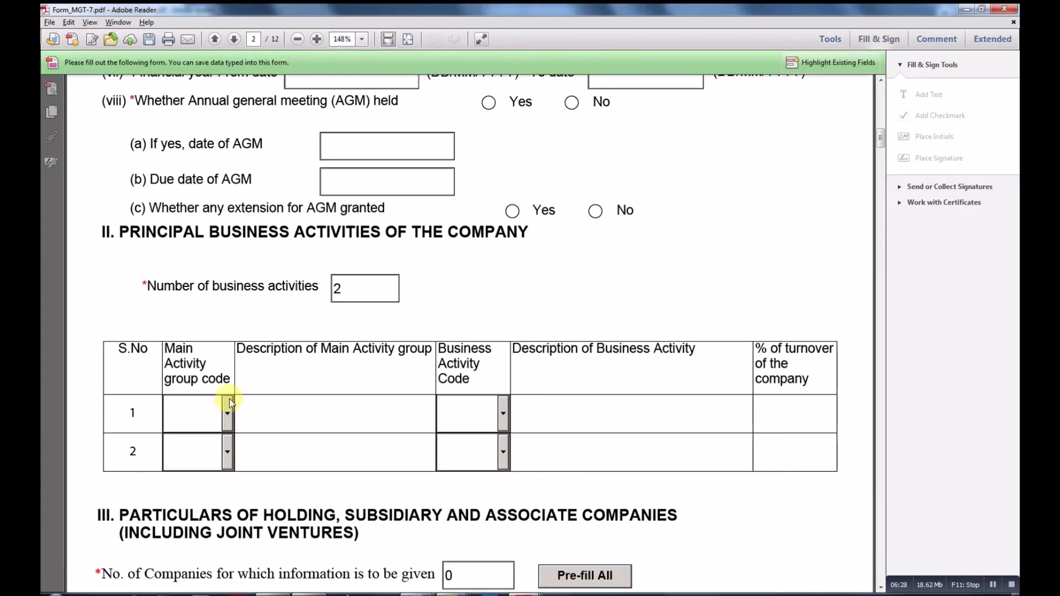
pyautogui.click(228, 414)
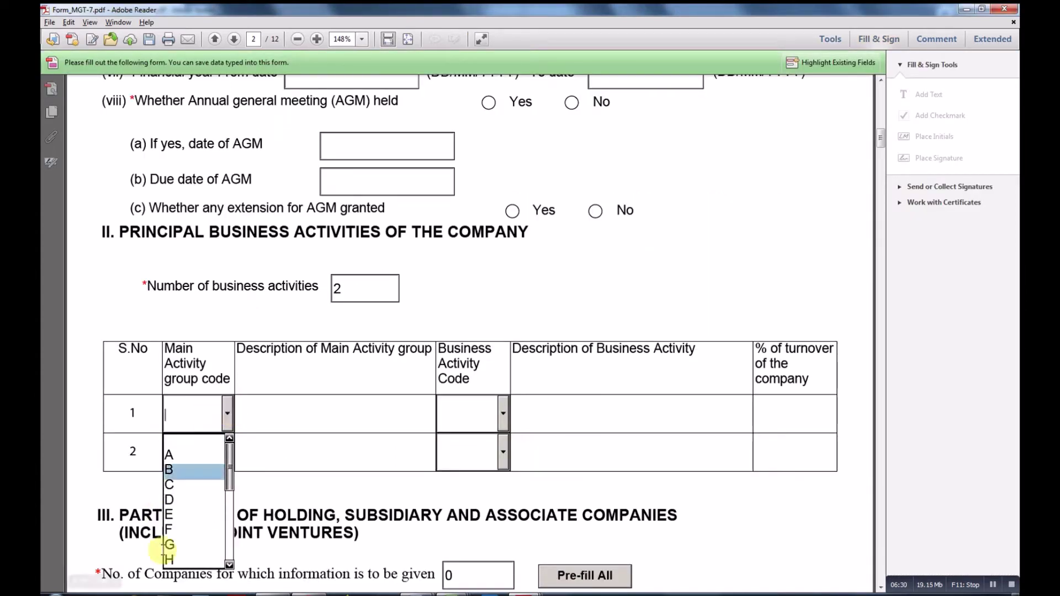
pyautogui.scroll(-3, 169, 552)
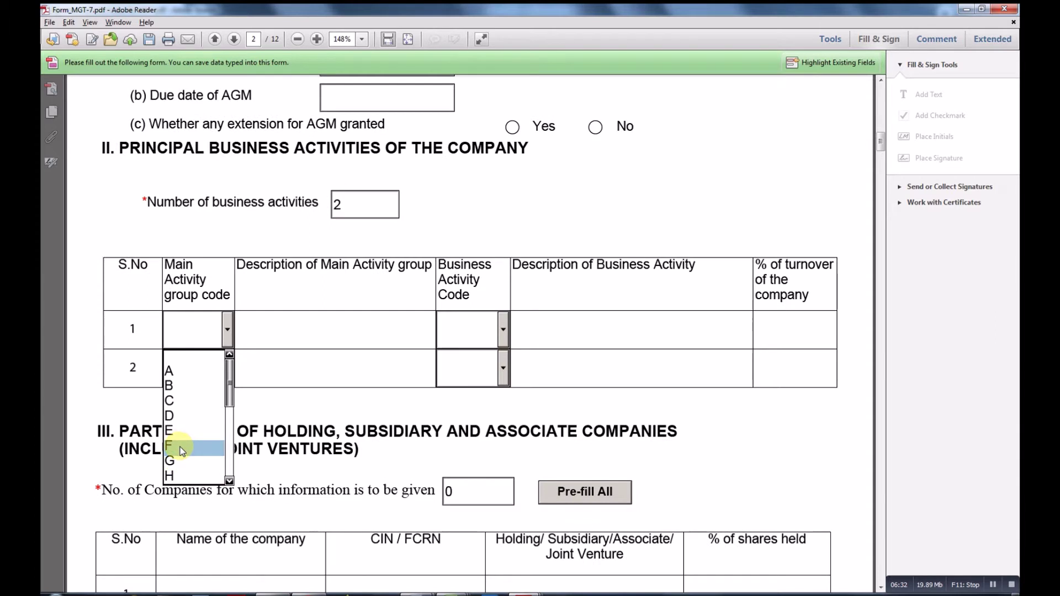
pyautogui.write('M')
pyautogui.click(295, 326)
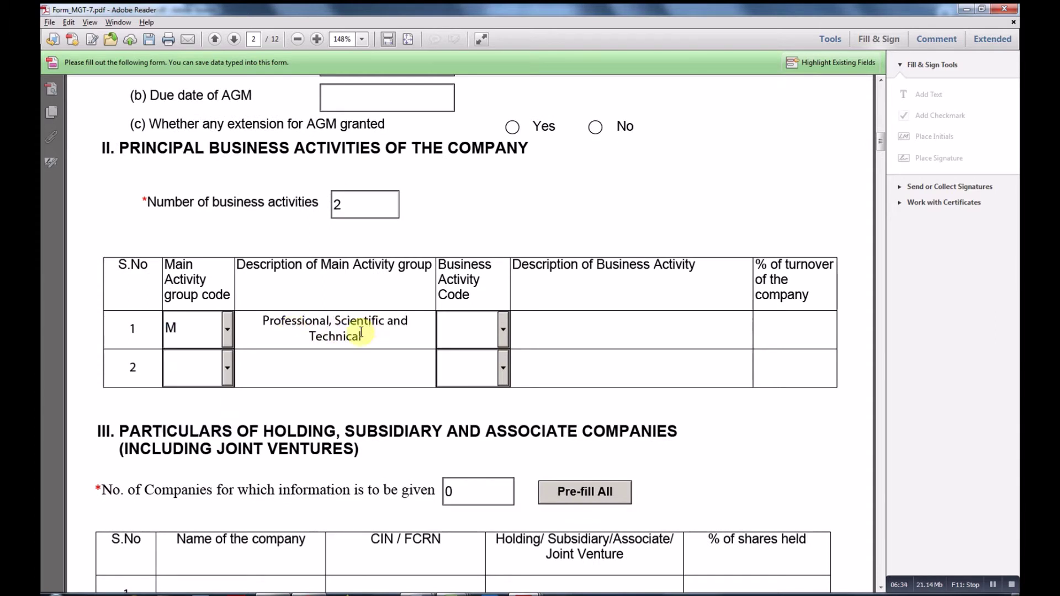
# Step: Set the first activity's business activity code to M2 and go to its percentage of turnover field
pyautogui.click(504, 330)
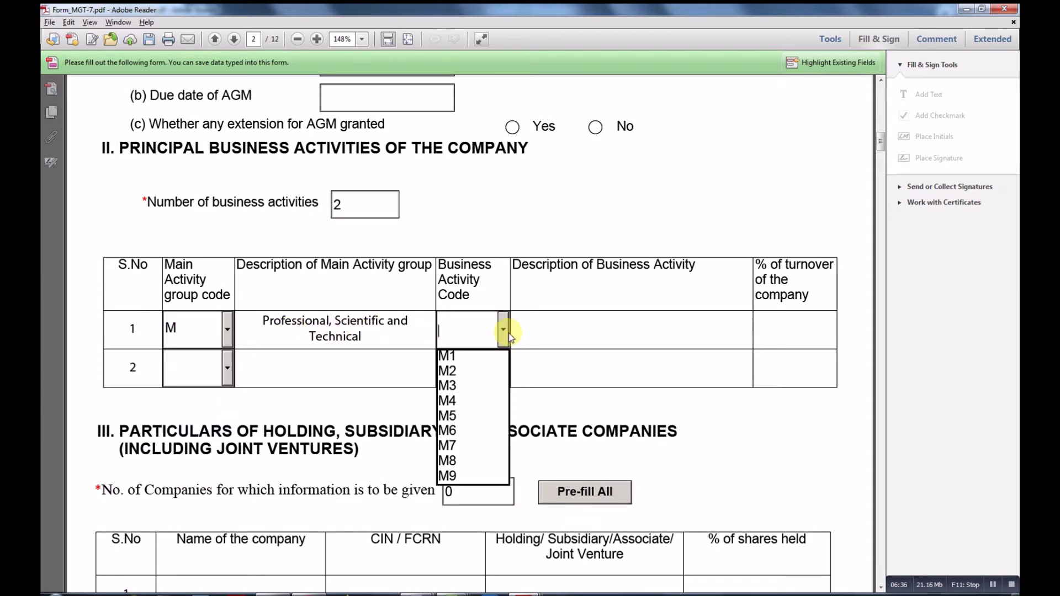
pyautogui.click(450, 370)
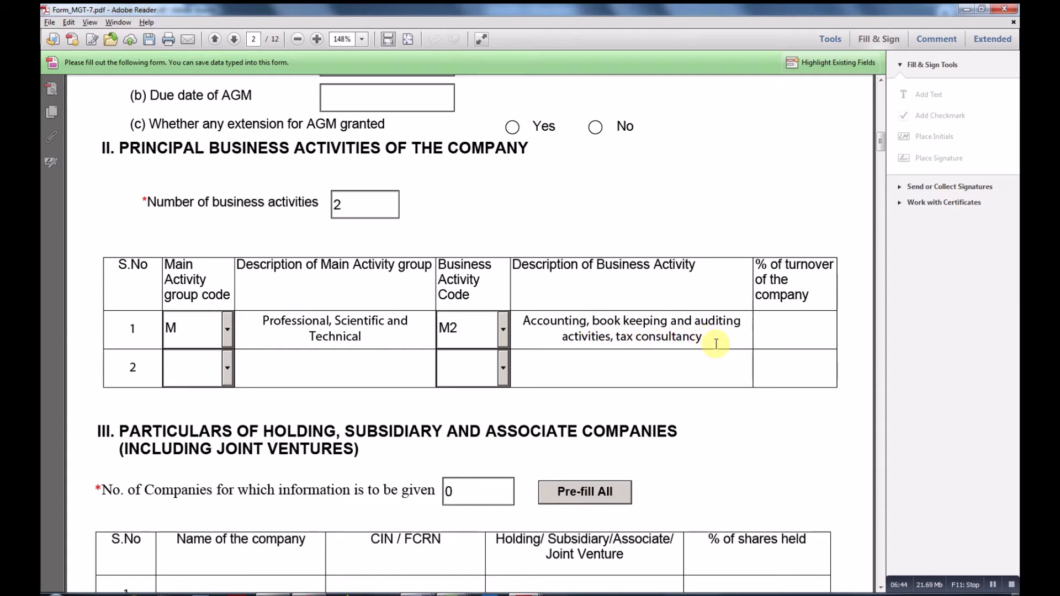
pyautogui.click(780, 332)
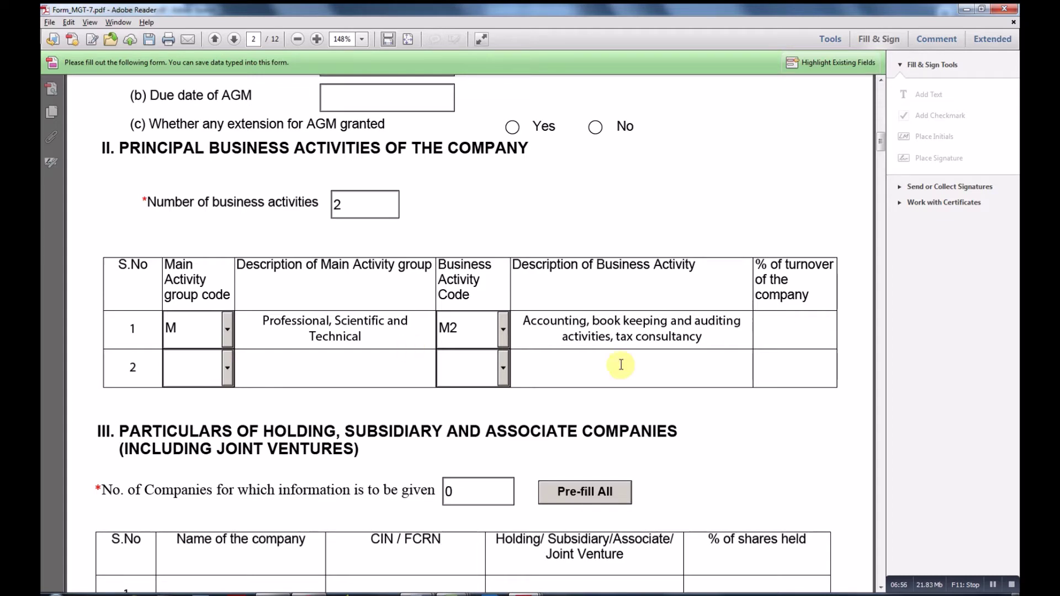
# Step: Set the number of holding, subsidiary and associate companies for which information is given to 2
pyautogui.scroll(-3, 620, 362)
pyautogui.scroll(-3, 349, 324)
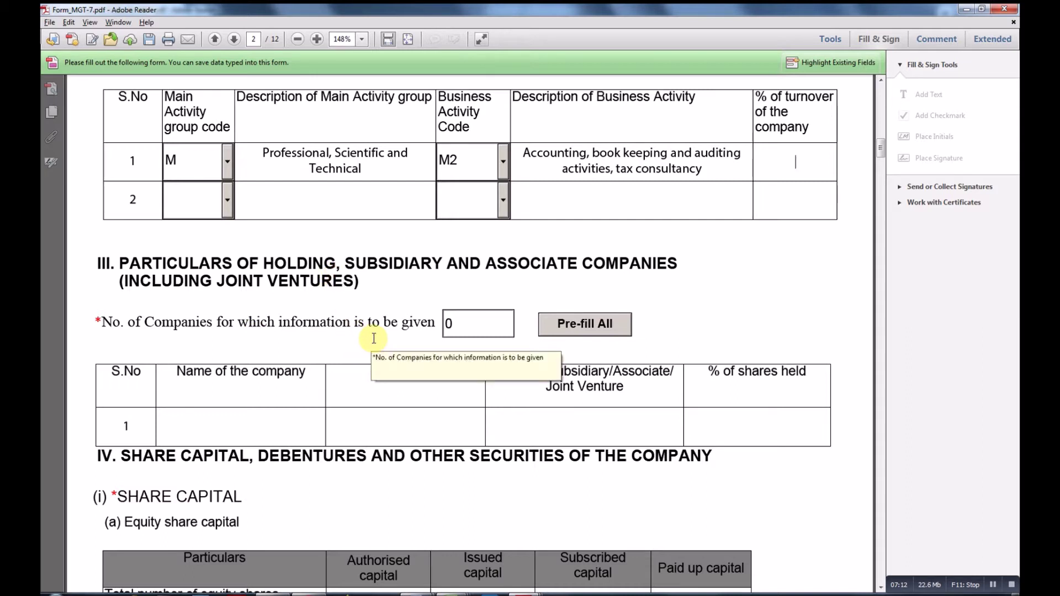
pyautogui.click(485, 320)
pyautogui.hotkey('ctrl', 'a')
pyautogui.write('2')
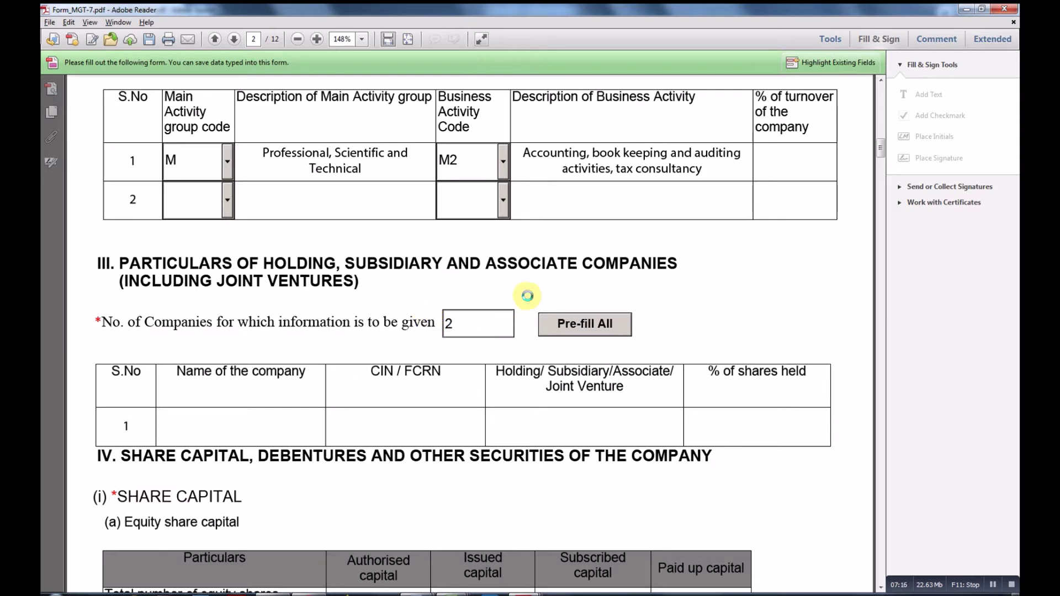
pyautogui.press('Tab')
# Step: Go through the first company's name and CIN/FCRN fields and set its relationship to Holding
pyautogui.scroll(-2, 418, 330)
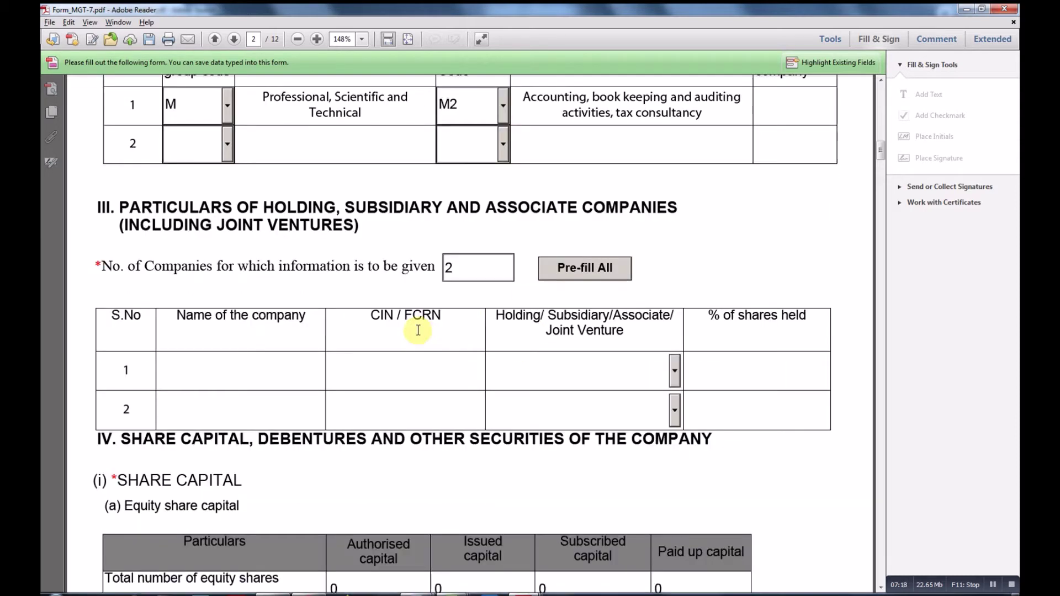
pyautogui.click(240, 365)
pyautogui.click(380, 366)
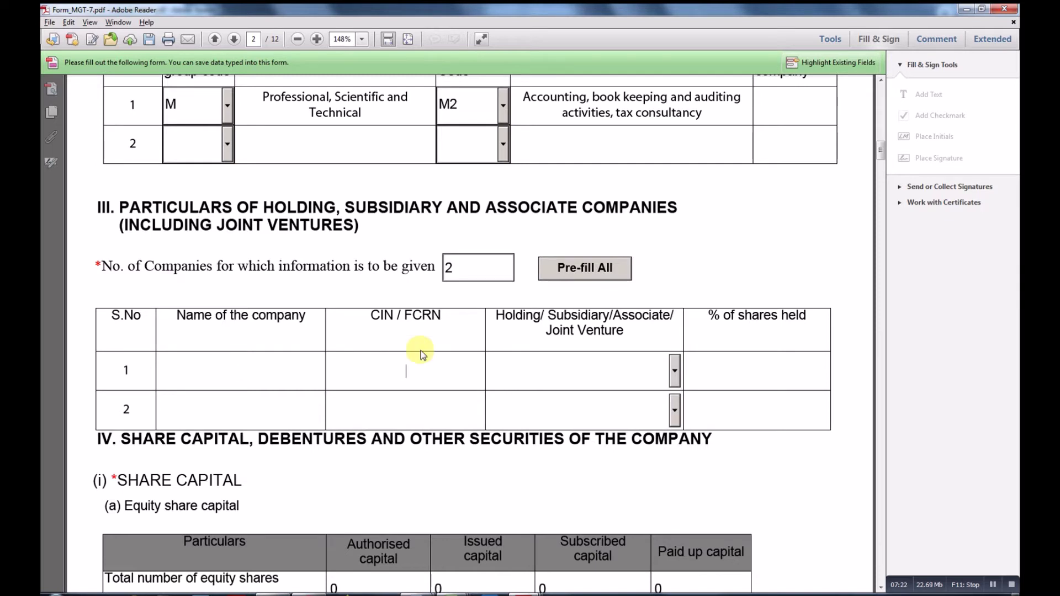
pyautogui.click(613, 363)
pyautogui.click(675, 371)
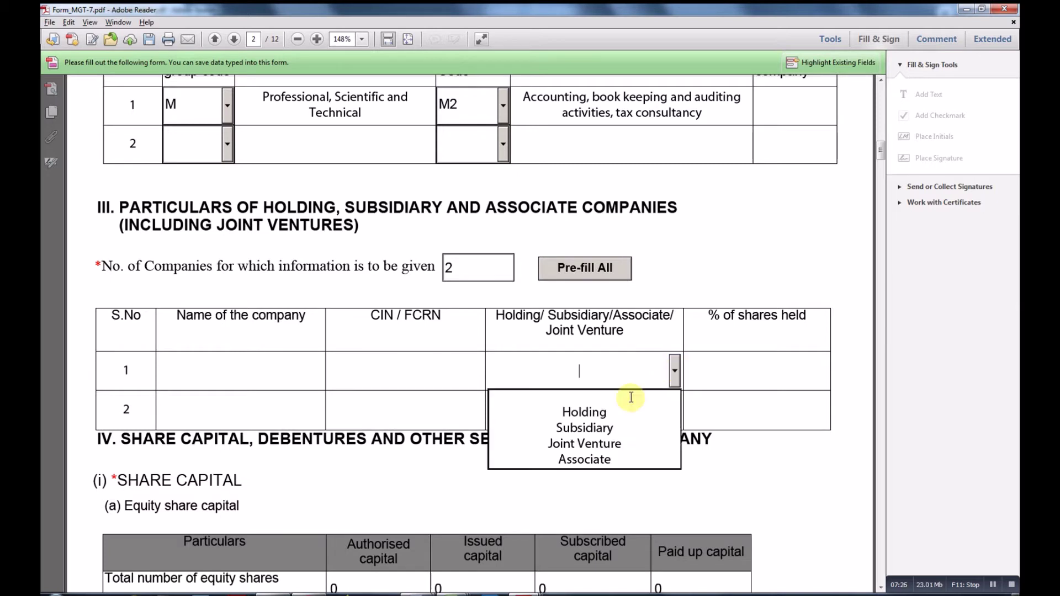
pyautogui.click(584, 412)
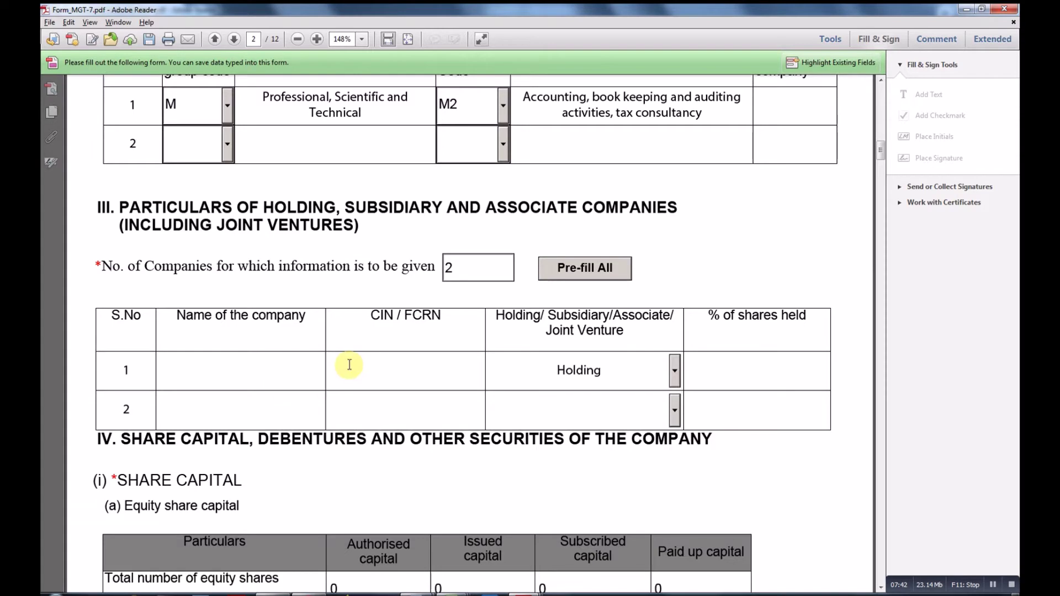
# Step: Examine the equity share capital table, going through the total number of shares for authorised, issued, subscribed and paid up capital
pyautogui.scroll(-2, 351, 366)
pyautogui.scroll(-1, 351, 366)
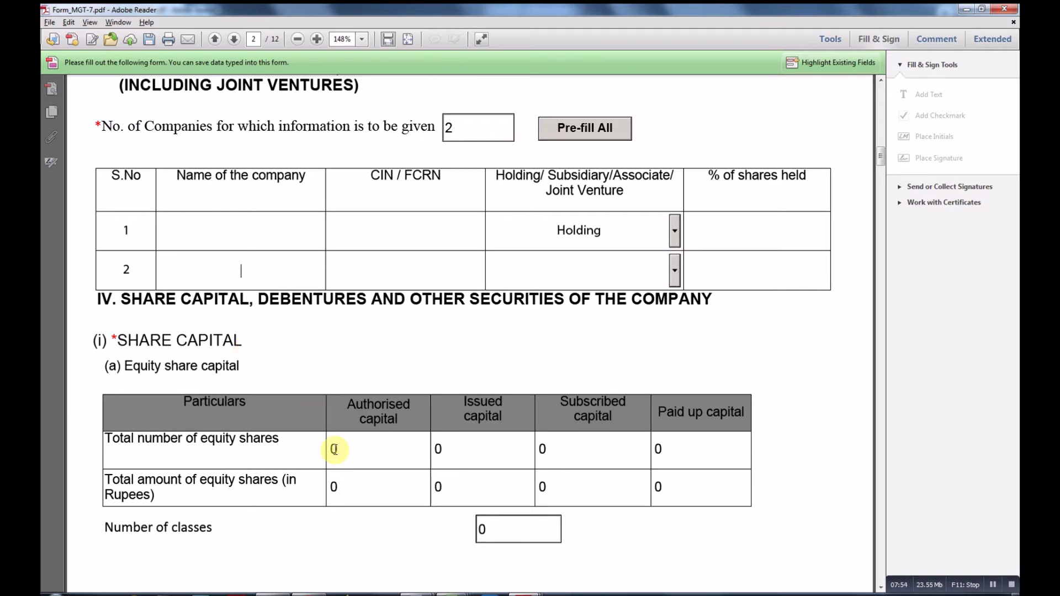
pyautogui.scroll(-2, 331, 346)
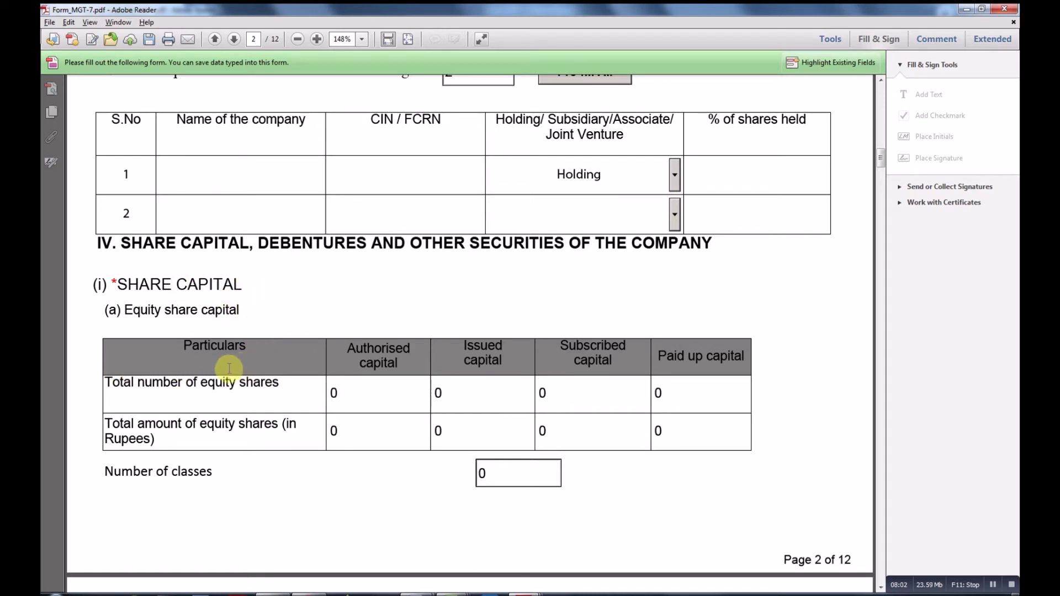
pyautogui.click(333, 393)
pyautogui.click(438, 392)
pyautogui.click(553, 394)
pyautogui.click(657, 392)
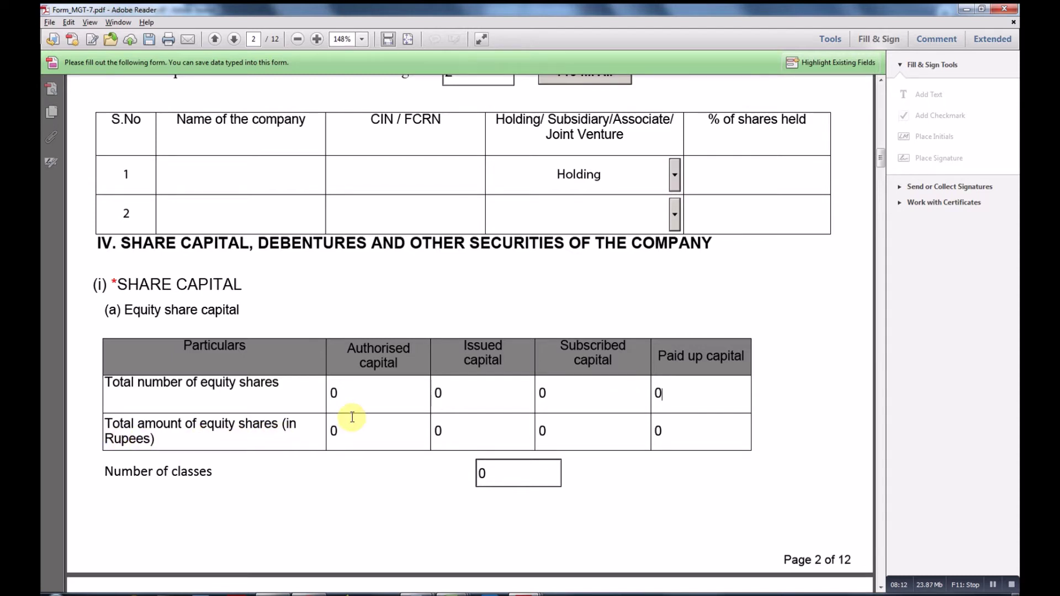
# Step: Examine the number of classes field and the class-wise equity share table, comparing its authorised capital fields with the equity share totals
pyautogui.scroll(-3, 352, 421)
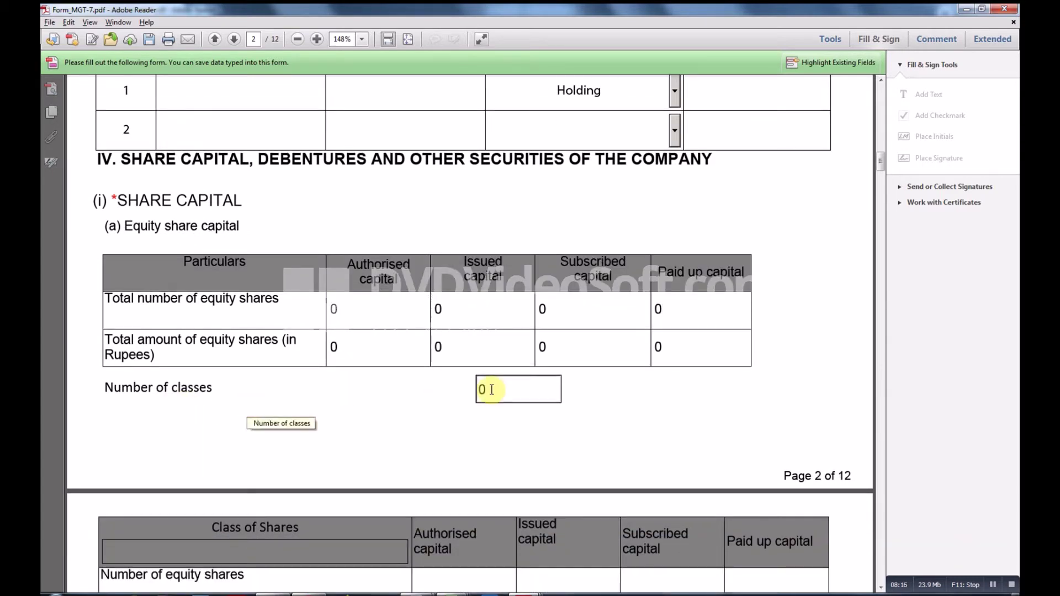
pyautogui.scroll(-3, 491, 389)
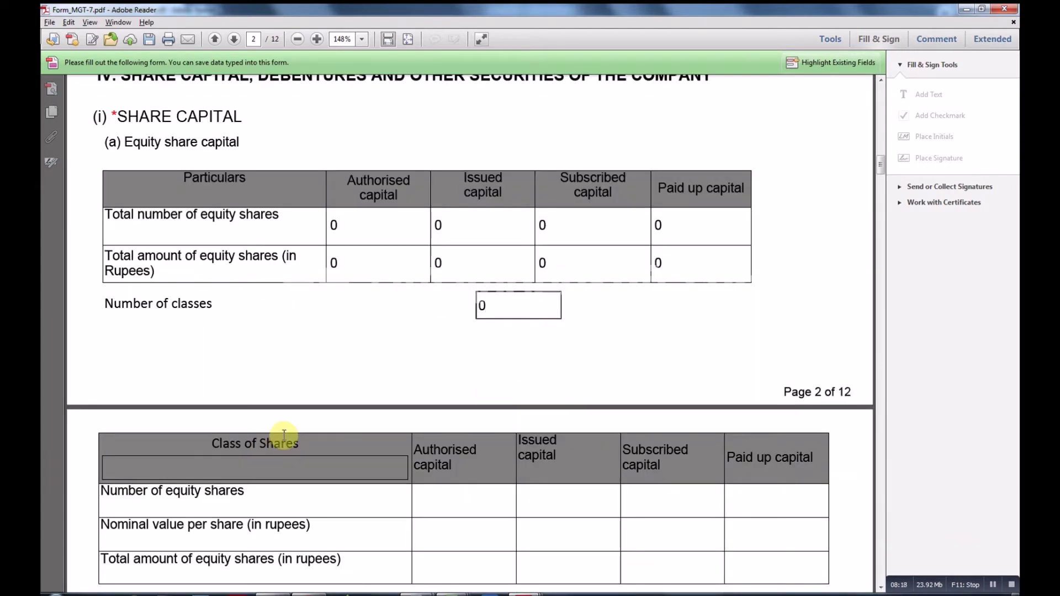
pyautogui.scroll(-2, 284, 435)
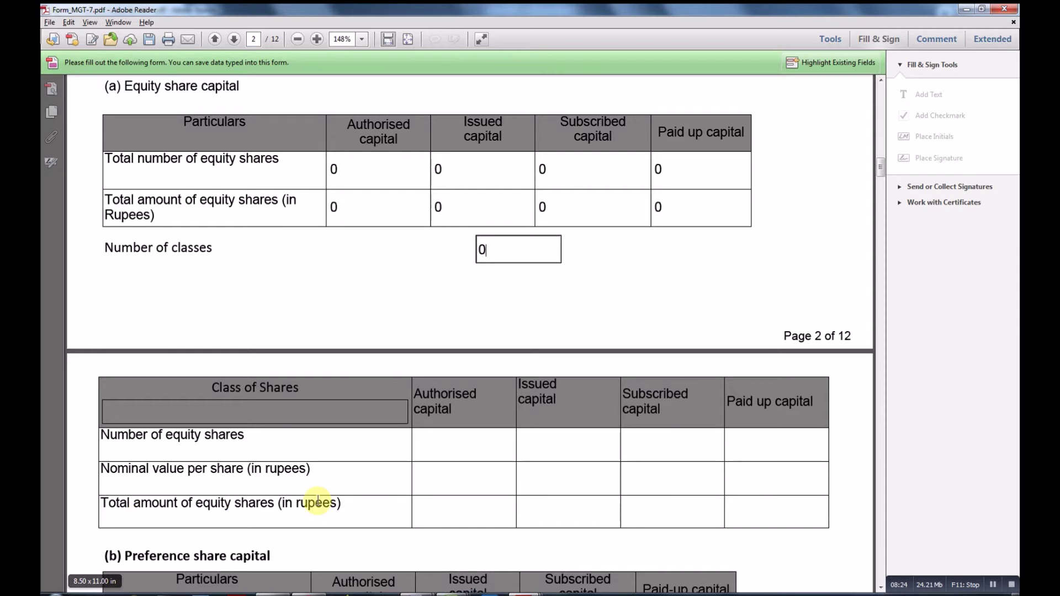
pyautogui.click(449, 449)
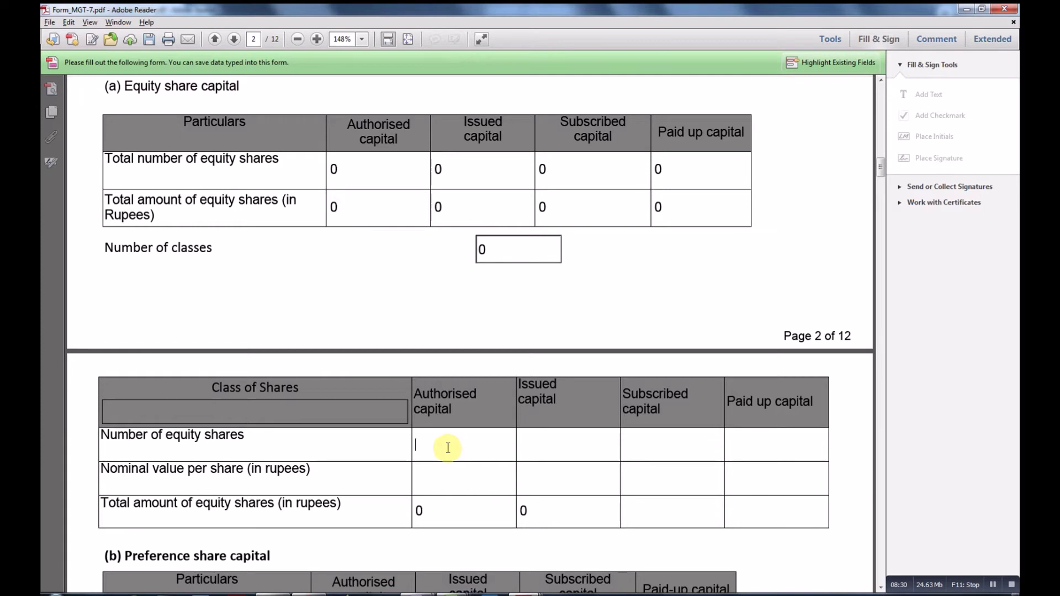
pyautogui.moveTo(340, 168); pyautogui.dragTo(323, 167)
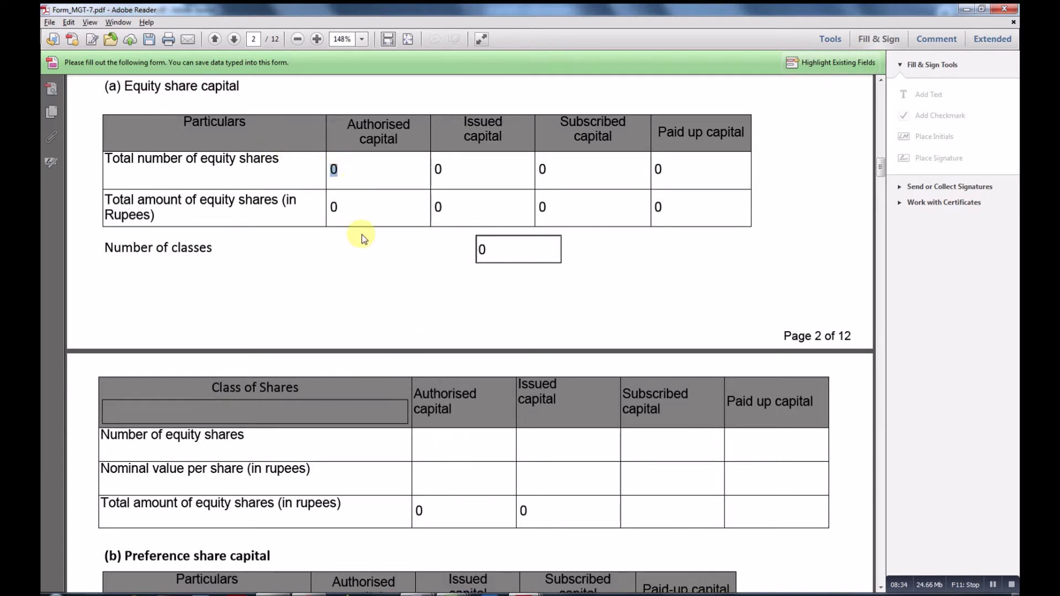
pyautogui.scroll(3, 359, 232)
pyautogui.click(347, 254)
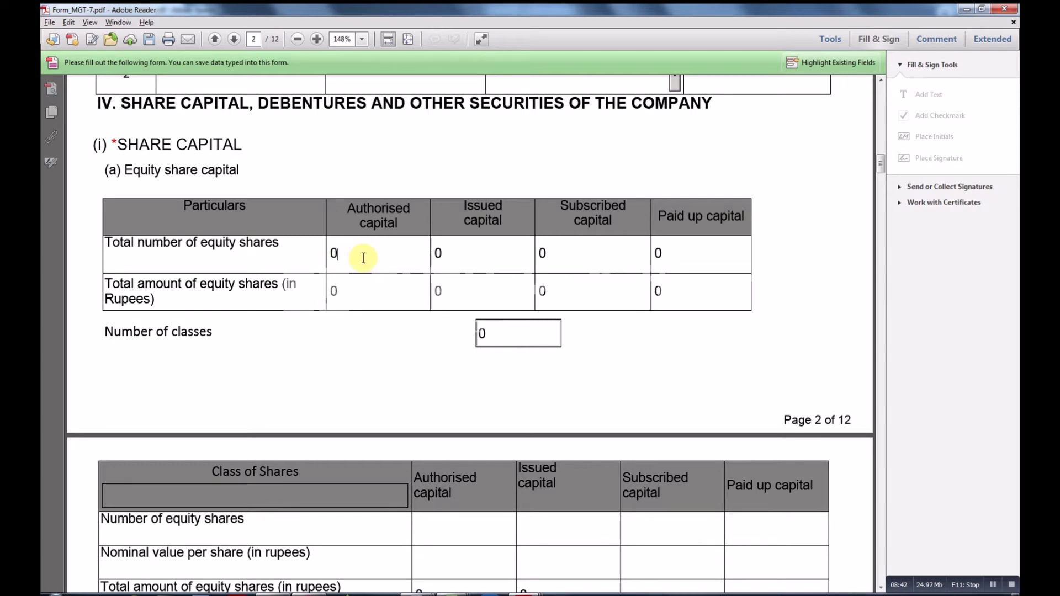
pyautogui.scroll(-3, 363, 261)
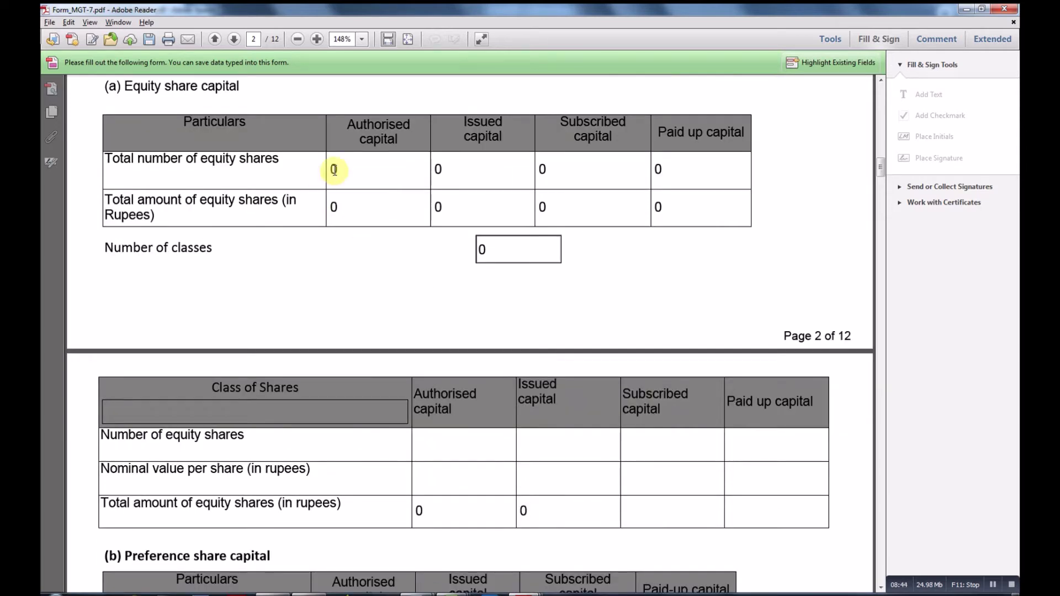
pyautogui.scroll(-2, 347, 280)
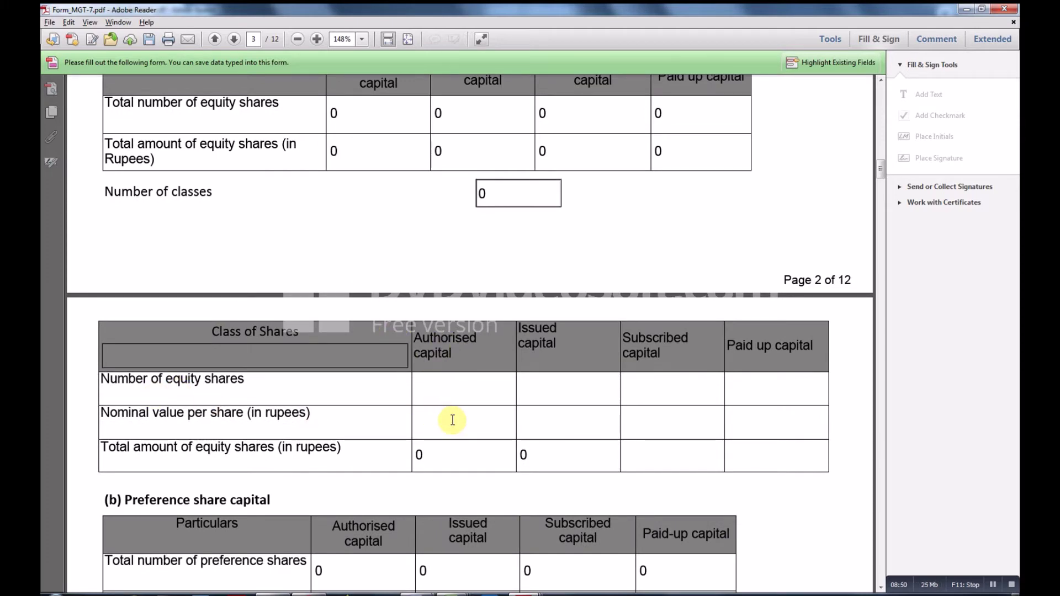
pyautogui.moveTo(432, 456); pyautogui.dragTo(415, 458)
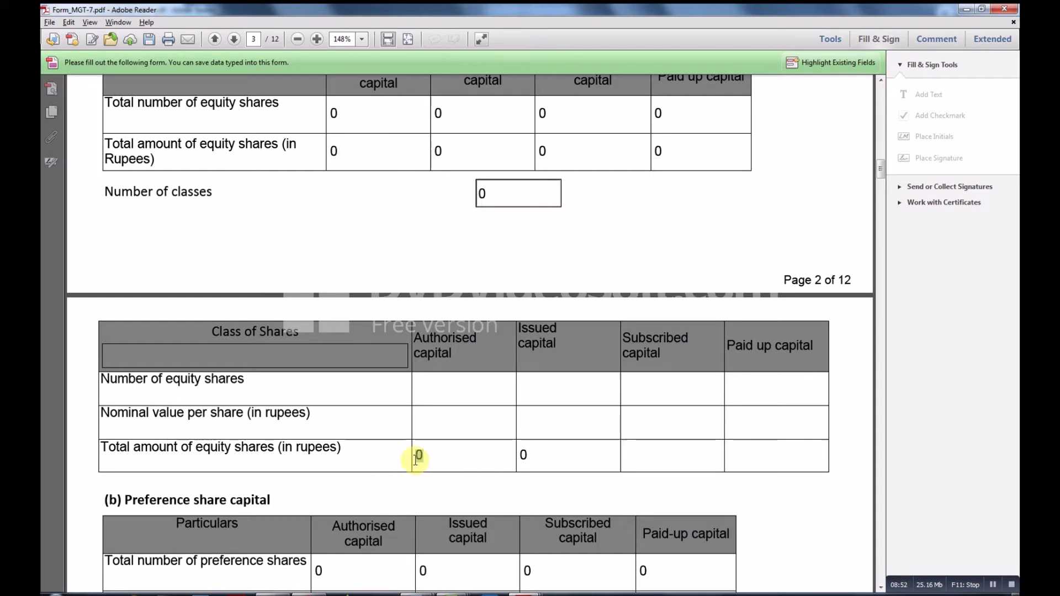
pyautogui.click(461, 393)
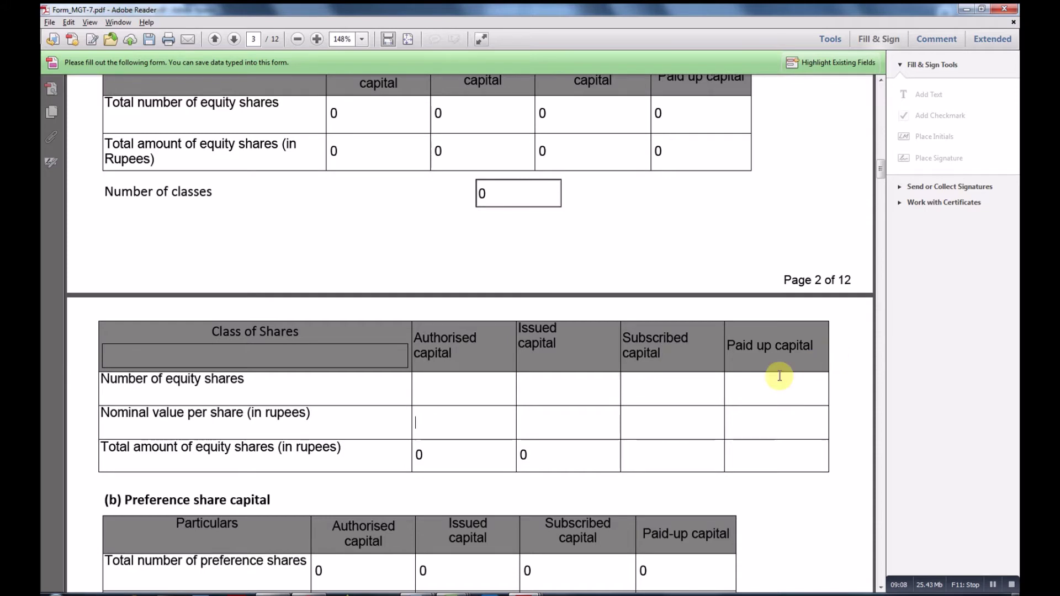
# Step: Examine the preference share capital section, including its share totals, number of classes and class of shares table
pyautogui.scroll(-3, 614, 432)
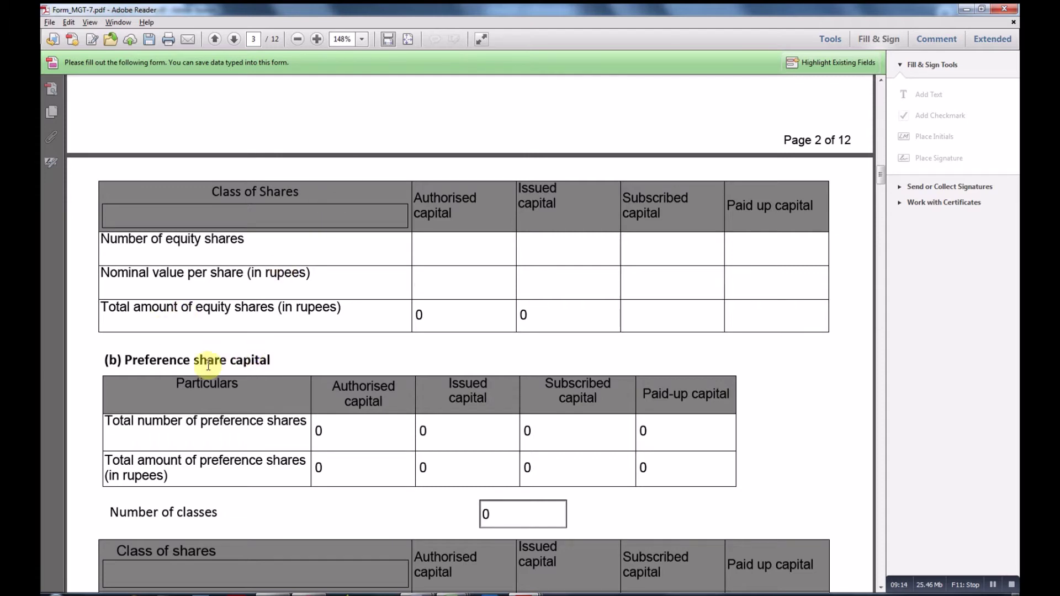
pyautogui.tripleClick(208, 361)
pyautogui.click(331, 361)
pyautogui.scroll(-1, 335, 360)
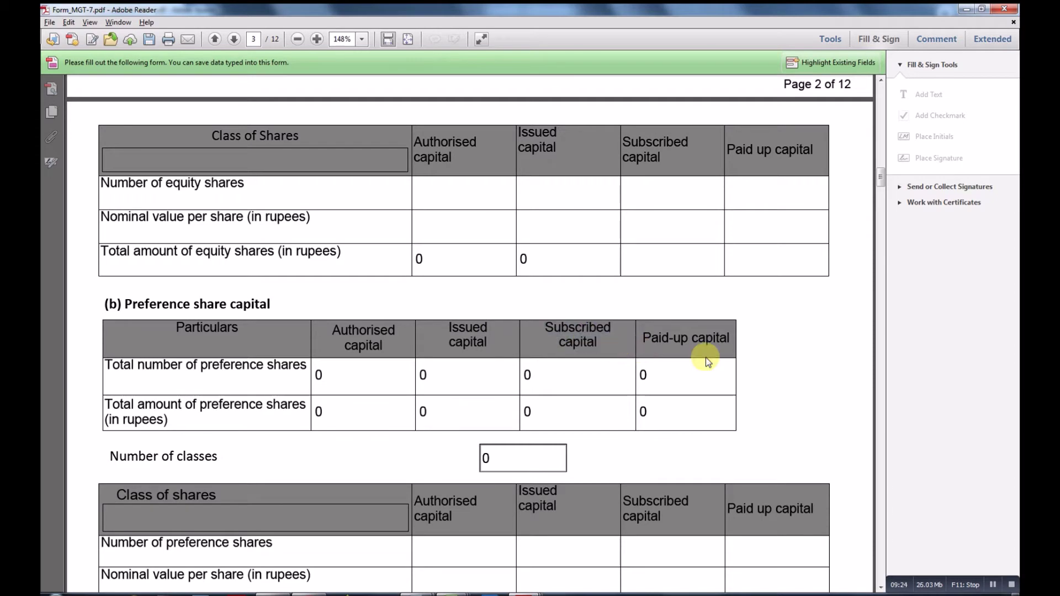
pyautogui.scroll(-1, 690, 349)
pyautogui.scroll(-1, 480, 346)
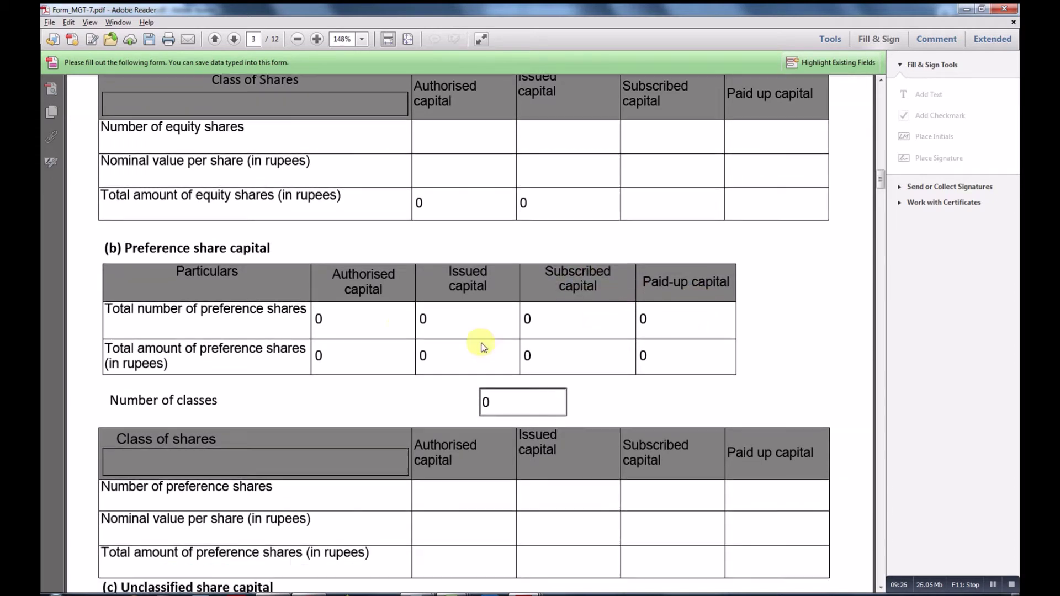
# Step: Examine the preference share class table, its authorised capital fields and the unclassified share capital section
pyautogui.scroll(-1, 371, 321)
pyautogui.scroll(3, 372, 321)
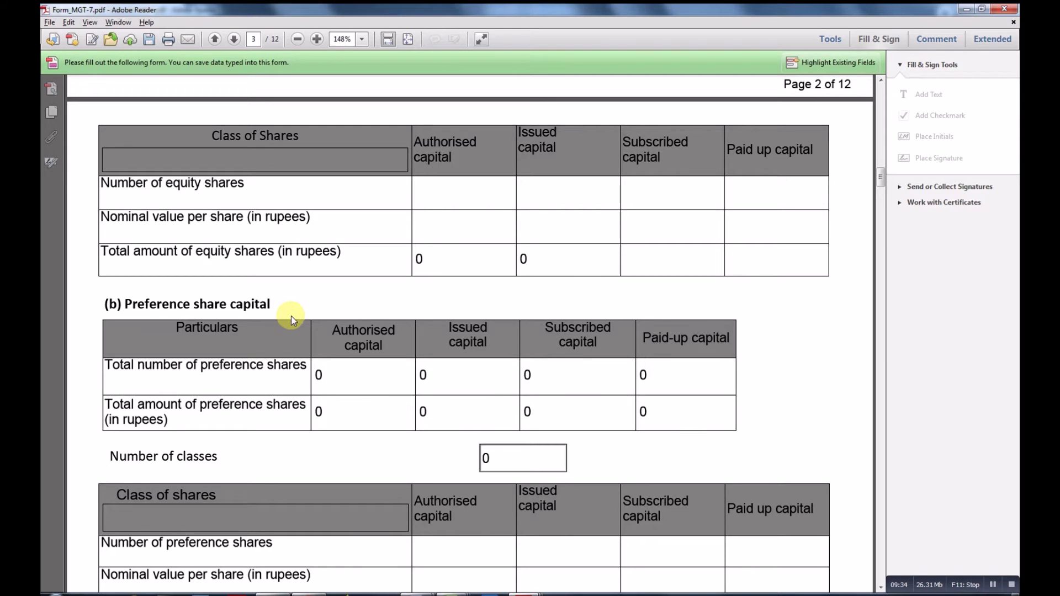
pyautogui.scroll(-3, 417, 395)
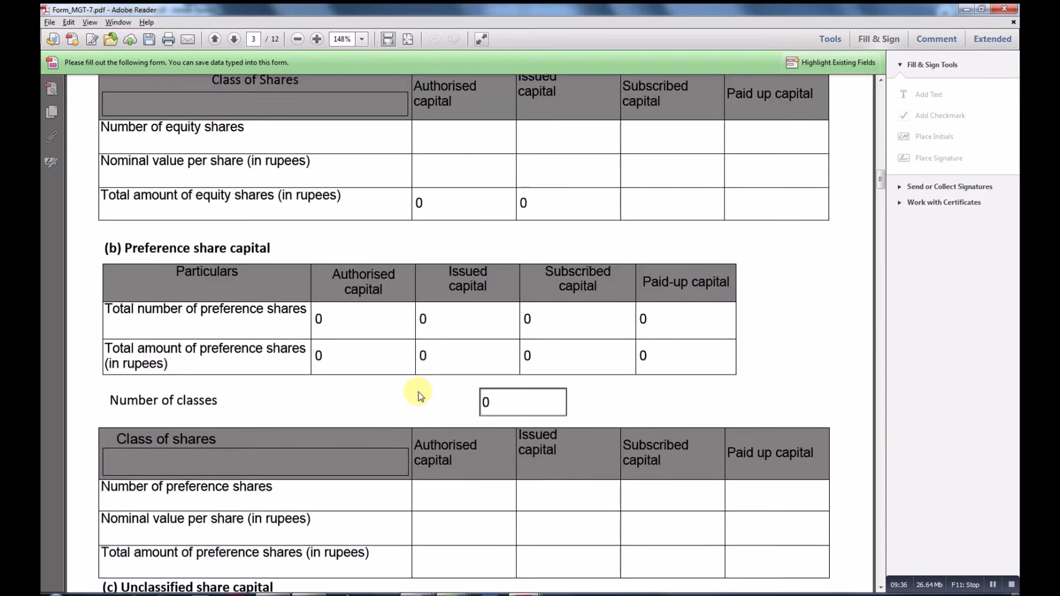
pyautogui.scroll(-6, 418, 391)
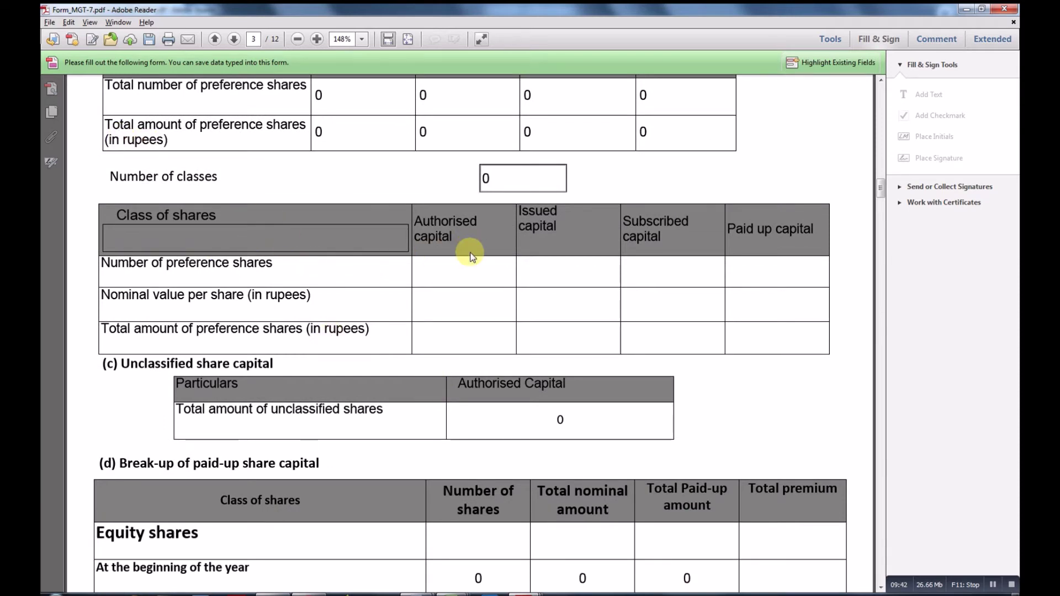
pyautogui.click(465, 281)
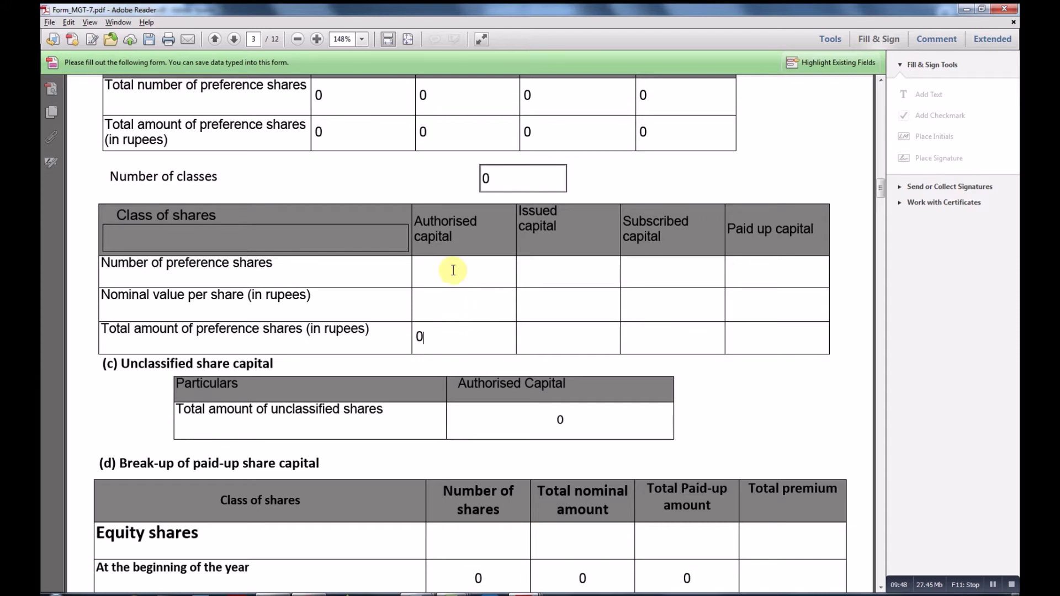
pyautogui.scroll(-1, 442, 224)
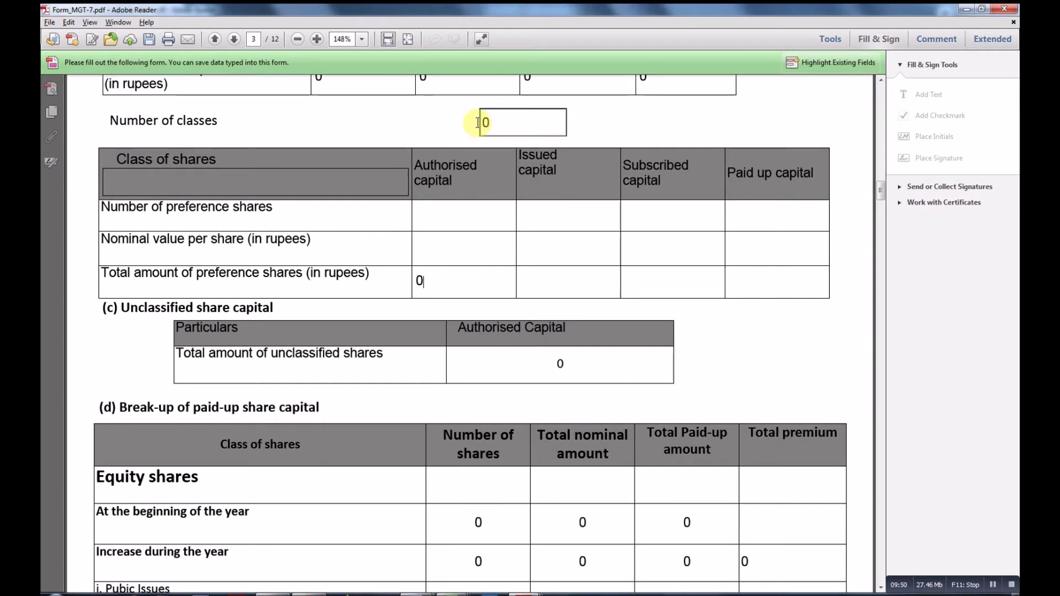
pyautogui.scroll(-1, 440, 217)
pyautogui.scroll(1, 458, 254)
pyautogui.scroll(-1, 465, 273)
pyautogui.scroll(-2, 325, 256)
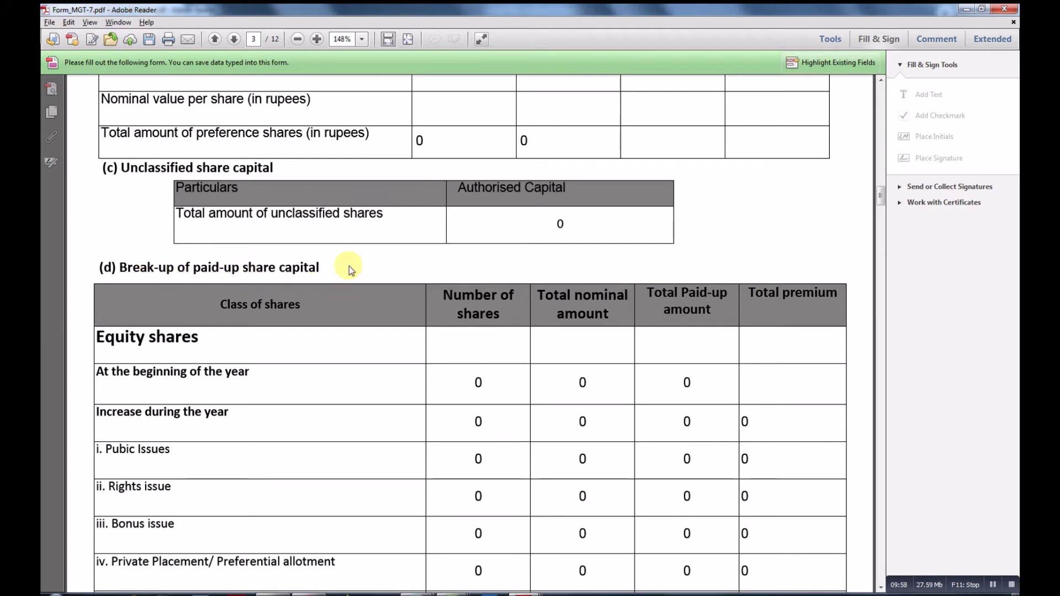
# Step: Examine the break-up of paid-up share capital, focusing on the equity rows for the beginning of the year and increase during the year
pyautogui.scroll(-2, 349, 267)
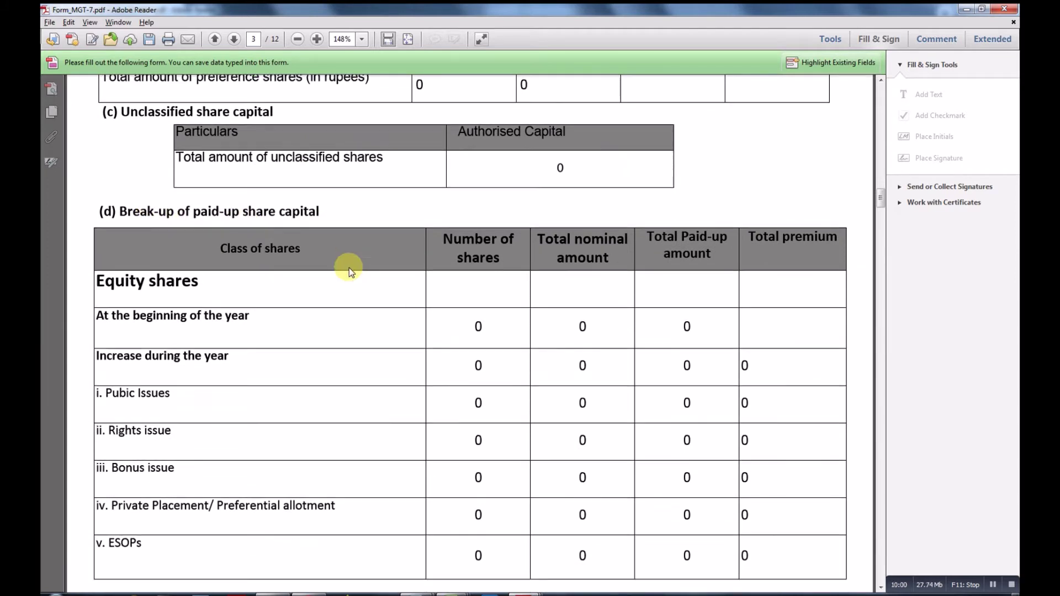
pyautogui.scroll(-2, 171, 313)
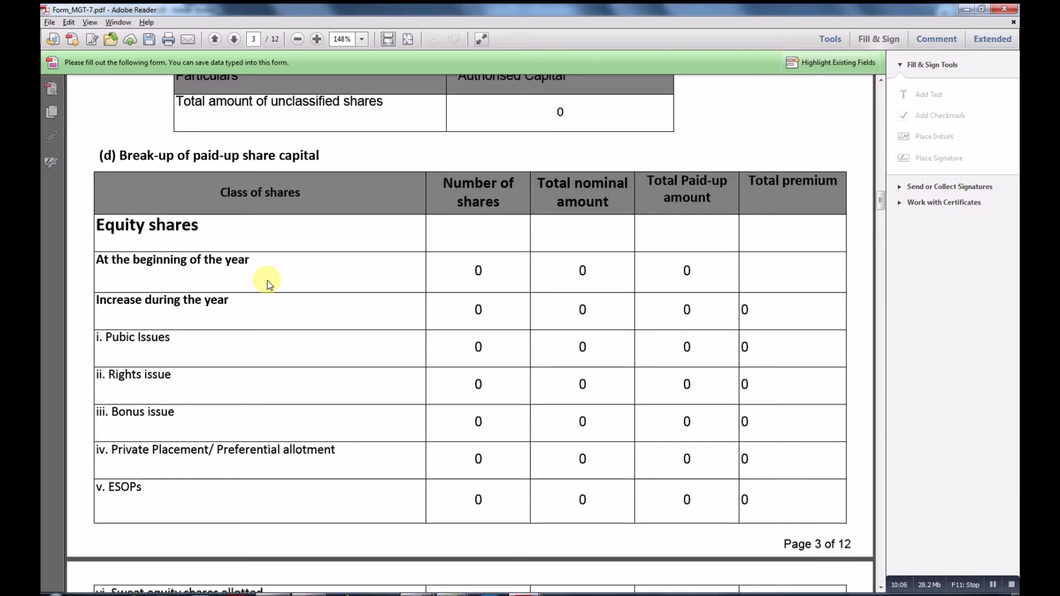
pyautogui.moveTo(133, 260); pyautogui.dragTo(212, 266)
pyautogui.click(175, 306)
pyautogui.doubleClick(196, 298)
pyautogui.scroll(-1, 196, 427)
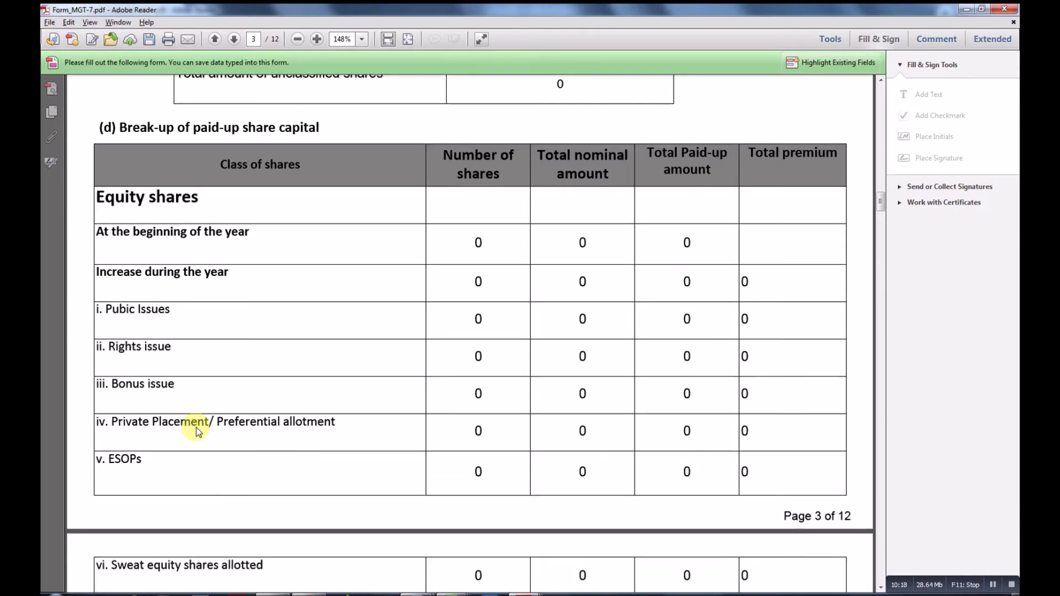
# Step: Go through the types of equity share increase, from public issues to conversions, including their nominal, paid-up and premium columns
pyautogui.scroll(-1, 196, 427)
pyautogui.scroll(-1, 184, 410)
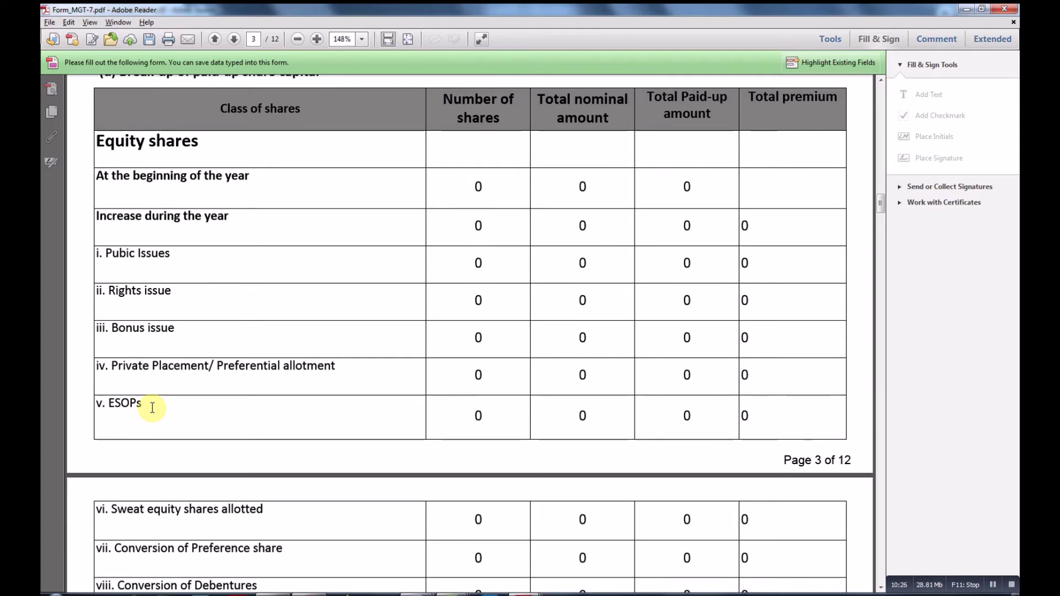
pyautogui.scroll(-2, 152, 408)
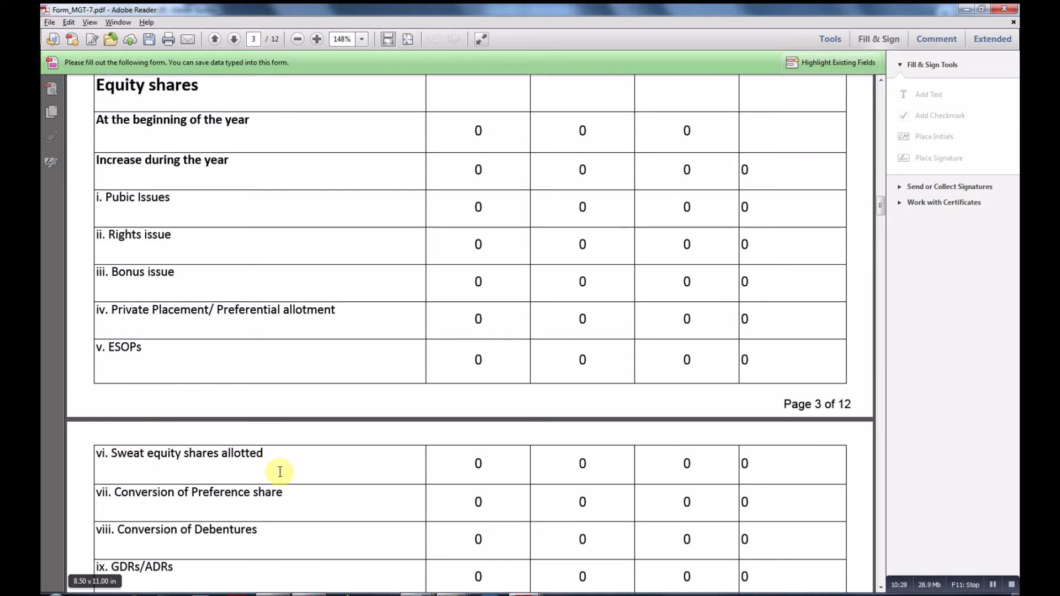
pyautogui.scroll(-1, 288, 457)
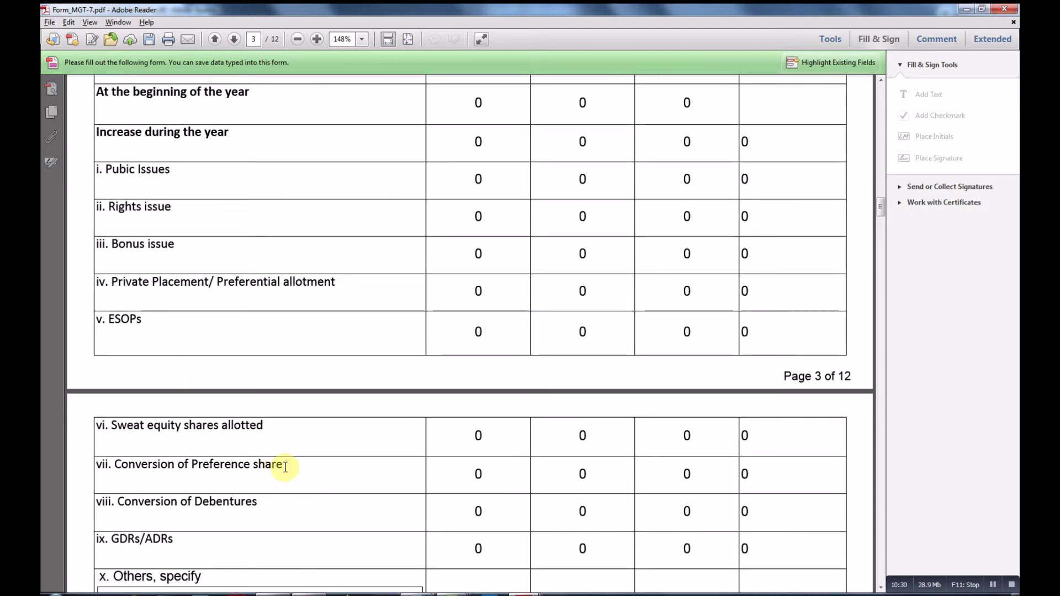
pyautogui.scroll(-1, 285, 467)
pyautogui.scroll(2, 278, 485)
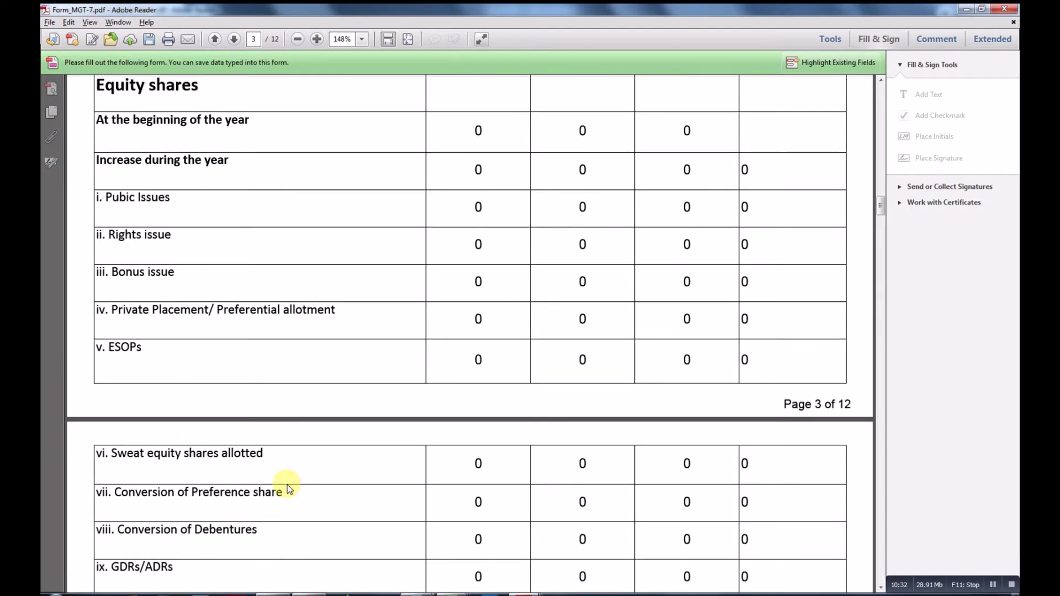
pyautogui.scroll(5, 289, 488)
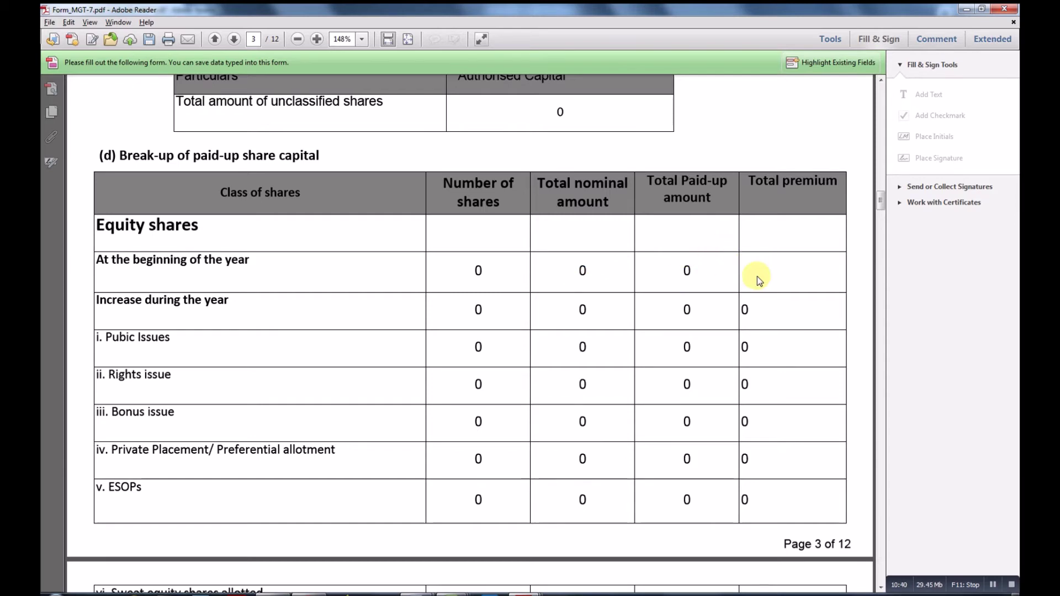
pyautogui.scroll(-3, 754, 291)
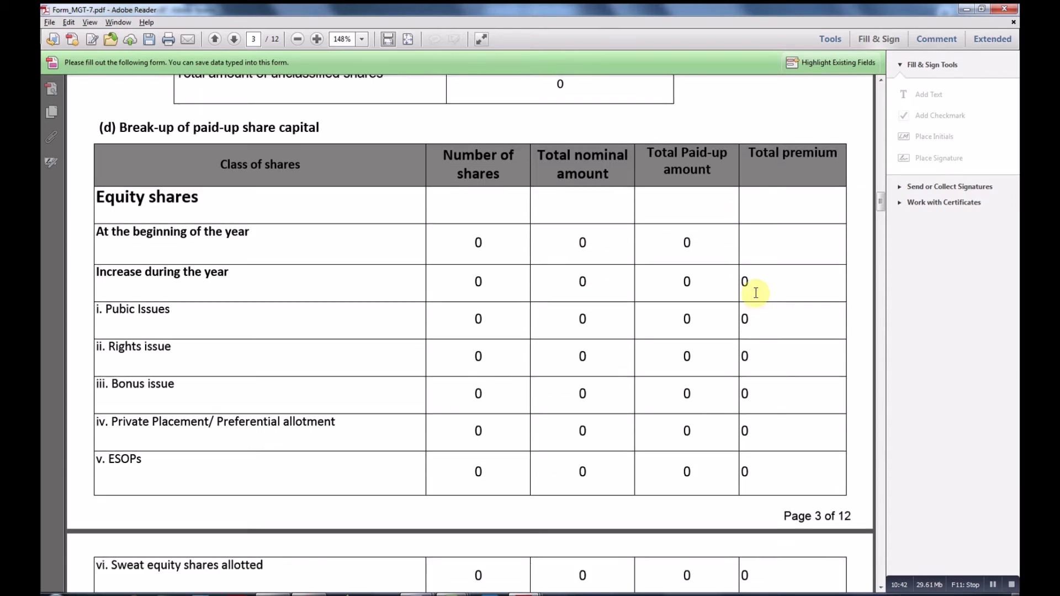
pyautogui.scroll(-1, 755, 291)
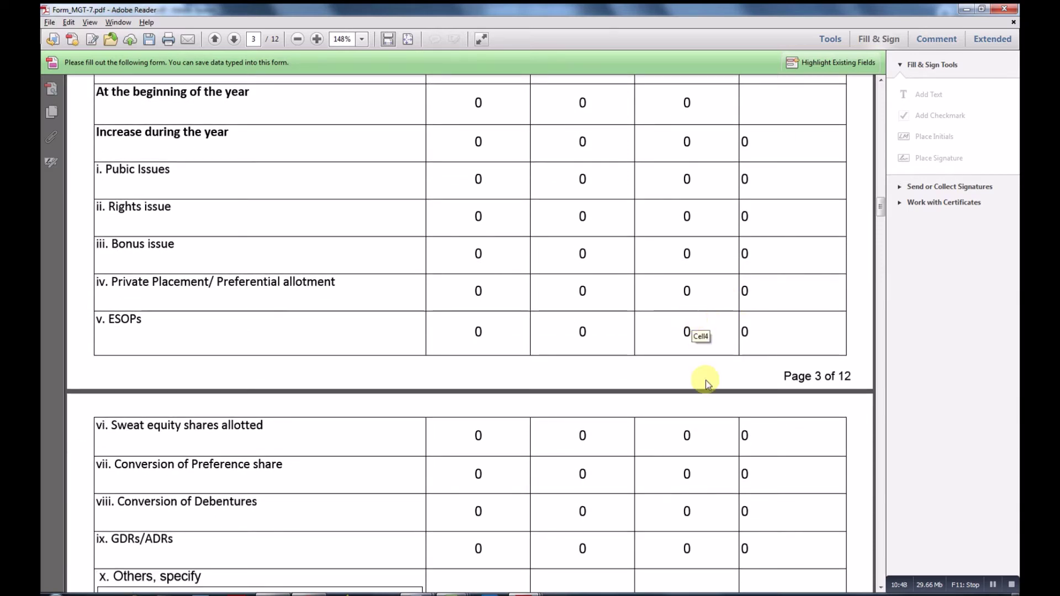
# Step: Enter 0 as number of shares, nominal amount and paid-up amount for other equity share increases during the year
pyautogui.scroll(-5, 624, 359)
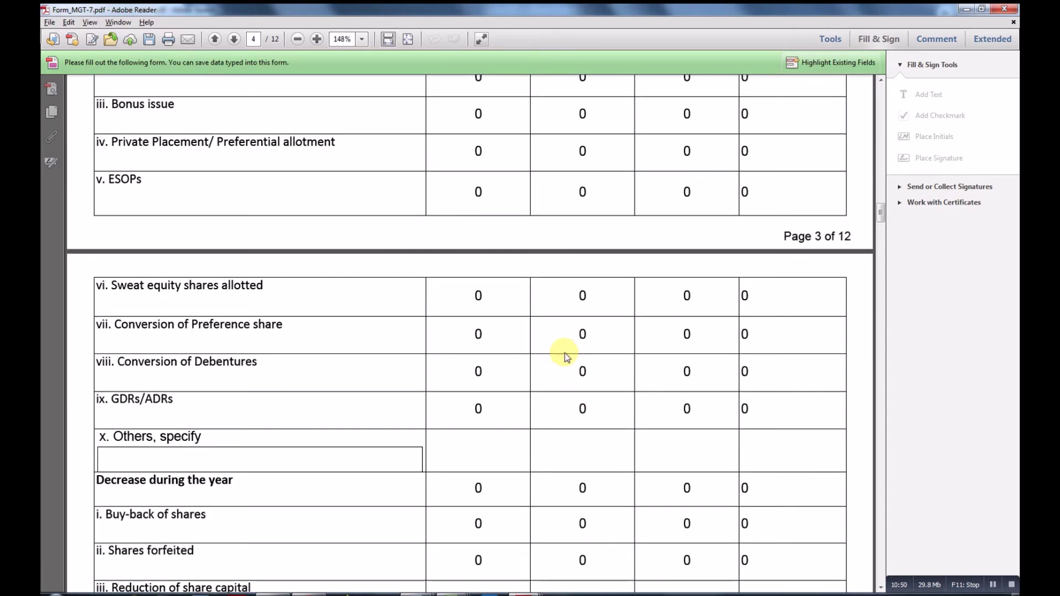
pyautogui.scroll(-3, 502, 397)
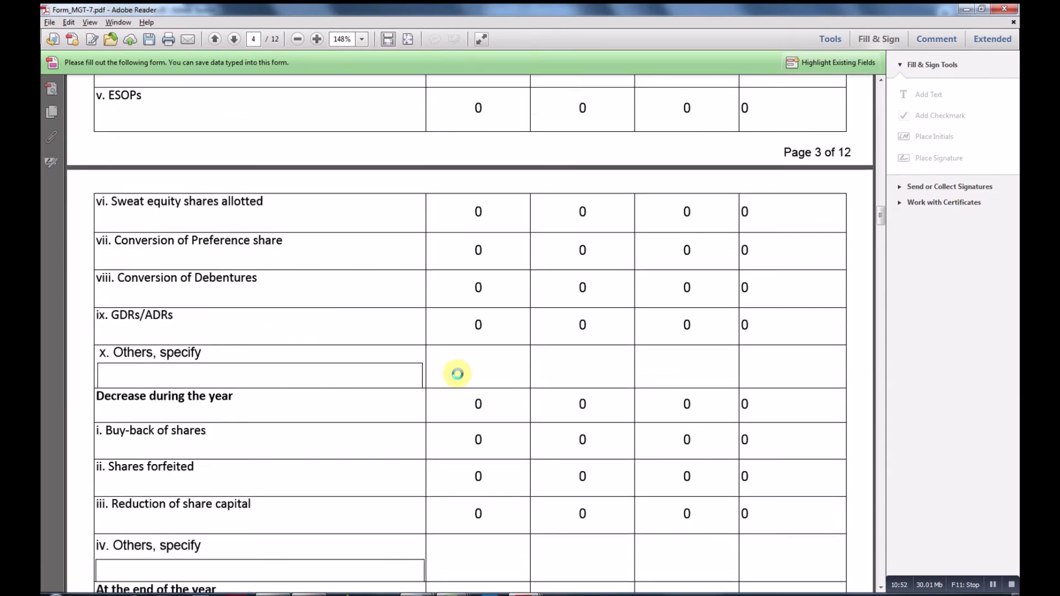
pyautogui.write('0')
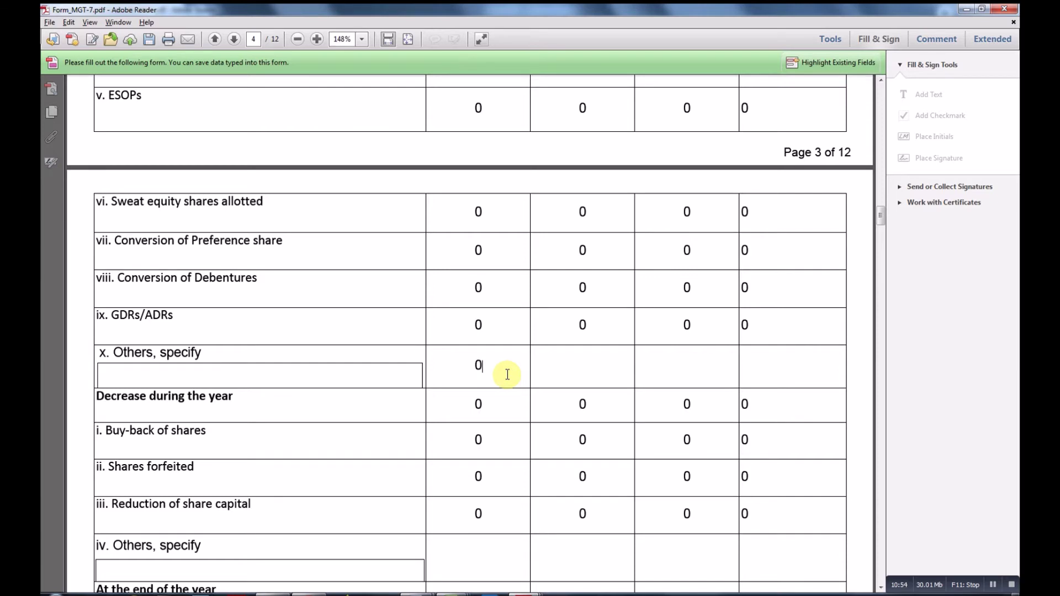
pyautogui.click(568, 369)
pyautogui.write('0')
pyautogui.click(667, 363)
pyautogui.write('0')
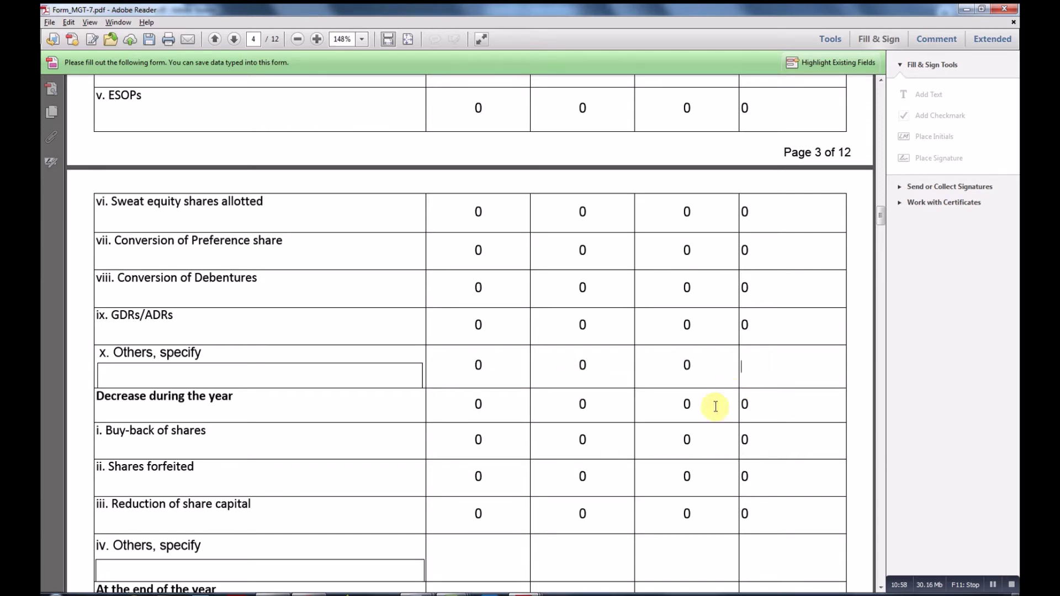
# Step: Compare the equity share rows under increase during the year with those under decrease during the year
pyautogui.scroll(-1, 536, 392)
pyautogui.scroll(-1, 544, 375)
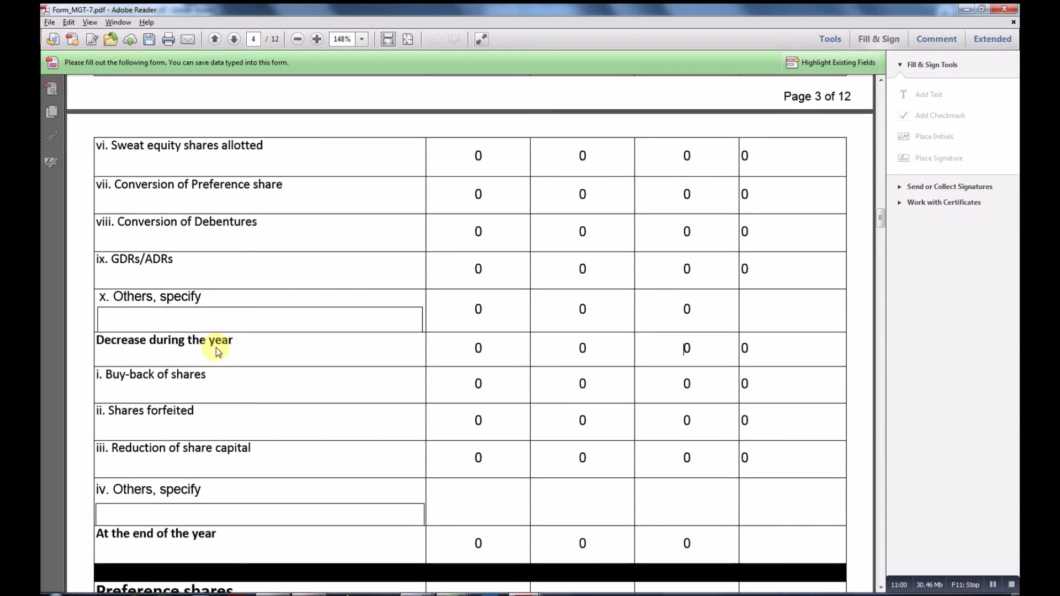
pyautogui.scroll(10, 289, 326)
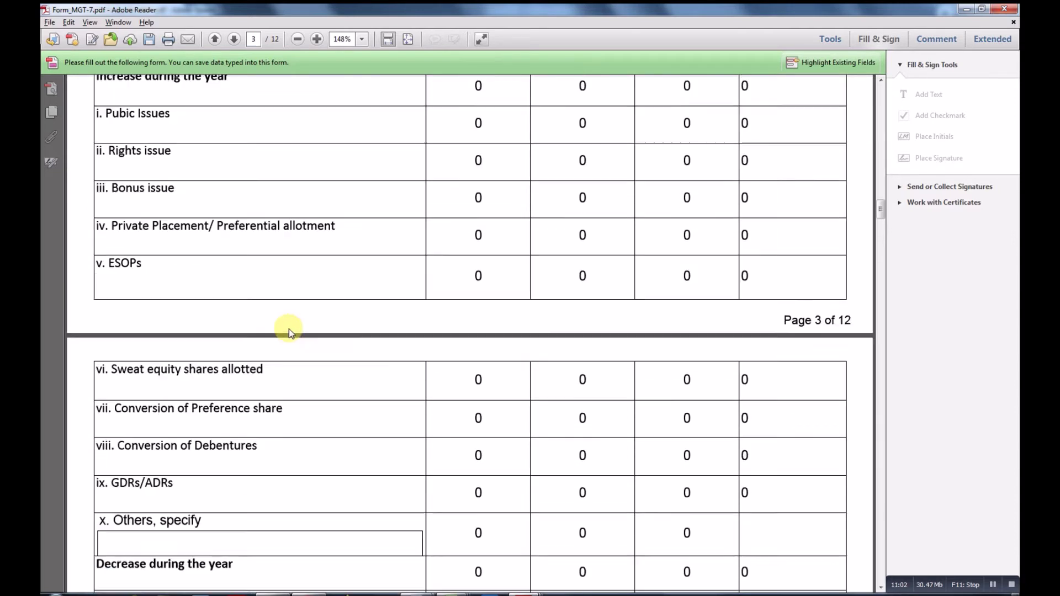
pyautogui.tripleClick(162, 125)
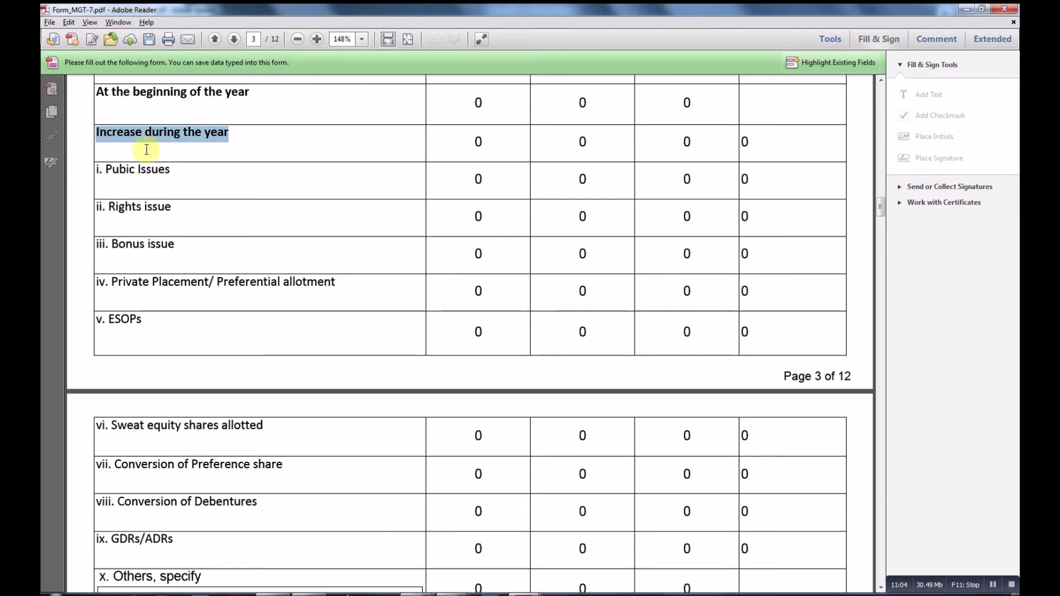
pyautogui.scroll(-8, 243, 284)
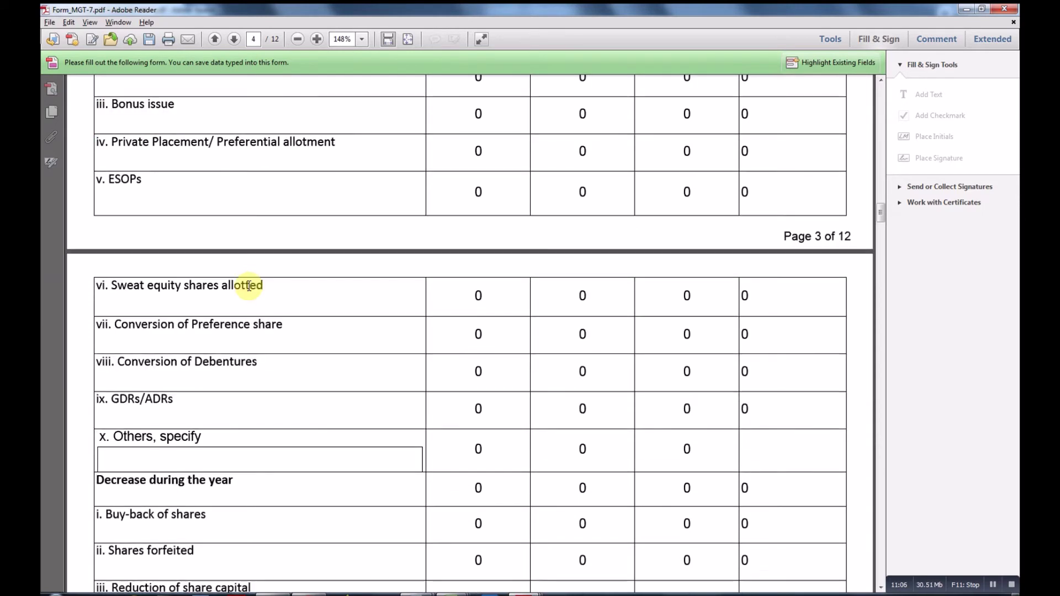
pyautogui.scroll(-2, 254, 438)
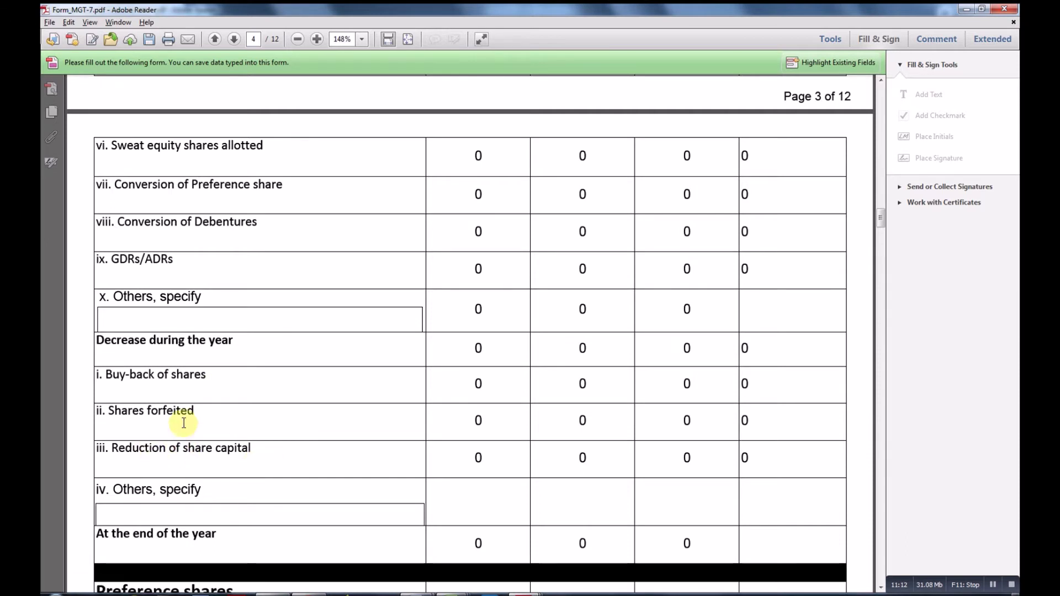
# Step: Enter 0 as number of shares, nominal amount and paid-up amount for other equity share decreases during the year
pyautogui.scroll(-2, 497, 370)
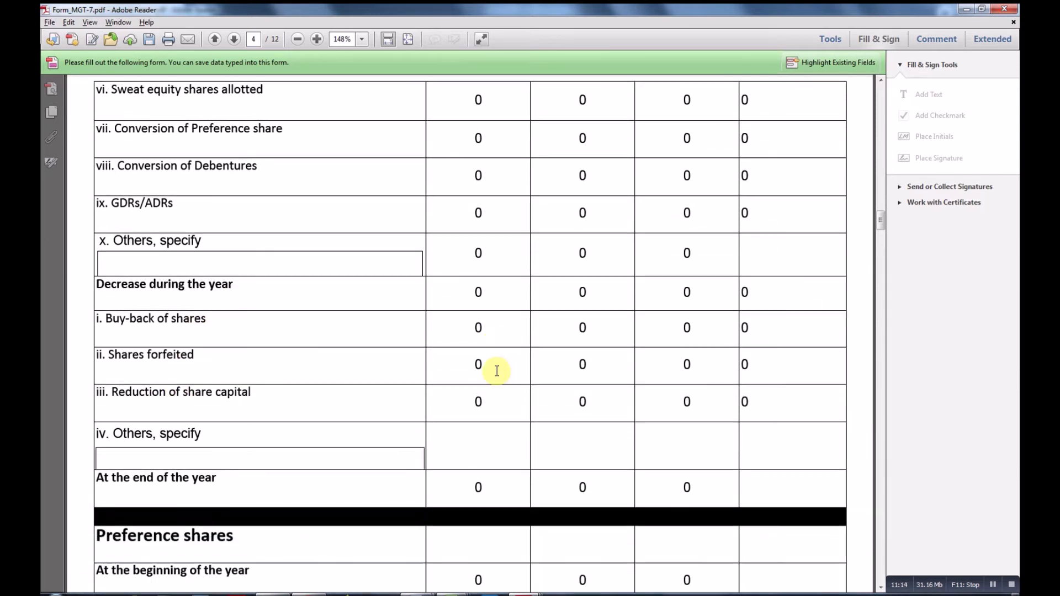
pyautogui.click(482, 449)
pyautogui.write('0')
pyautogui.click(575, 453)
pyautogui.write('0')
pyautogui.click(650, 449)
pyautogui.write('0')
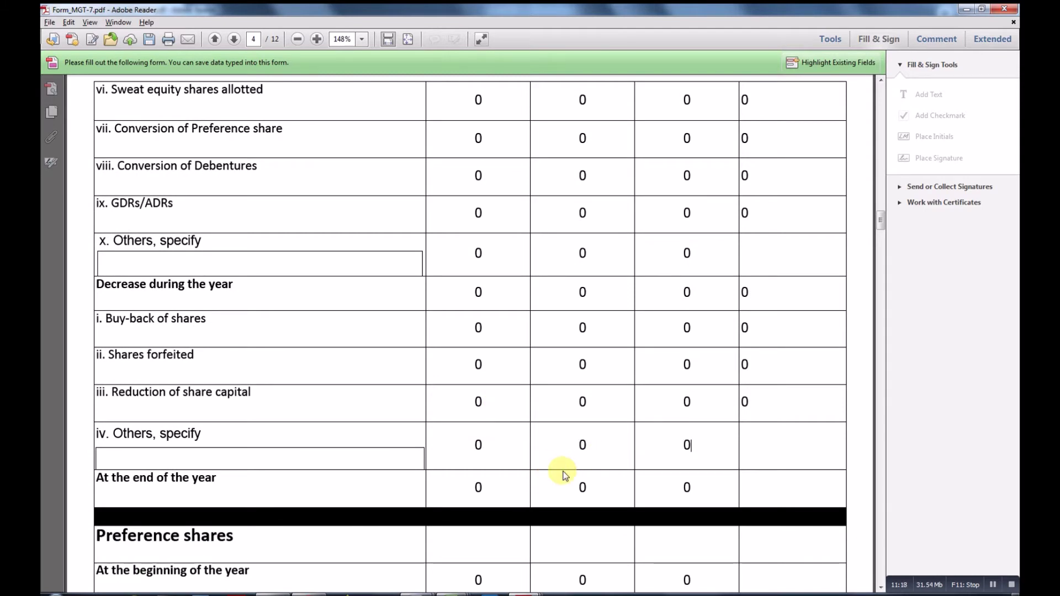
# Step: Examine the equity shares' end-of-year row and the preference share break-up with its increase and decrease rows
pyautogui.scroll(-2, 563, 473)
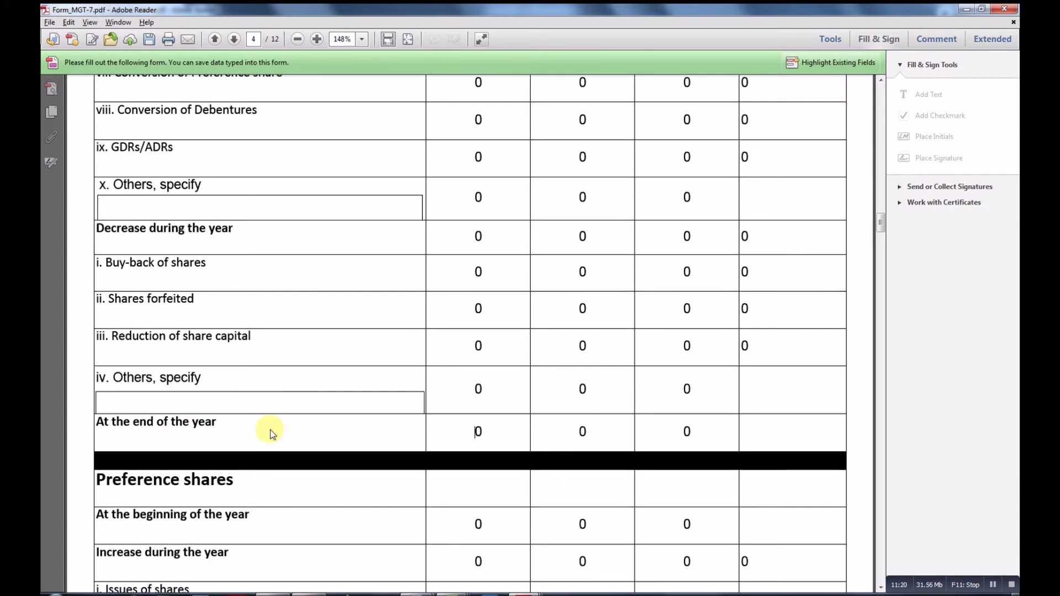
pyautogui.click(450, 432)
pyautogui.scroll(-3, 449, 430)
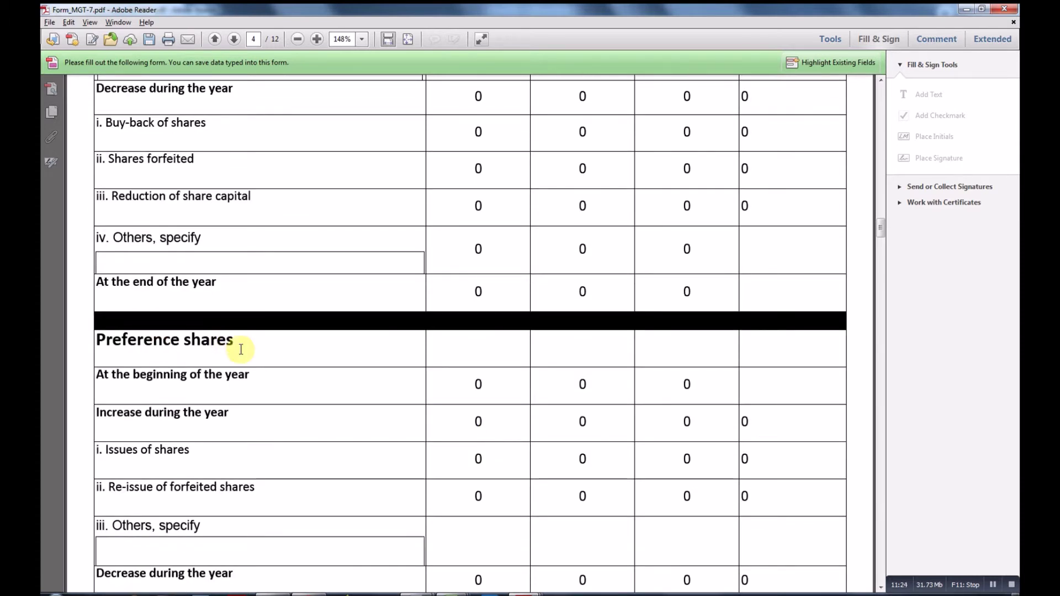
pyautogui.scroll(-1, 282, 380)
pyautogui.scroll(-5, 304, 354)
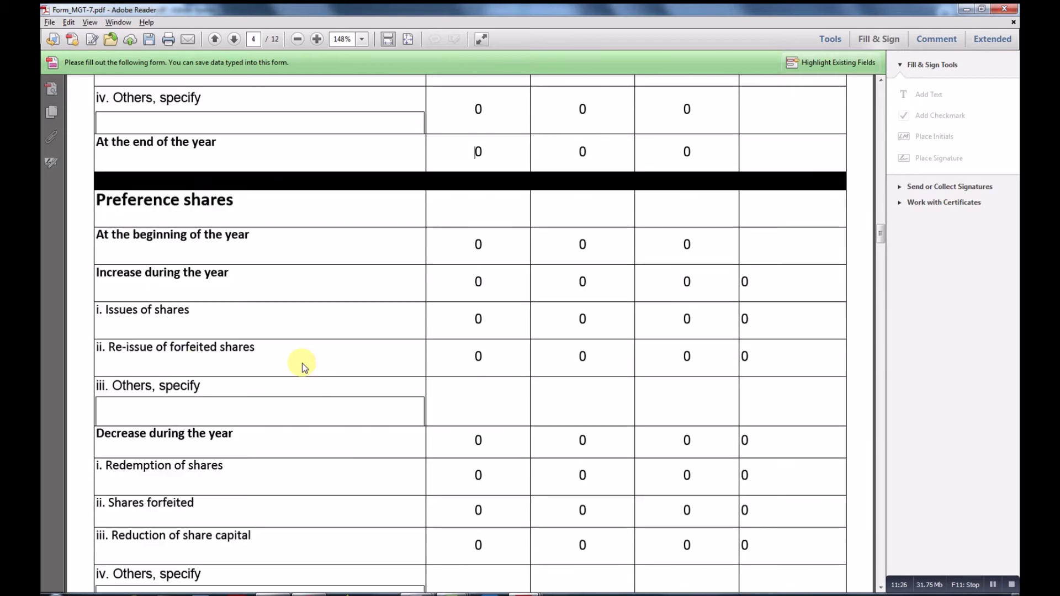
pyautogui.scroll(-3, 302, 331)
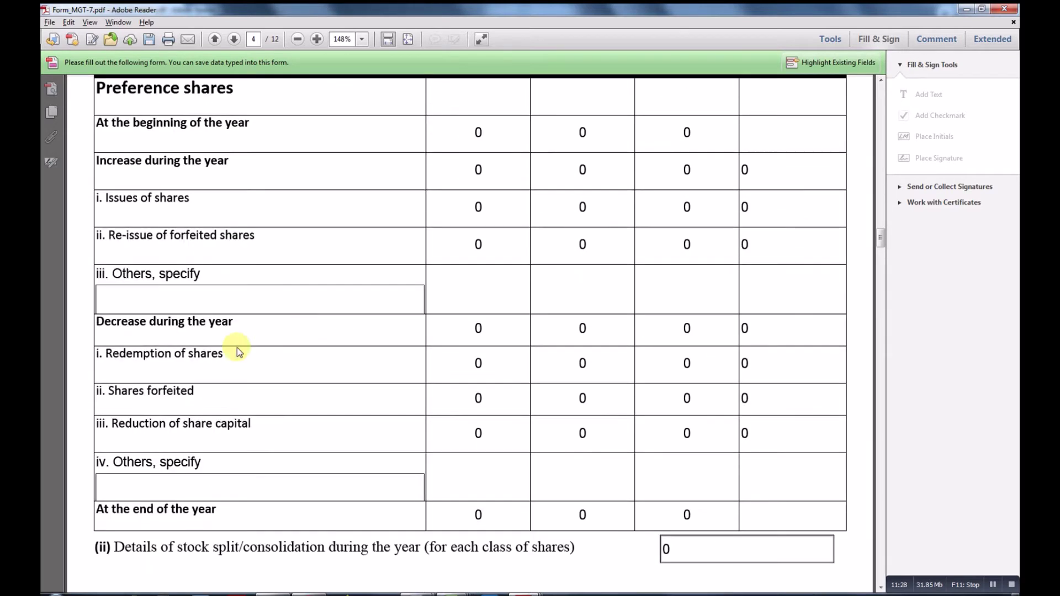
# Step: Examine the stock split/consolidation details, including the number of shares and face value before and after the split
pyautogui.scroll(-7, 298, 326)
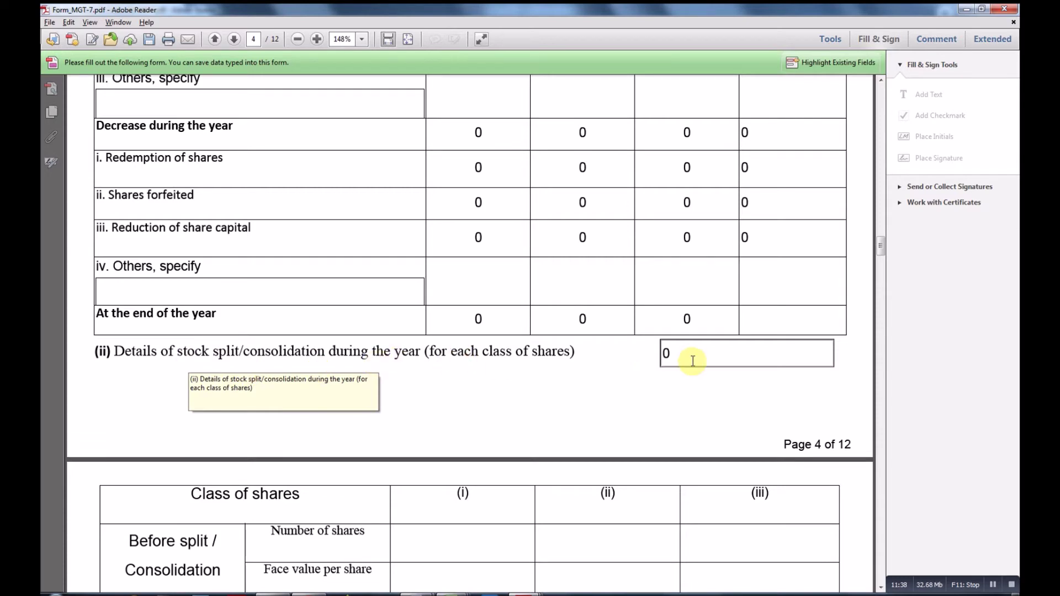
pyautogui.scroll(-4, 691, 353)
pyautogui.scroll(-2, 691, 352)
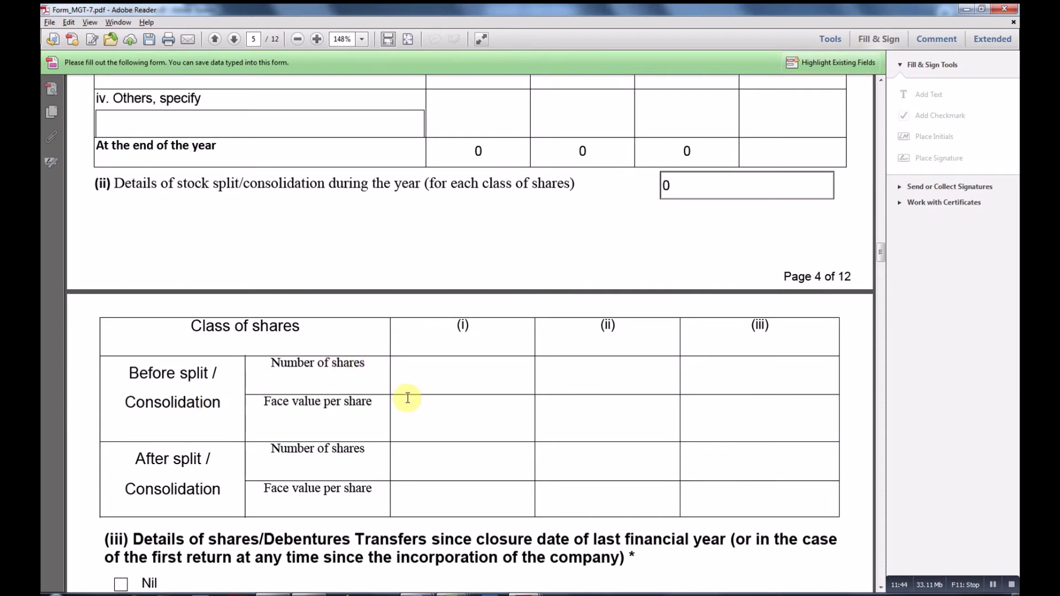
pyautogui.scroll(-1, 444, 405)
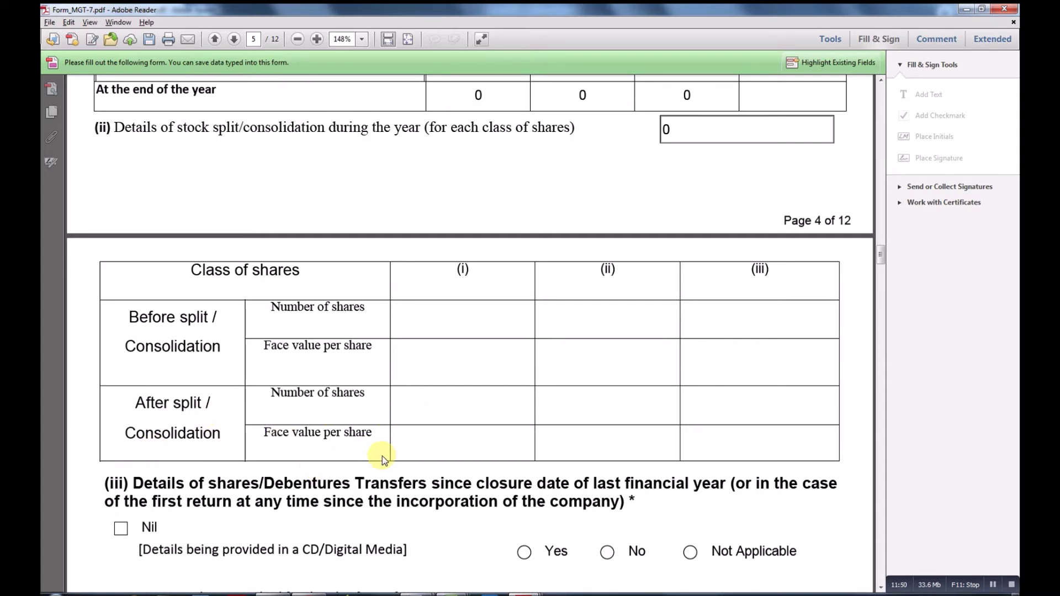
pyautogui.click(505, 450)
pyautogui.scroll(-6, 573, 443)
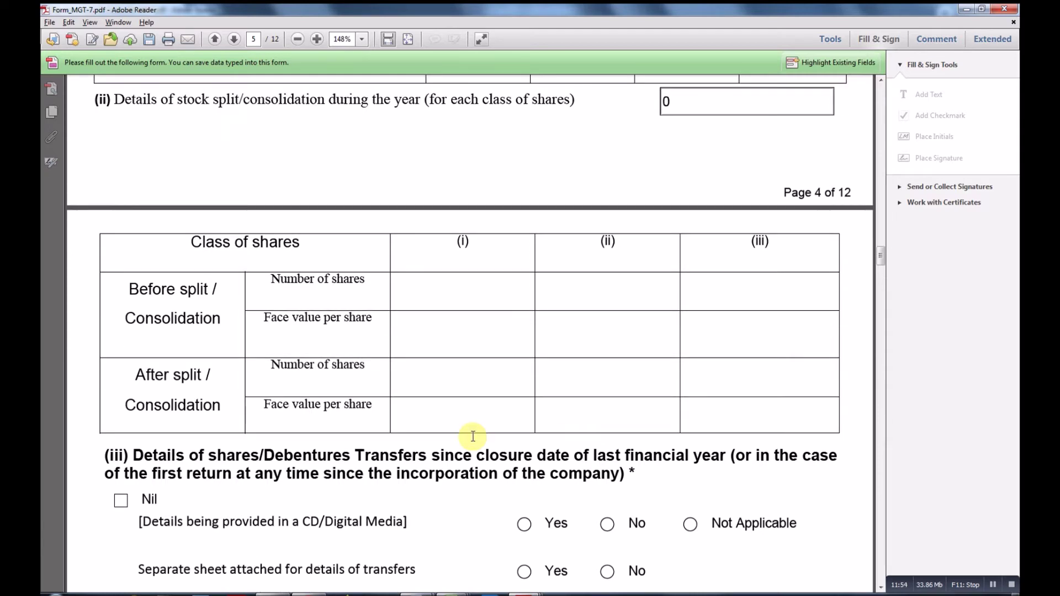
# Step: Mark the details of shares/debentures transfers since the closure date of the last financial year as Nil
pyautogui.scroll(-1, 473, 436)
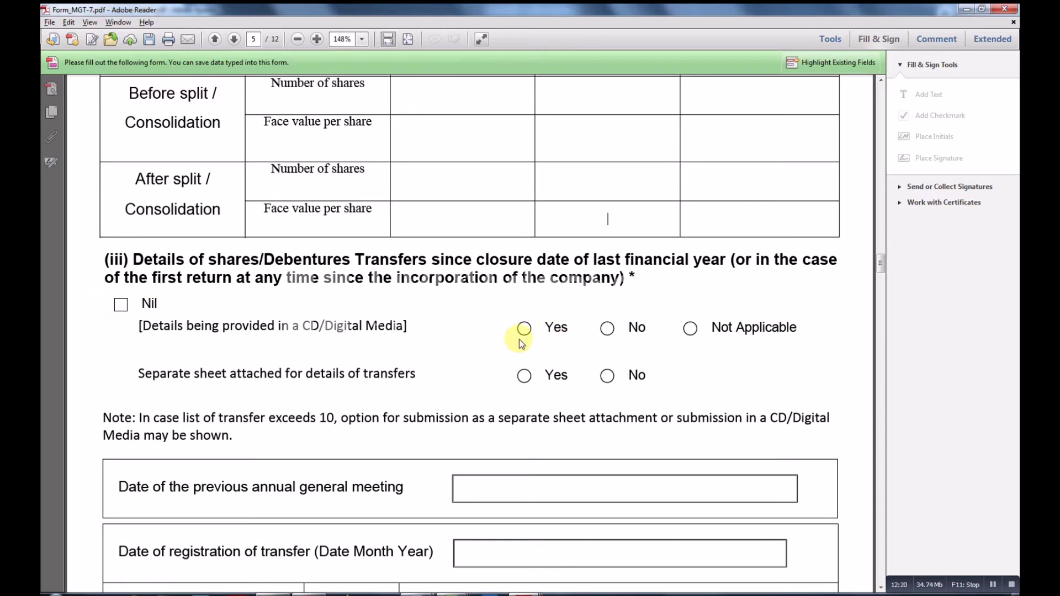
pyautogui.scroll(-1, 520, 344)
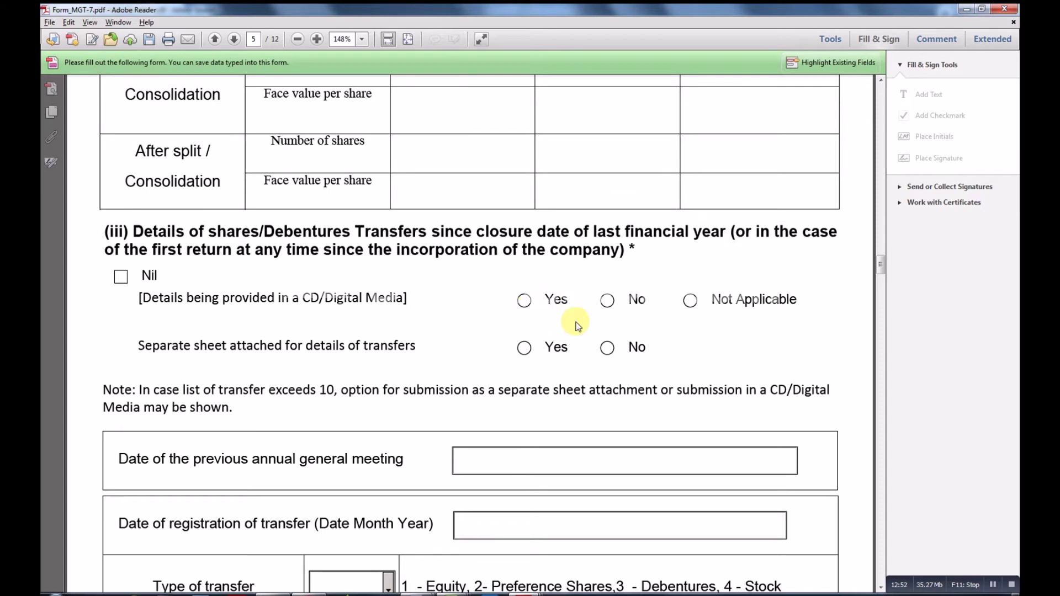
pyautogui.scroll(-1, 414, 307)
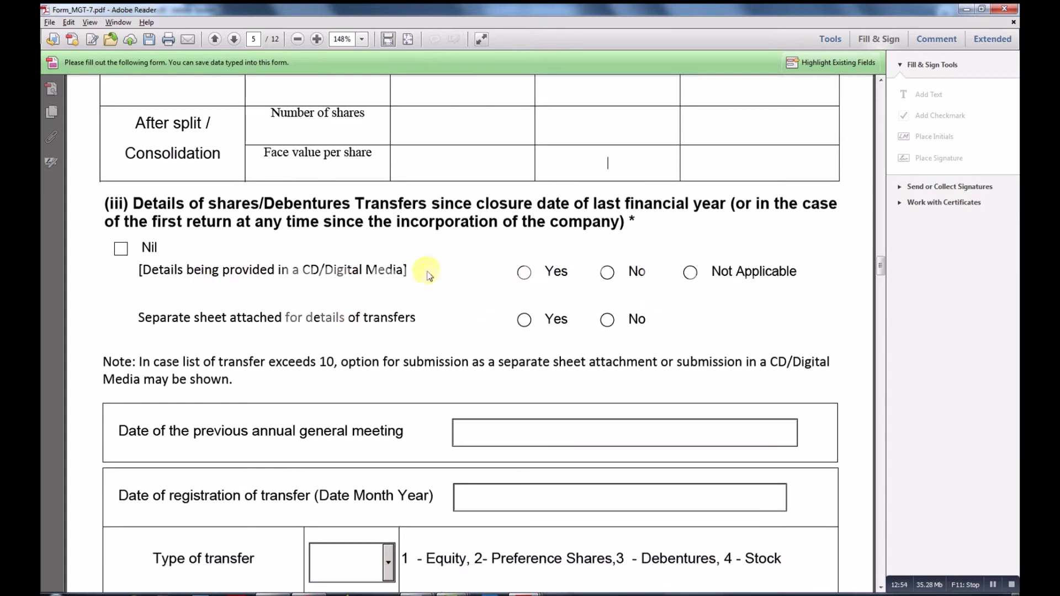
pyautogui.scroll(-2, 319, 246)
pyautogui.click(120, 193)
# Step: Examine the transfer section's previous annual general meeting date, registration of transfer date and type of transfer fields
pyautogui.scroll(-2, 359, 270)
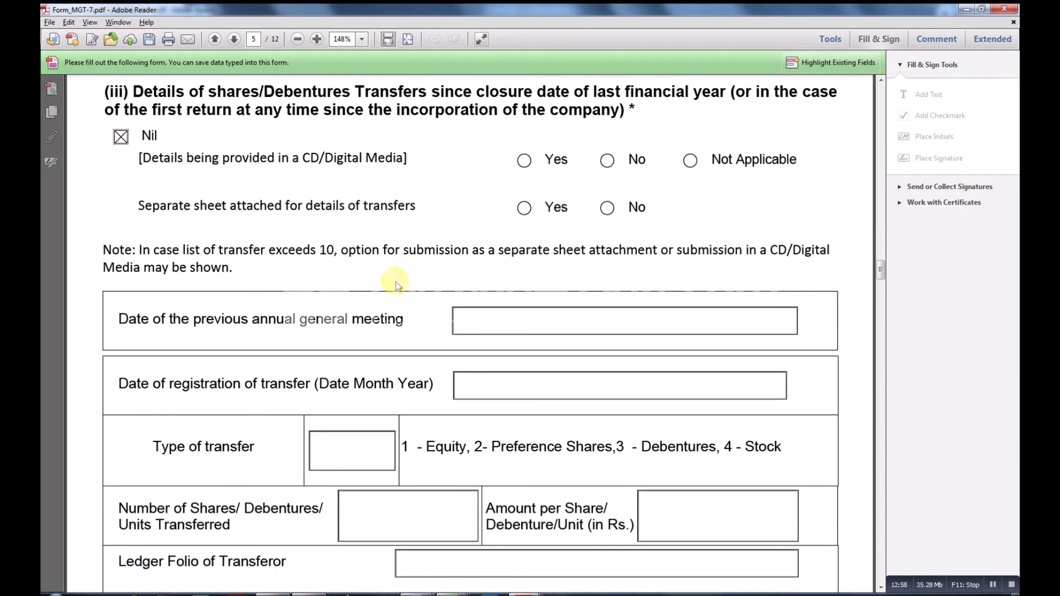
pyautogui.scroll(-2, 406, 282)
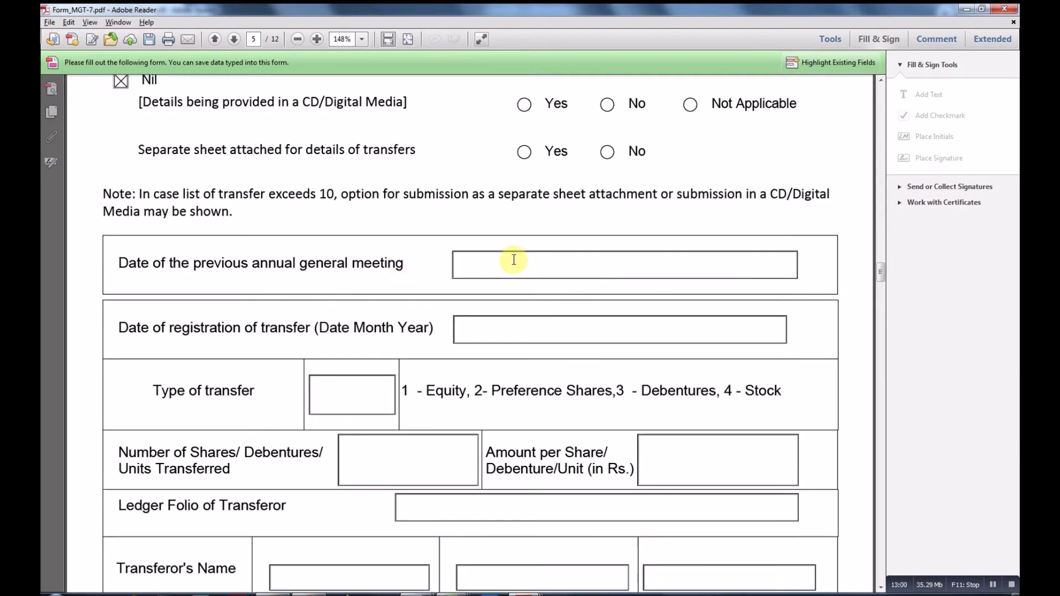
pyautogui.scroll(-1, 502, 260)
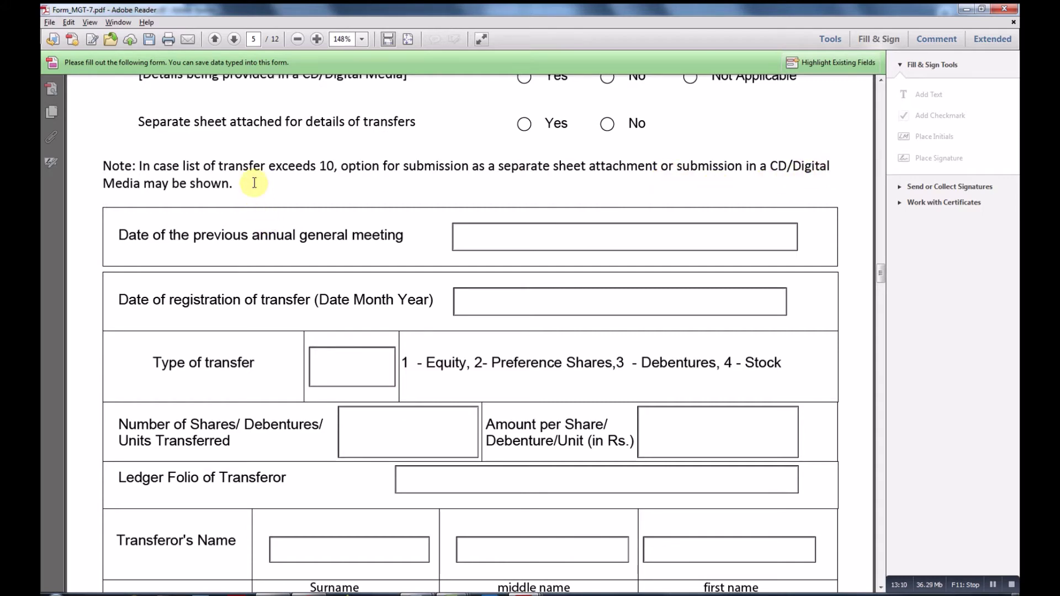
pyautogui.scroll(-1, 254, 183)
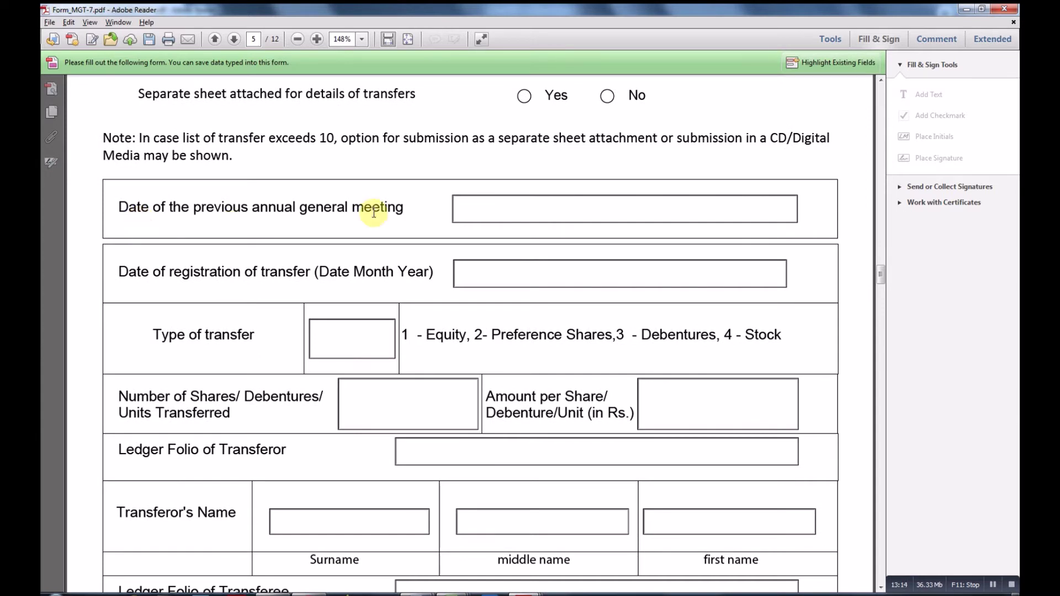
pyautogui.click(519, 207)
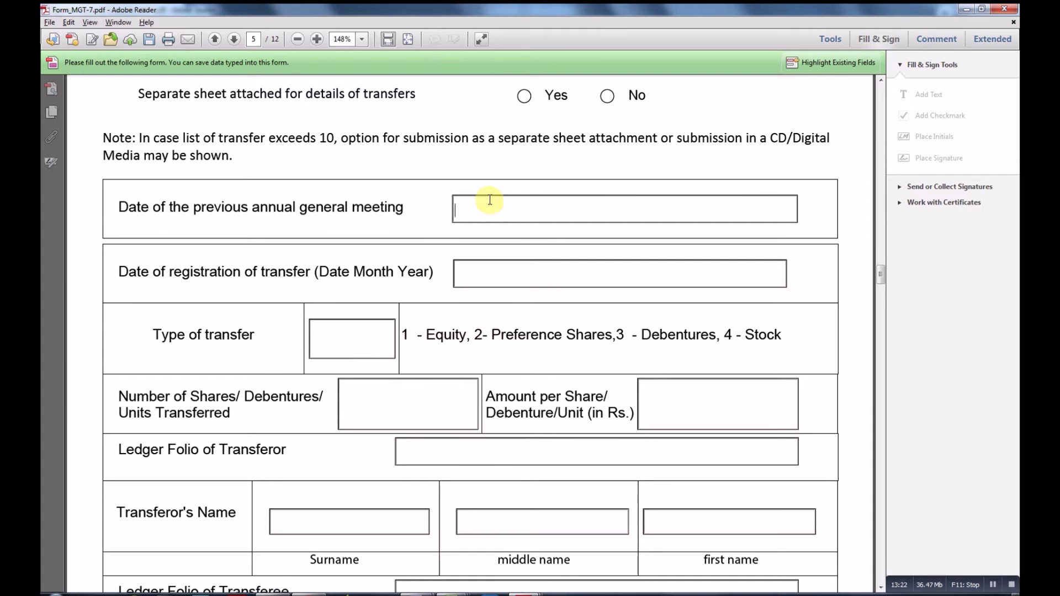
pyautogui.scroll(-2, 494, 207)
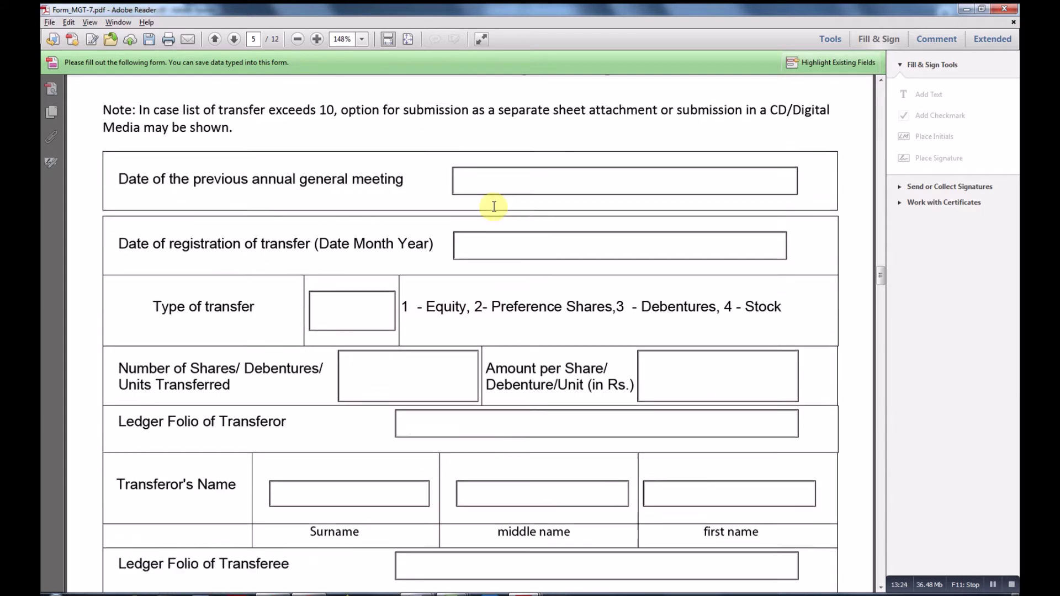
pyautogui.click(490, 217)
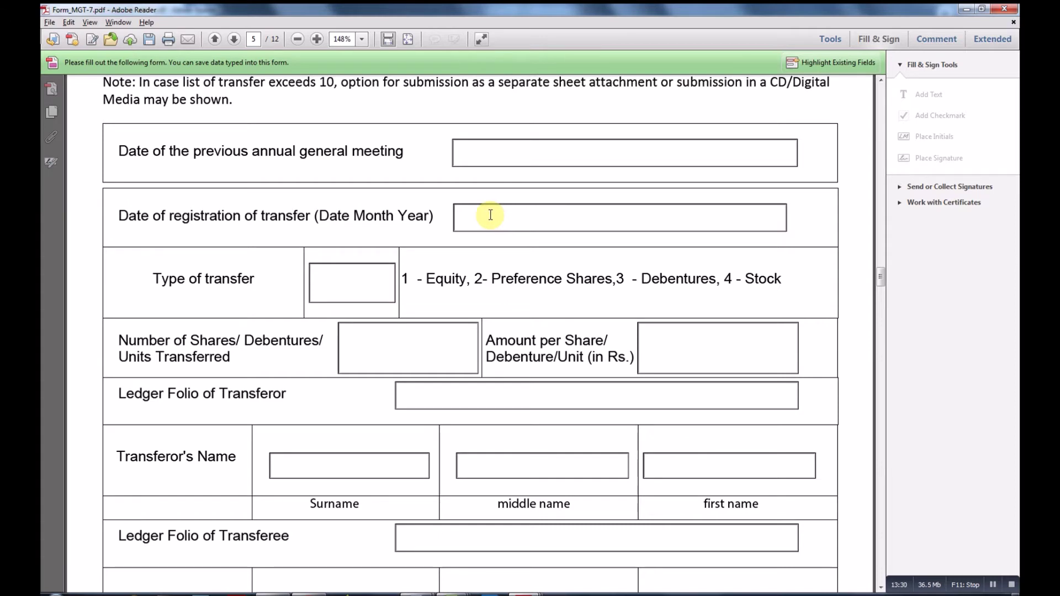
pyautogui.scroll(-1, 490, 215)
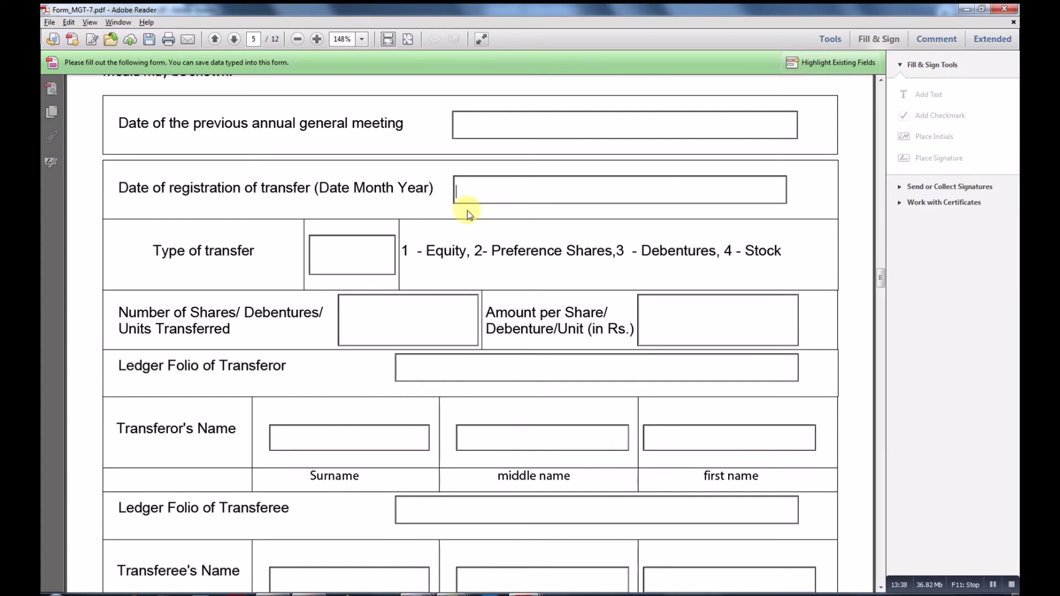
pyautogui.click(336, 266)
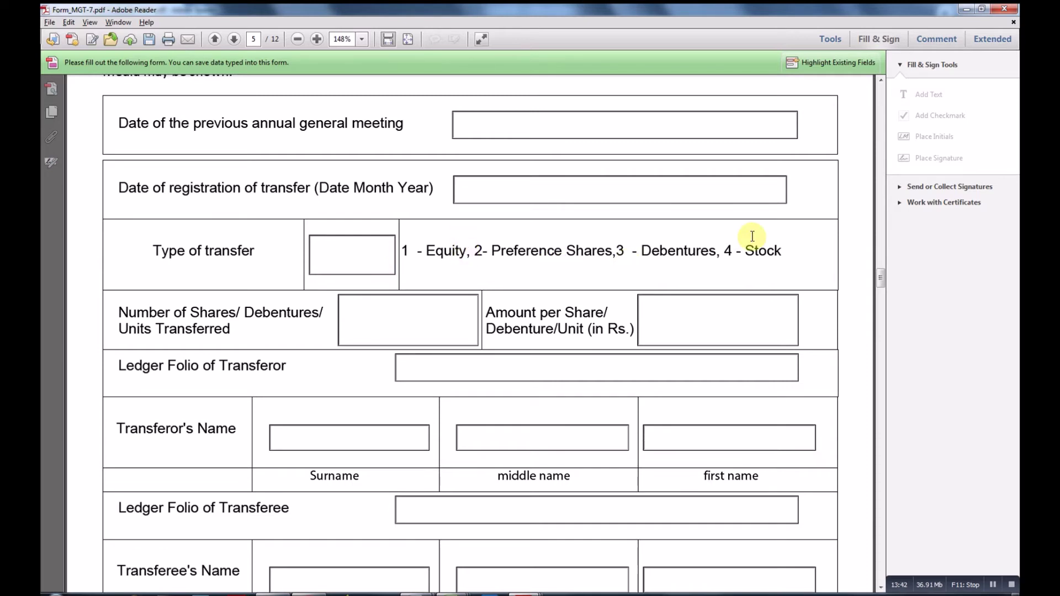
# Step: Examine the units transferred, amount per unit, and ledger folio and name fields of transferor and transferee, including the second transfer record
pyautogui.scroll(-1, 357, 243)
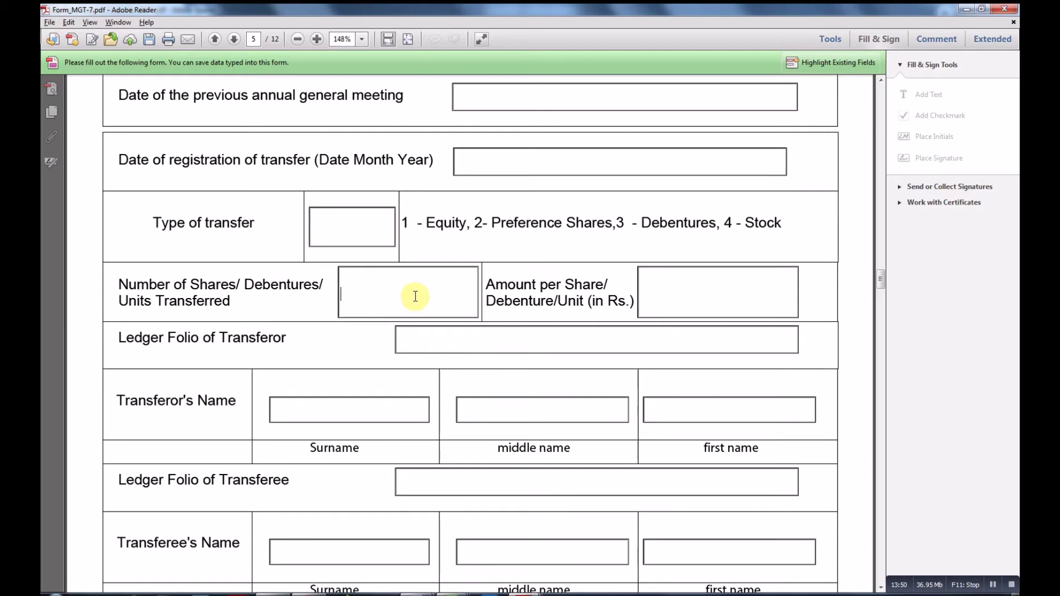
pyautogui.click(697, 279)
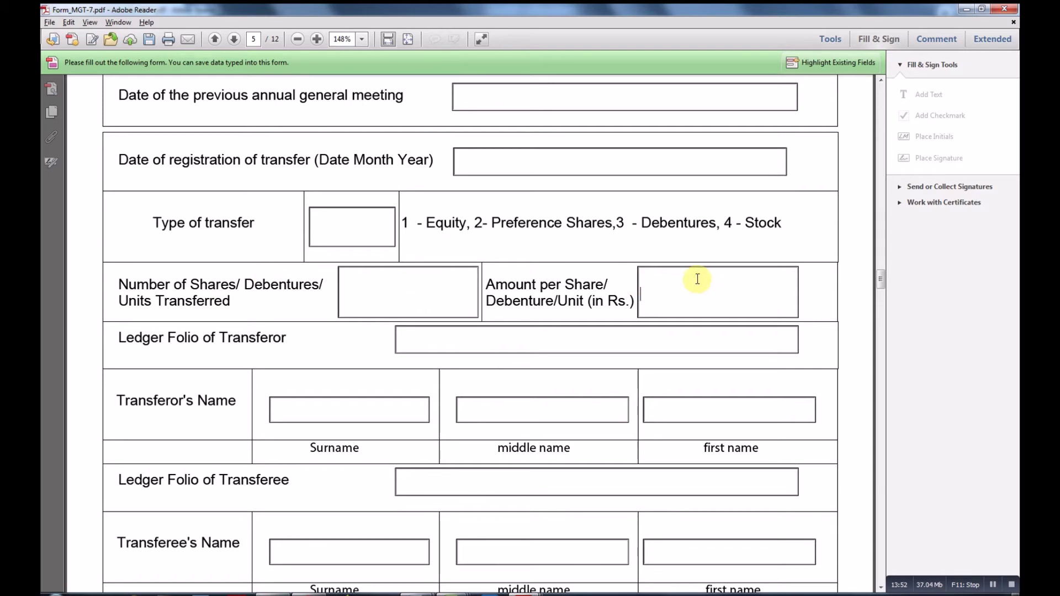
pyautogui.scroll(-2, 697, 278)
pyautogui.moveTo(293, 286); pyautogui.dragTo(168, 285)
pyautogui.click(378, 297)
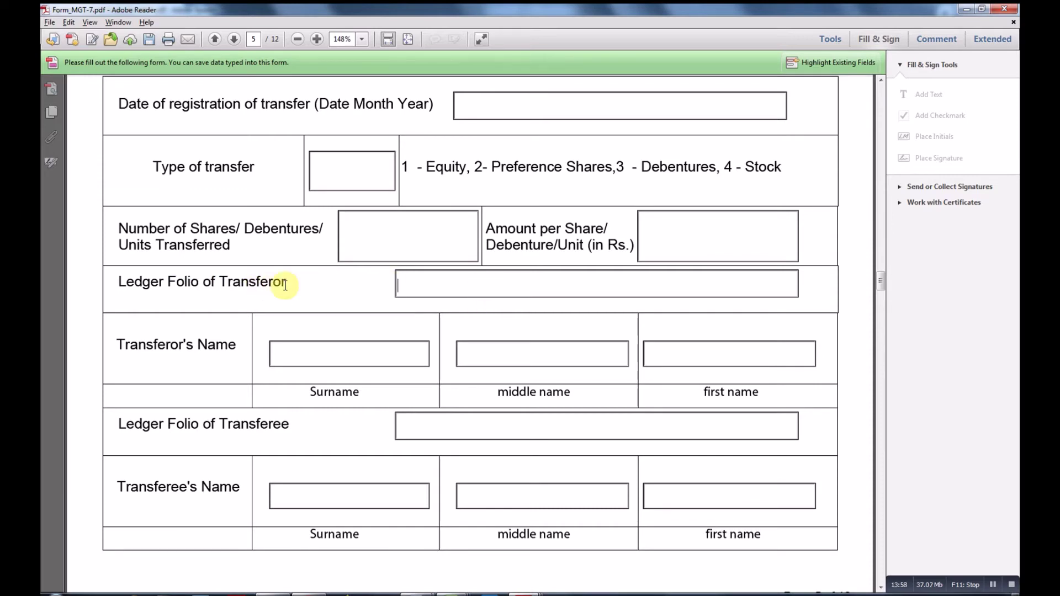
pyautogui.scroll(-2, 283, 284)
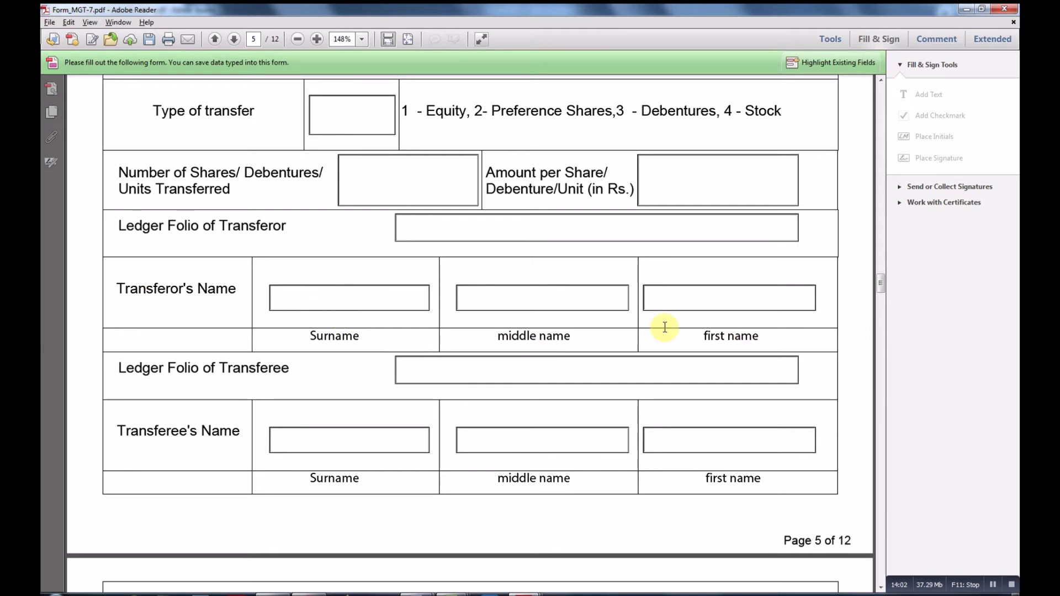
pyautogui.scroll(-1, 466, 303)
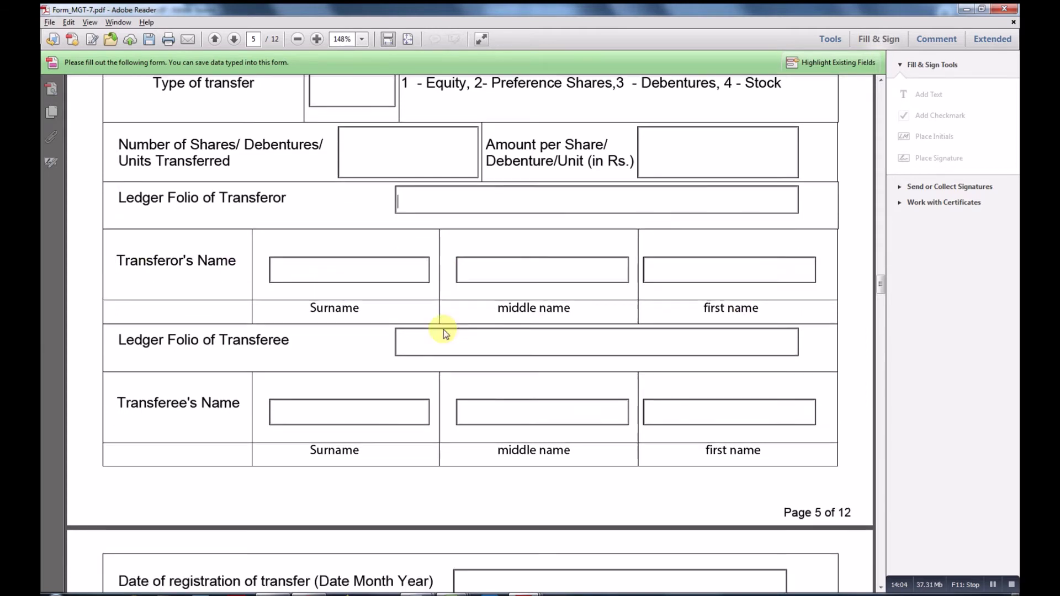
pyautogui.scroll(-1, 441, 403)
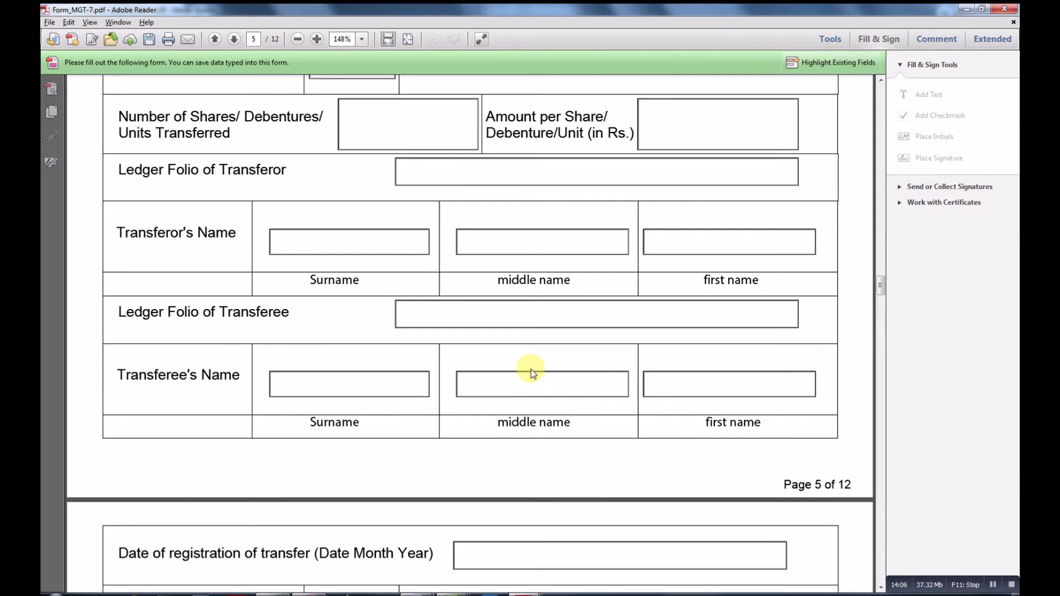
pyautogui.scroll(-15, 544, 397)
pyautogui.scroll(8, 544, 395)
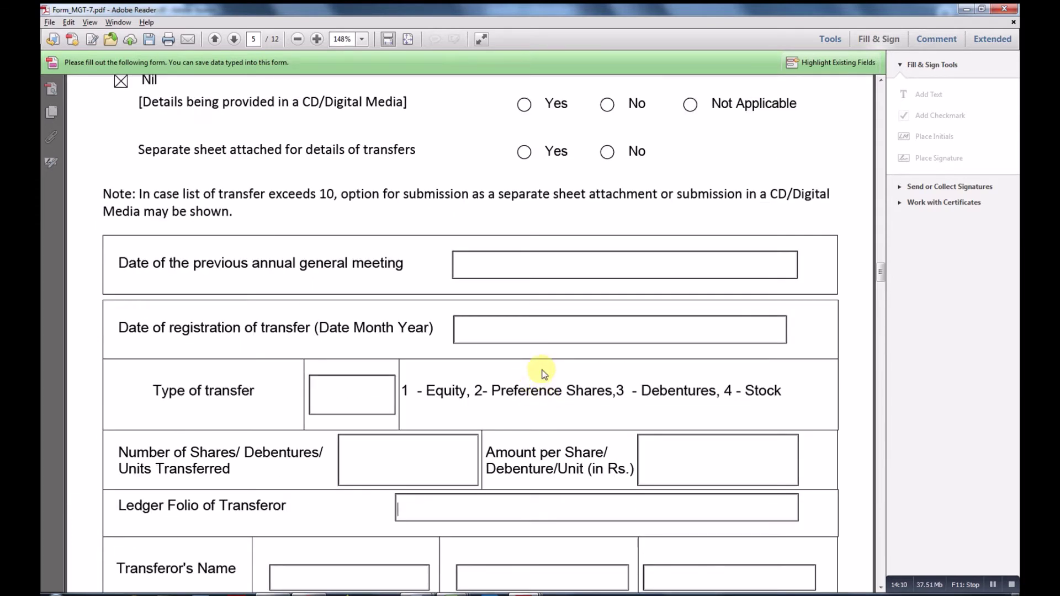
pyautogui.scroll(-17, 544, 374)
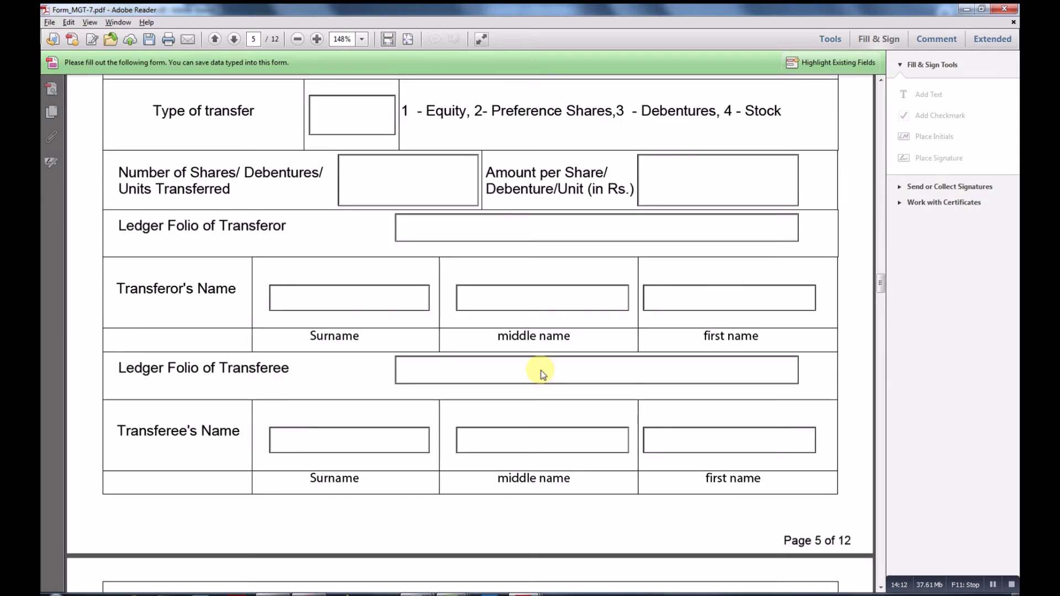
pyautogui.scroll(-10, 542, 375)
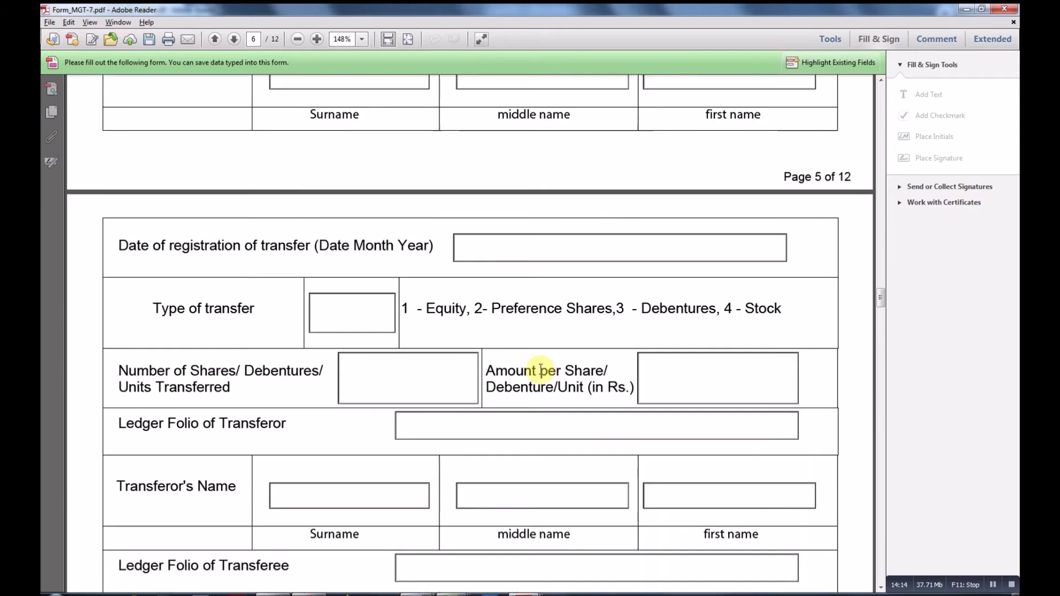
pyautogui.scroll(-16, 540, 369)
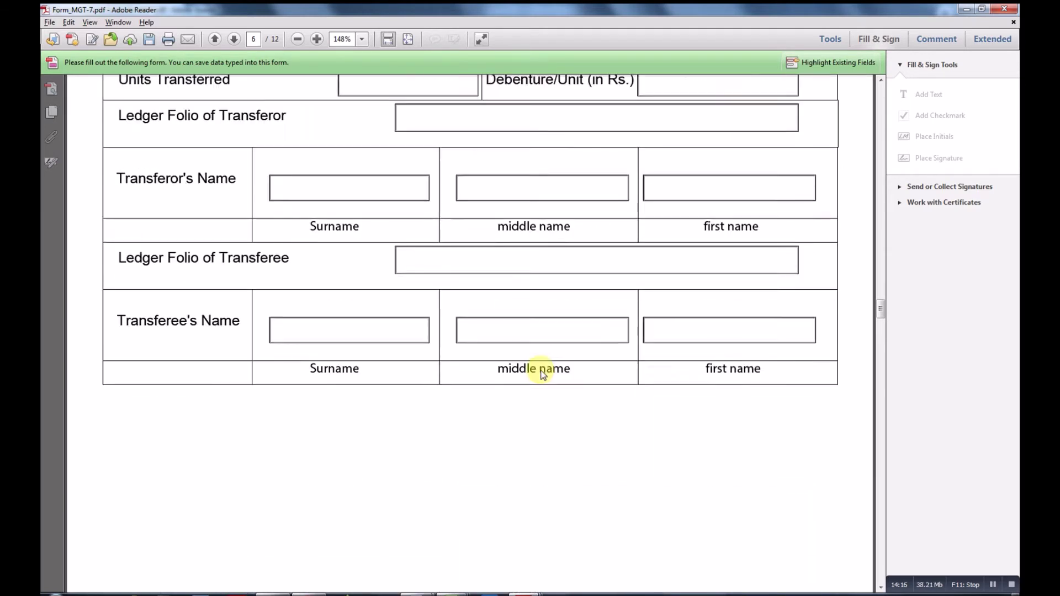
# Step: Examine the indebtedness table covering debentures, secured loans, unsecured loans and deposits outstanding at the end of the financial year
pyautogui.scroll(-9, 541, 371)
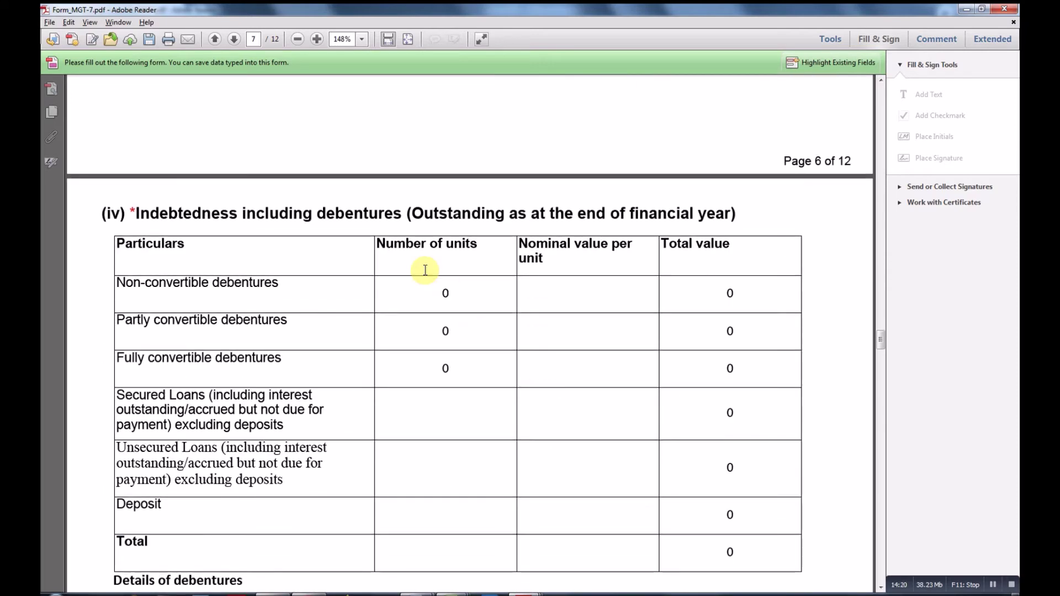
pyautogui.scroll(-1, 403, 221)
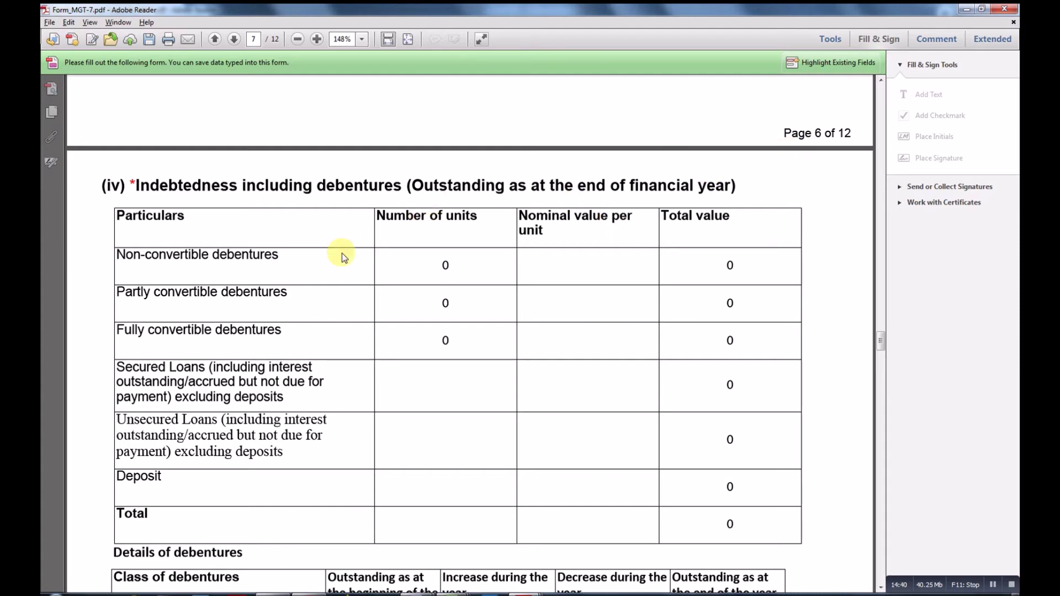
pyautogui.scroll(-1, 271, 288)
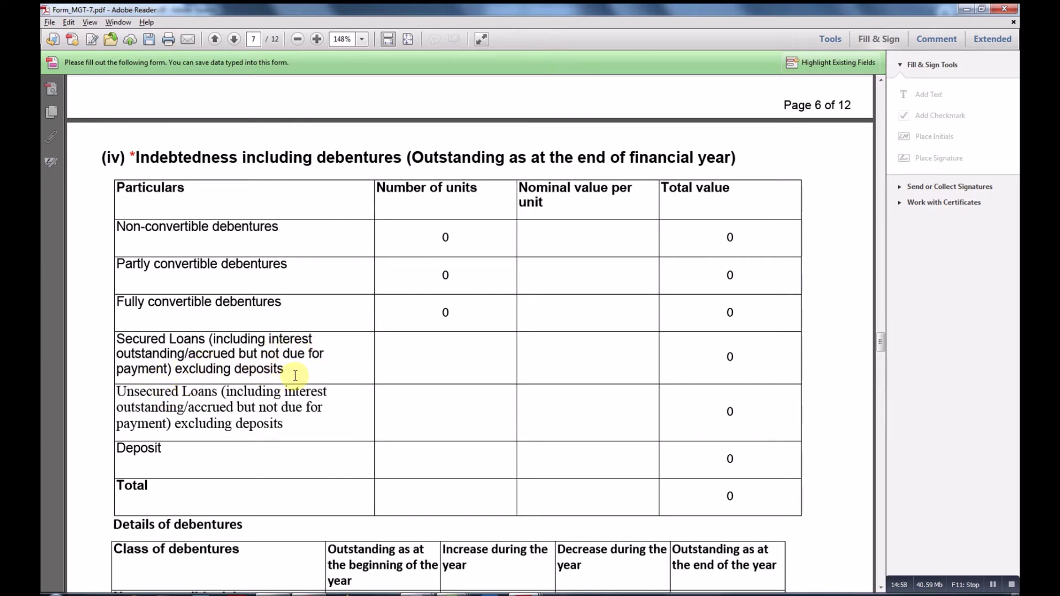
pyautogui.keyDown('shift'); pyautogui.click(257, 359); pyautogui.keyUp('shift')
pyautogui.click(392, 360)
pyautogui.scroll(-1, 464, 333)
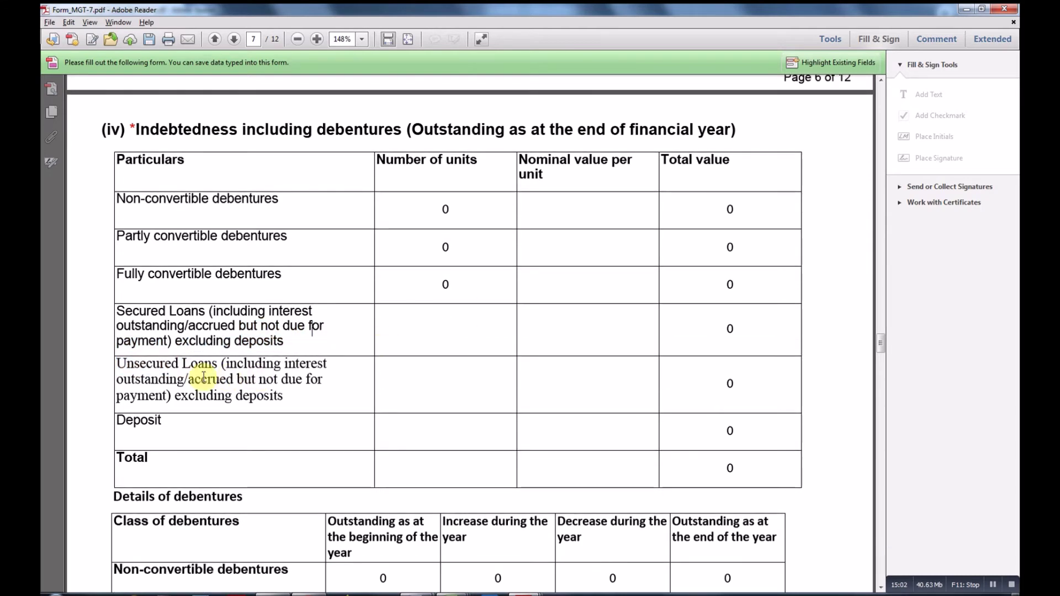
pyautogui.click(666, 180)
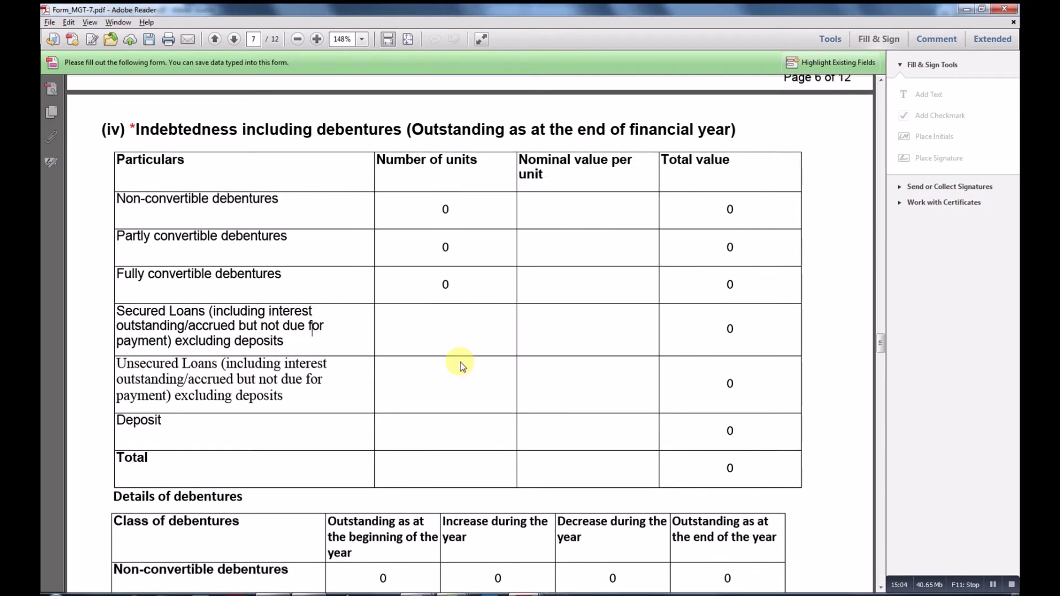
pyautogui.scroll(-2, 387, 387)
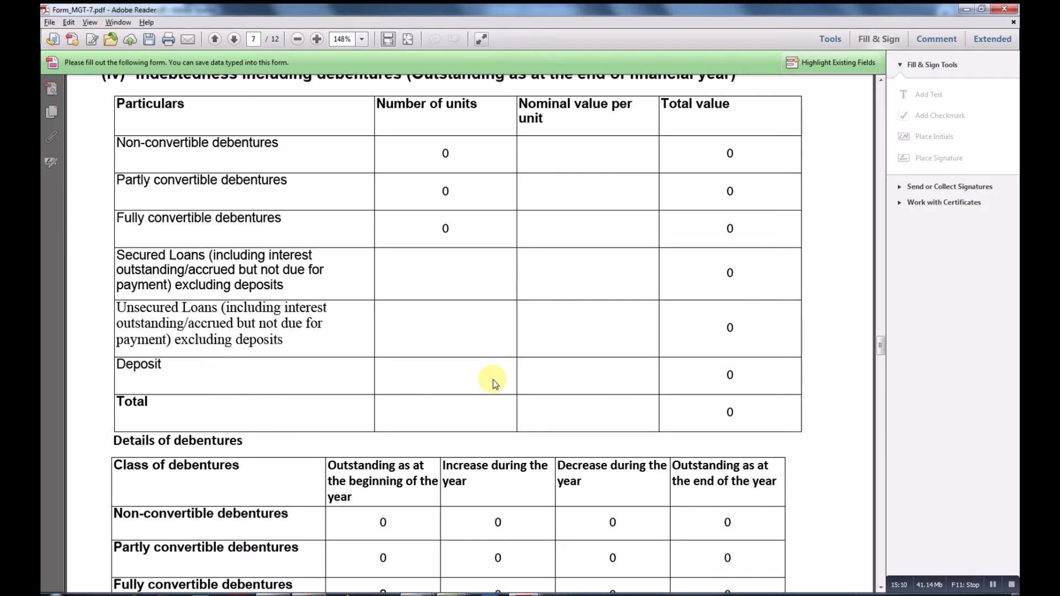
# Step: Examine the debenture details from beginning to end of the year and the section on securities other than shares and debentures
pyautogui.scroll(-7, 421, 383)
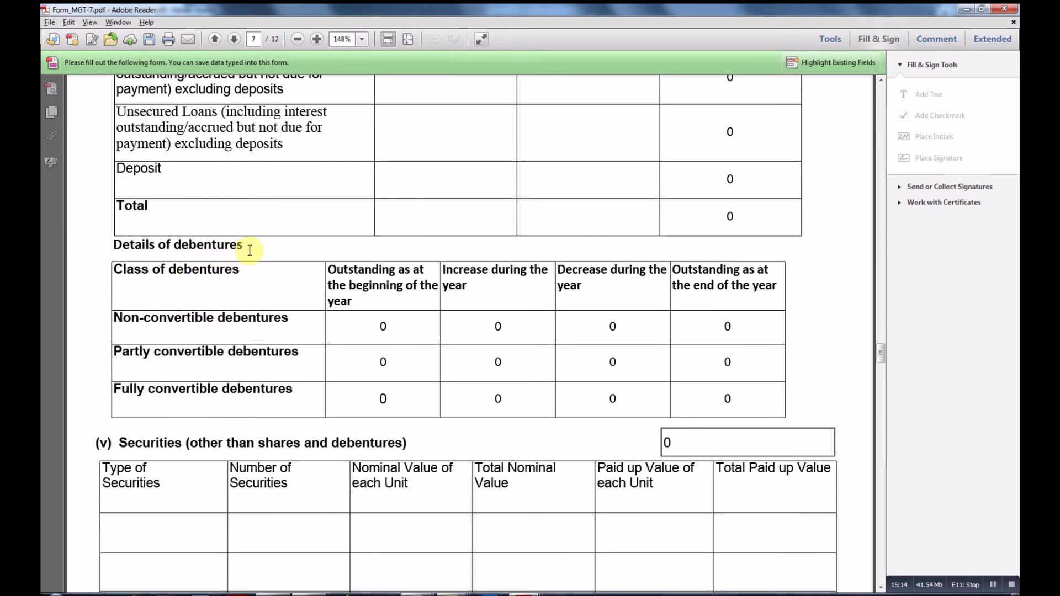
pyautogui.scroll(-1, 158, 259)
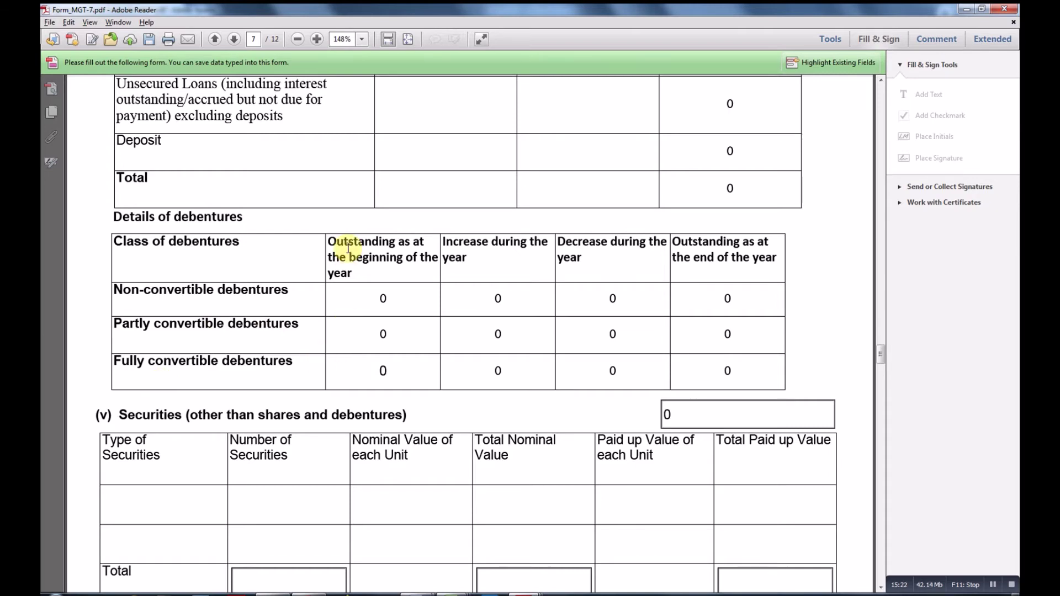
pyautogui.click(391, 297)
pyautogui.click(491, 299)
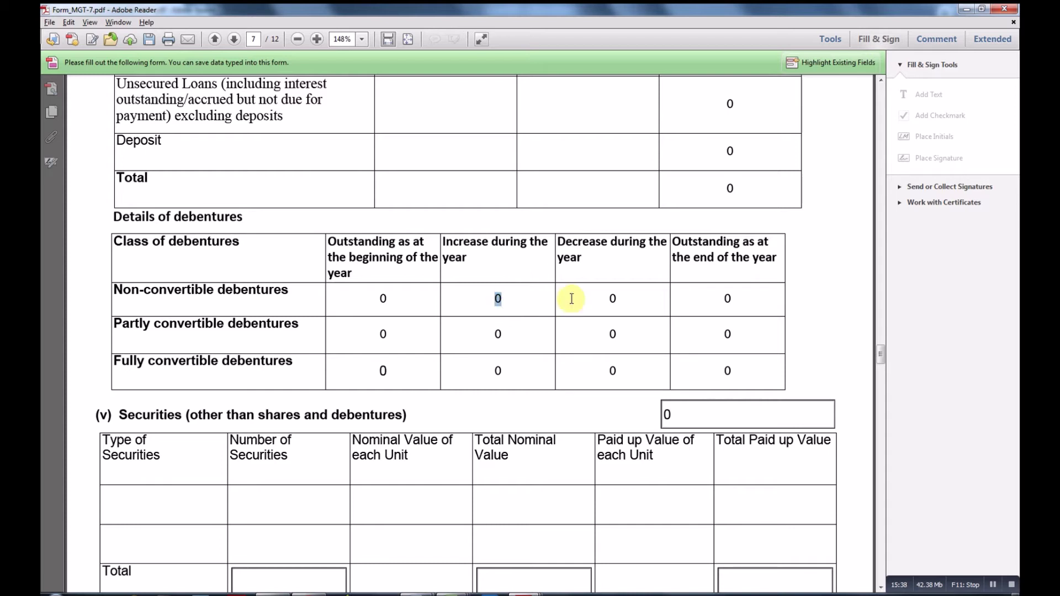
pyautogui.click(621, 299)
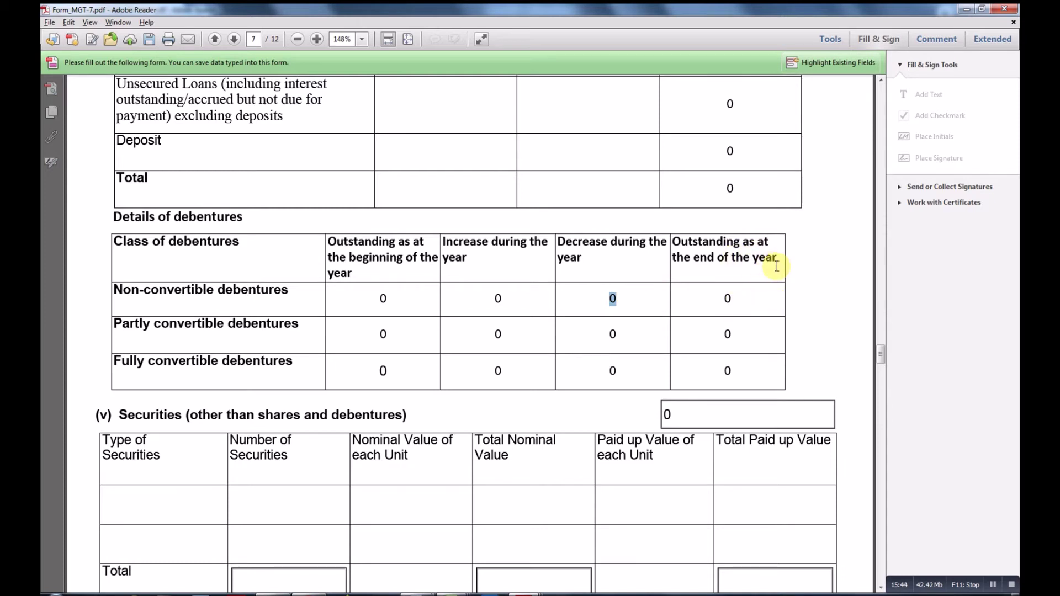
pyautogui.click(713, 298)
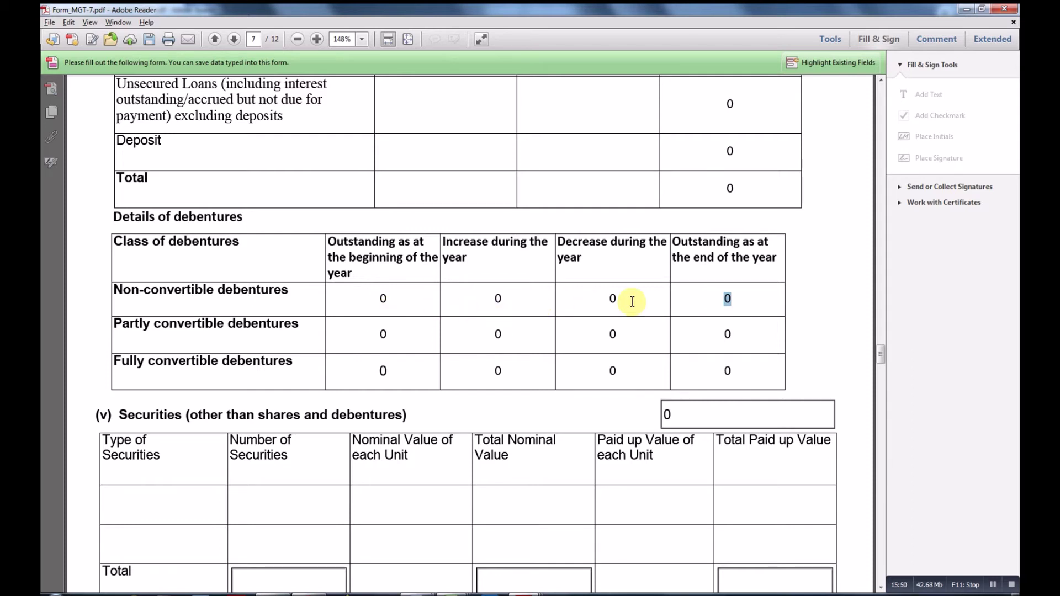
pyautogui.scroll(-2, 743, 298)
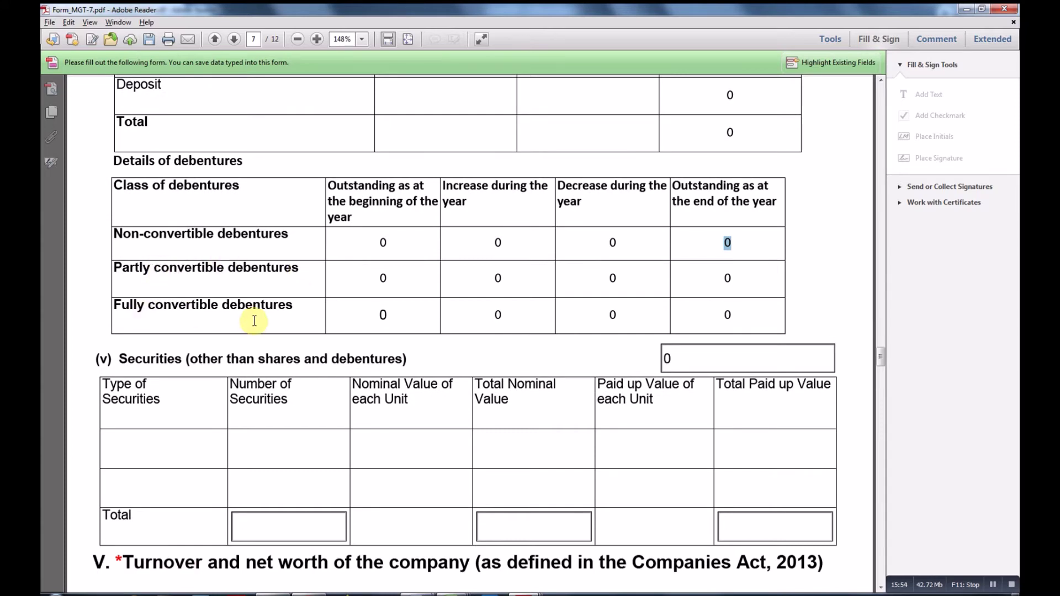
pyautogui.scroll(-6, 453, 311)
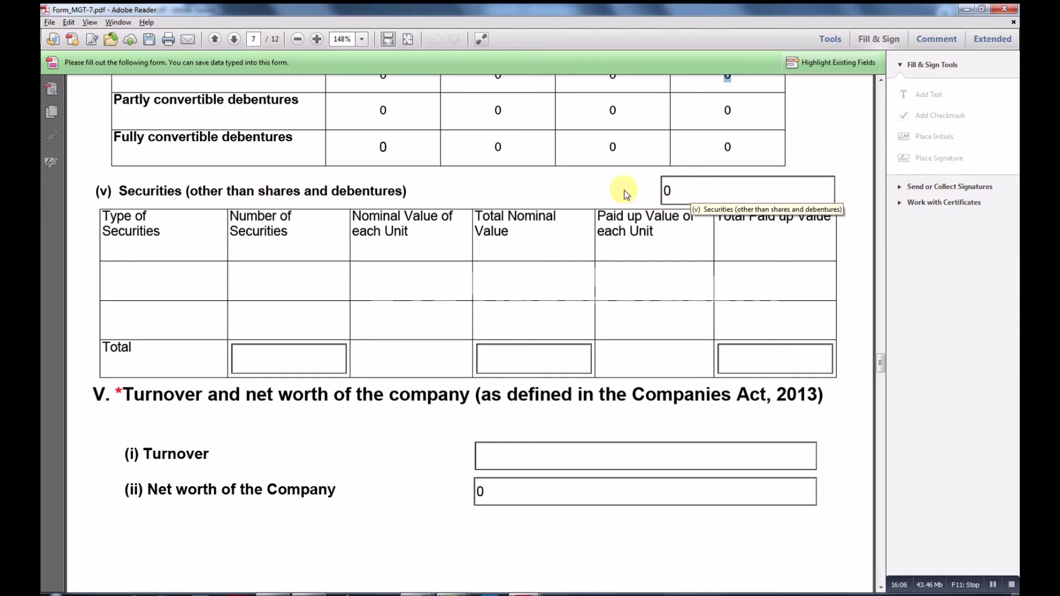
# Step: Go through the type, number, total nominal value and paid up value cells of the securities (other than shares and debentures) table
pyautogui.click(149, 286)
pyautogui.click(150, 313)
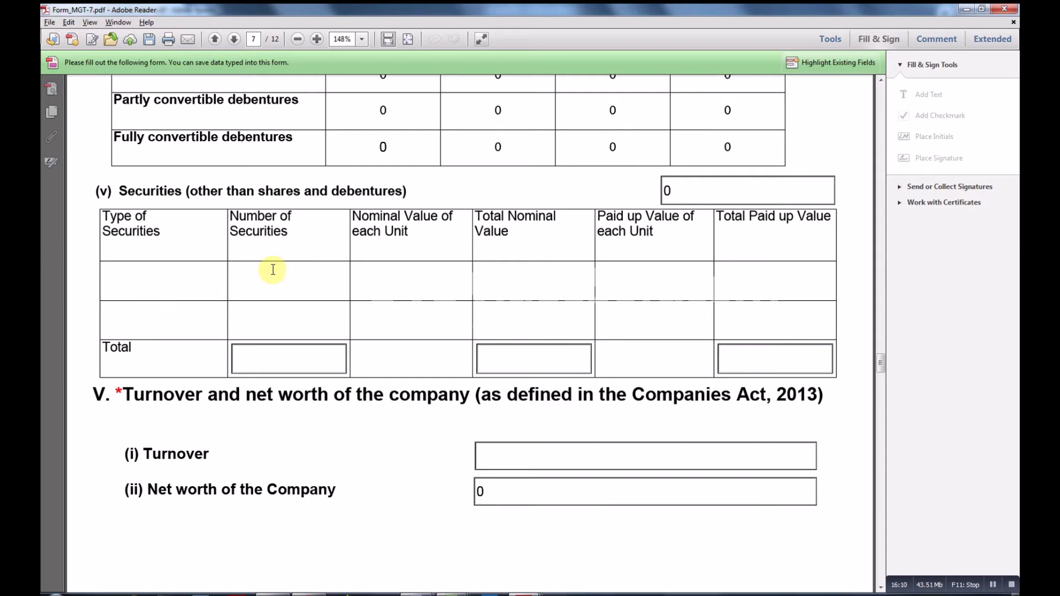
pyautogui.click(277, 313)
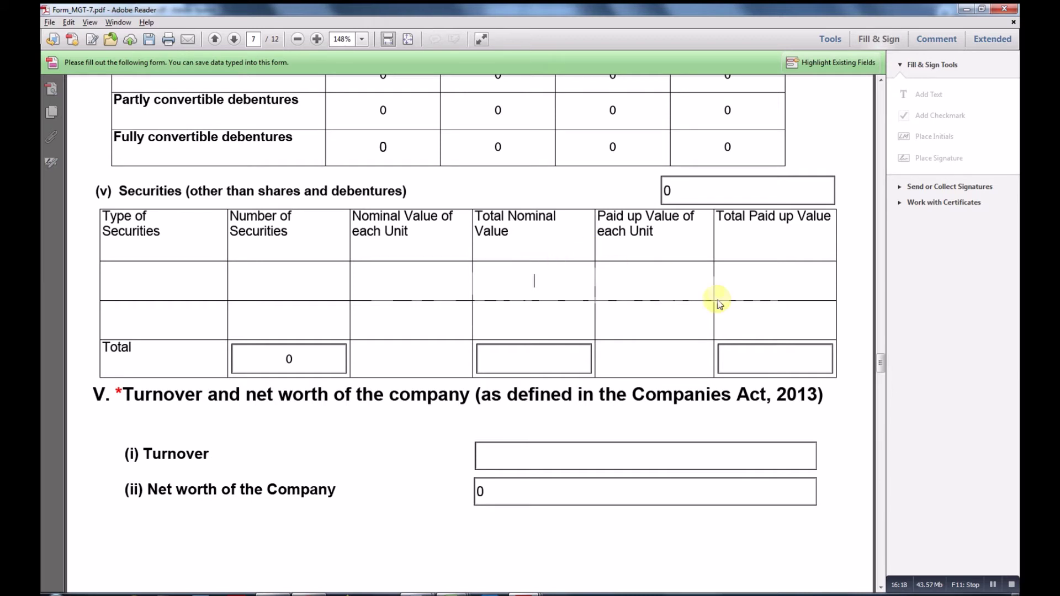
pyautogui.click(775, 291)
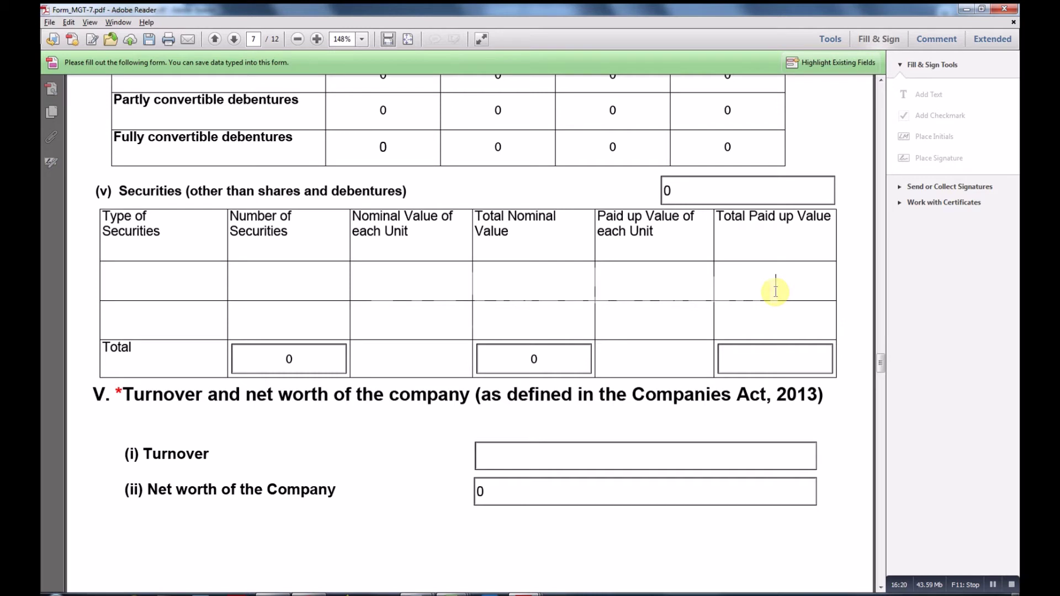
pyautogui.click(651, 286)
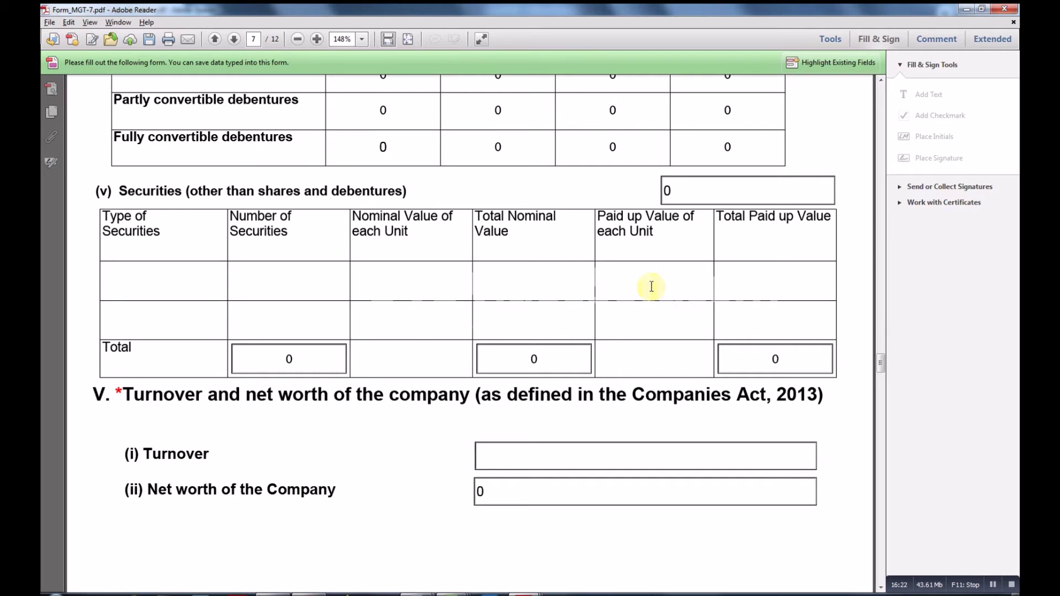
pyautogui.click(766, 288)
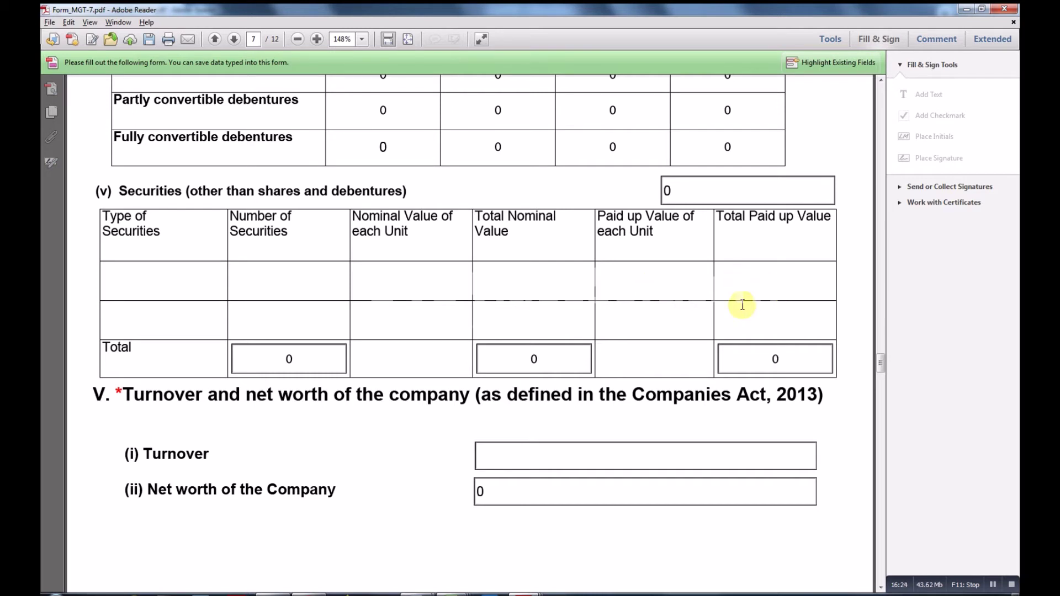
# Step: Examine the turnover and net worth of the company fields in section V
pyautogui.scroll(-3, 415, 331)
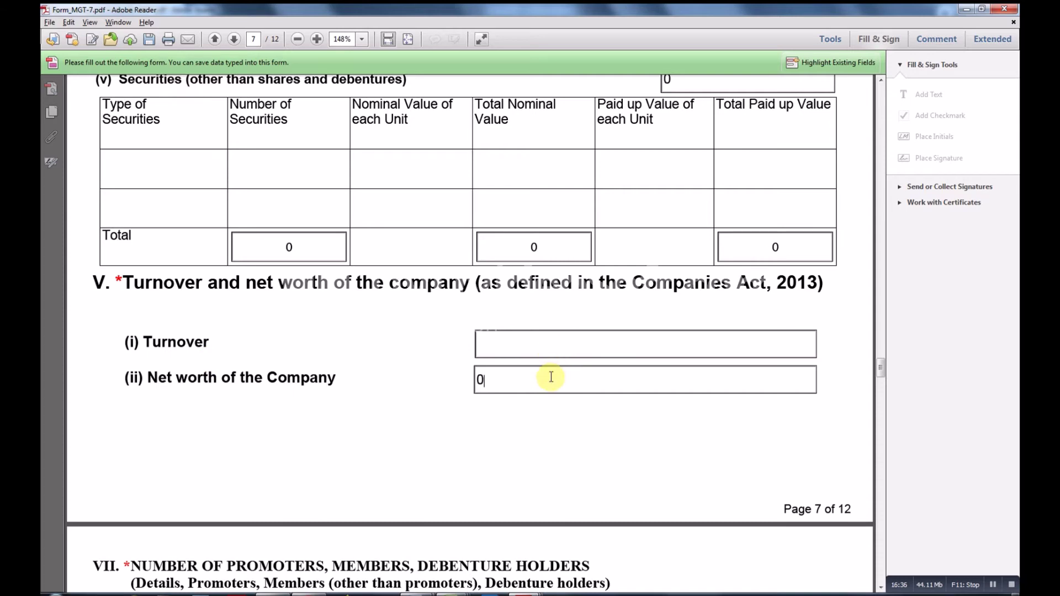
pyautogui.scroll(-1, 577, 382)
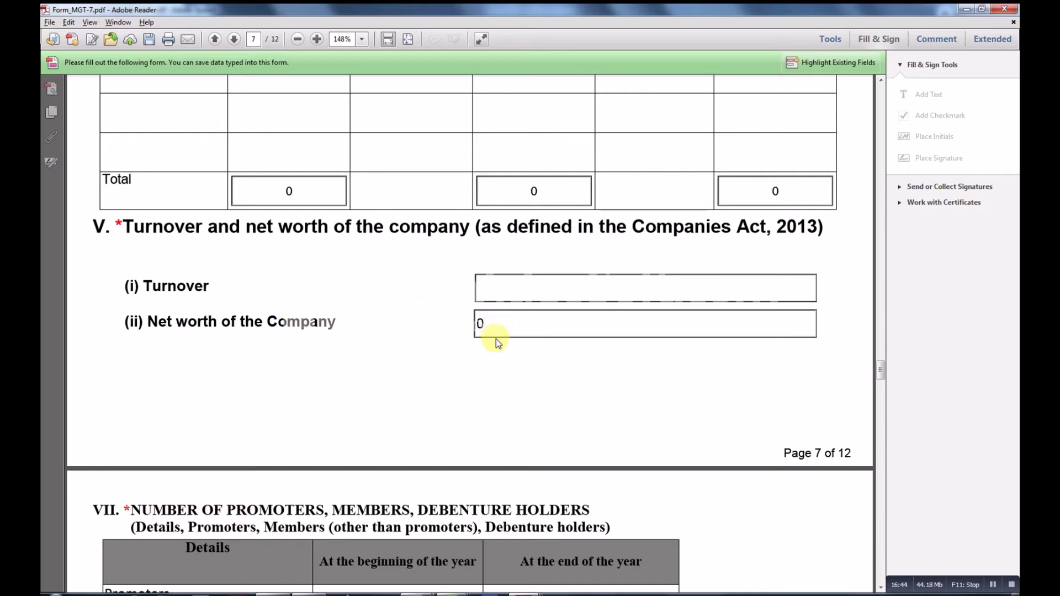
pyautogui.scroll(-6, 496, 339)
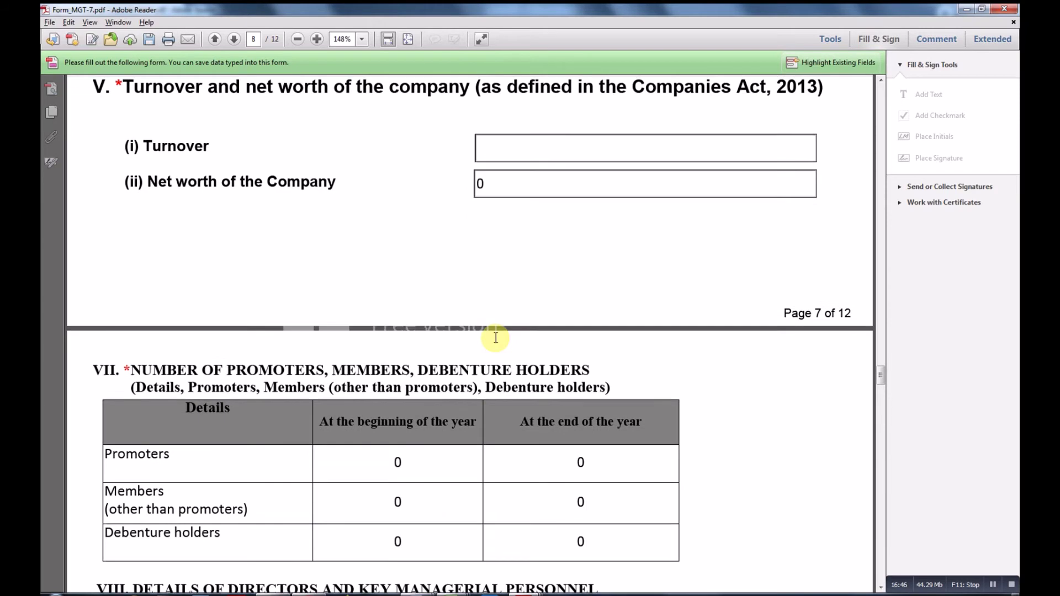
# Step: Examine the number of promoters, members and debenture holders table in section VII and dismiss the Windows color scheme prompt
pyautogui.scroll(-3, 496, 338)
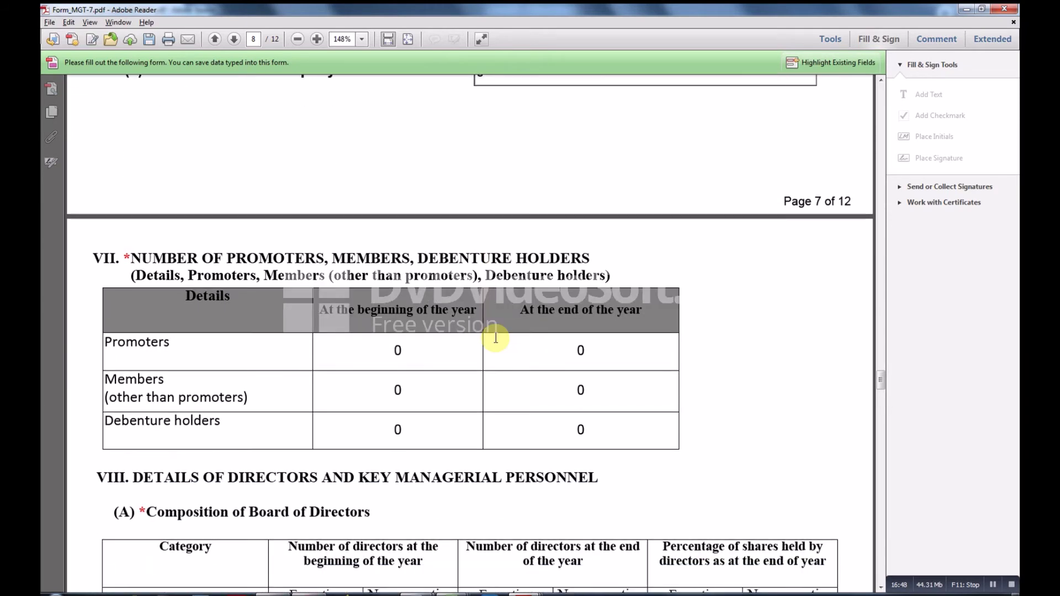
pyautogui.scroll(-1, 495, 337)
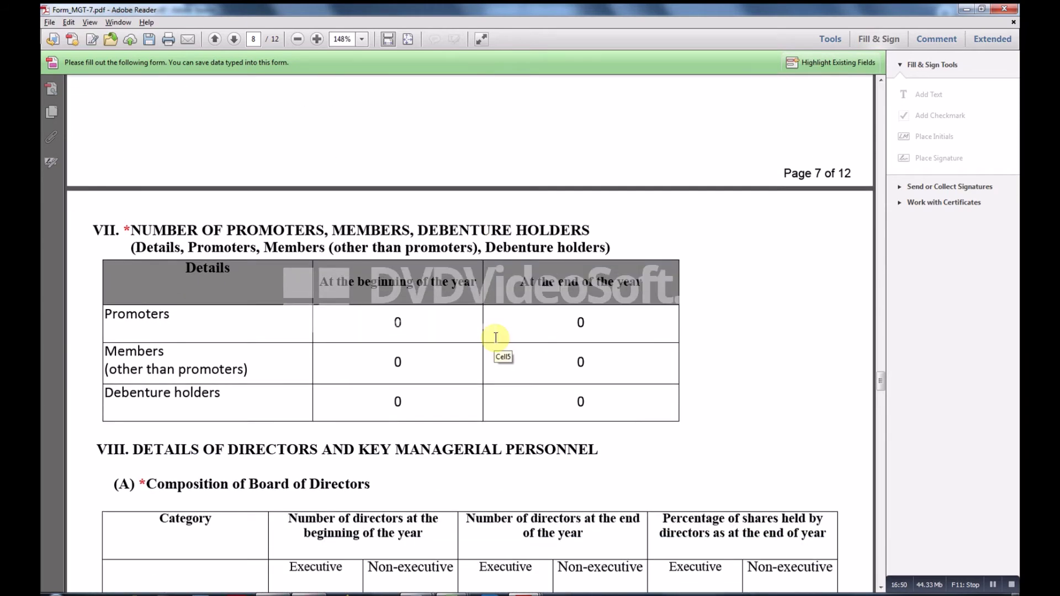
pyautogui.scroll(-1, 495, 338)
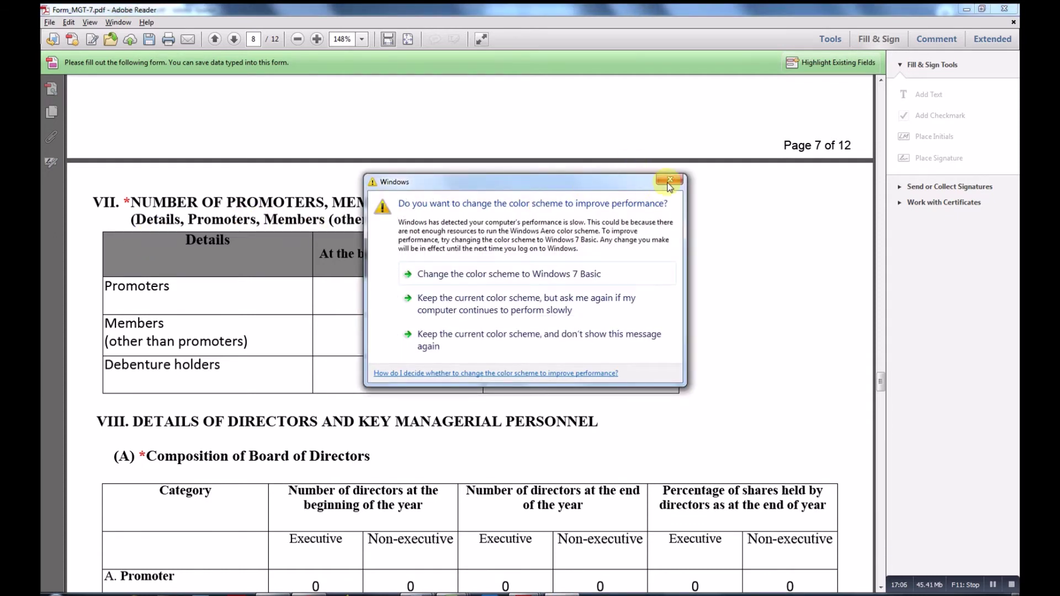
pyautogui.click(663, 182)
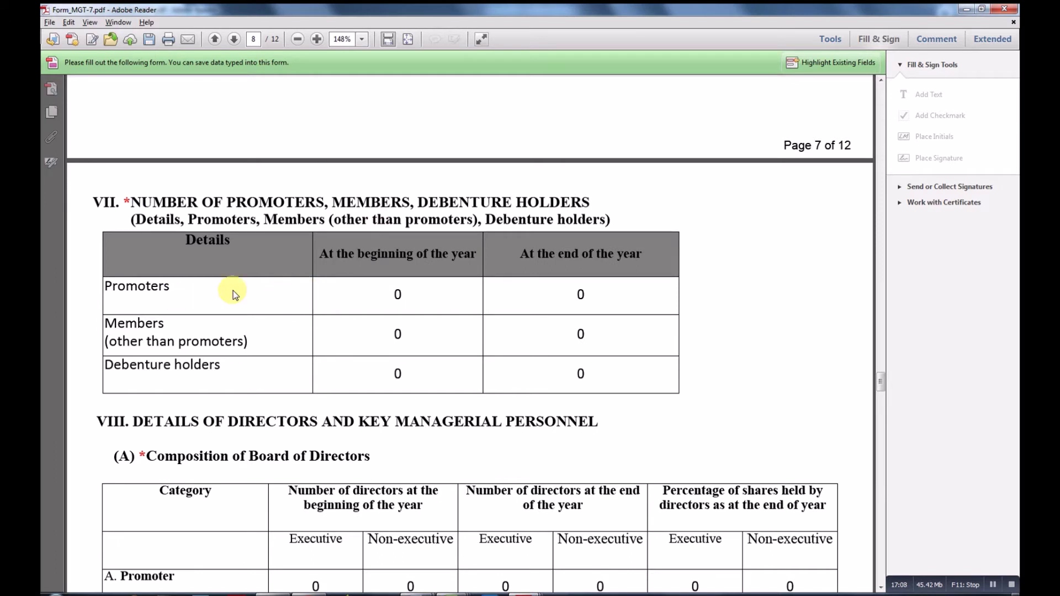
# Step: Go through the beginning and end of year cells for promoters and members other than promoters, dismissing the zero-value warnings
pyautogui.click(381, 293)
pyautogui.click(577, 297)
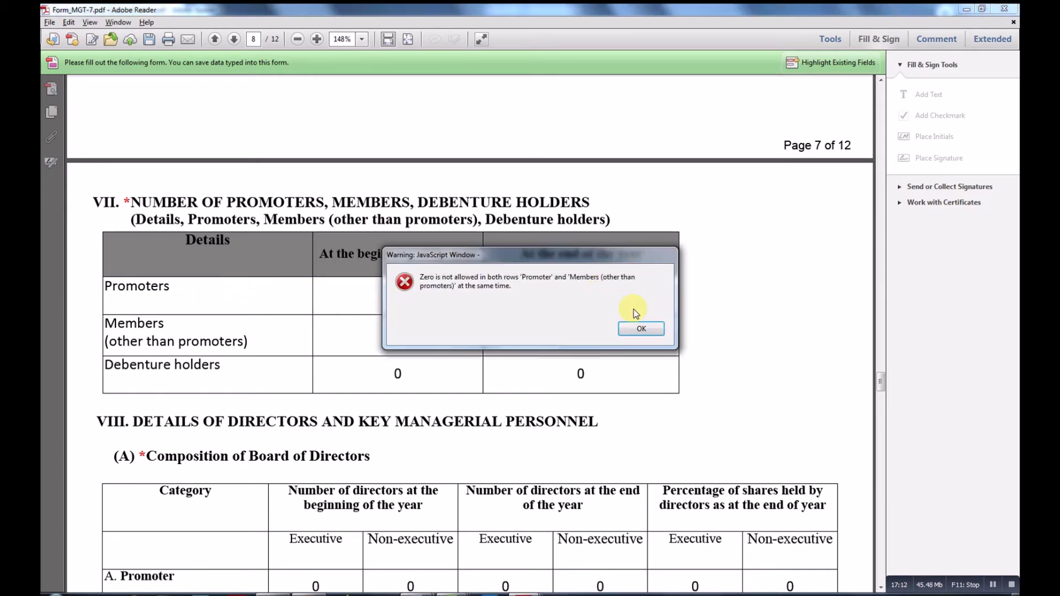
pyautogui.click(631, 329)
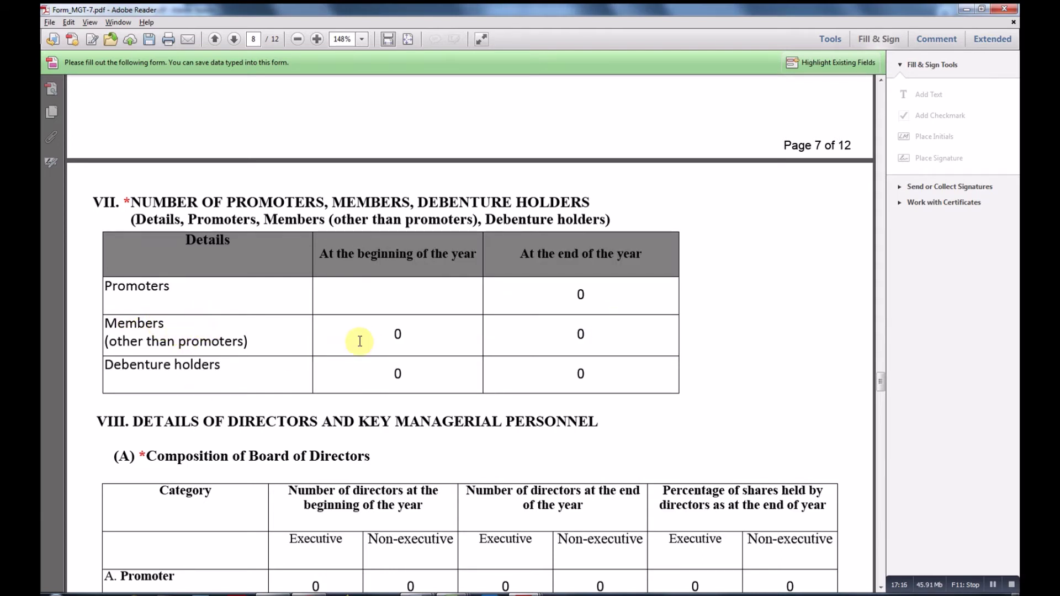
pyautogui.click(556, 334)
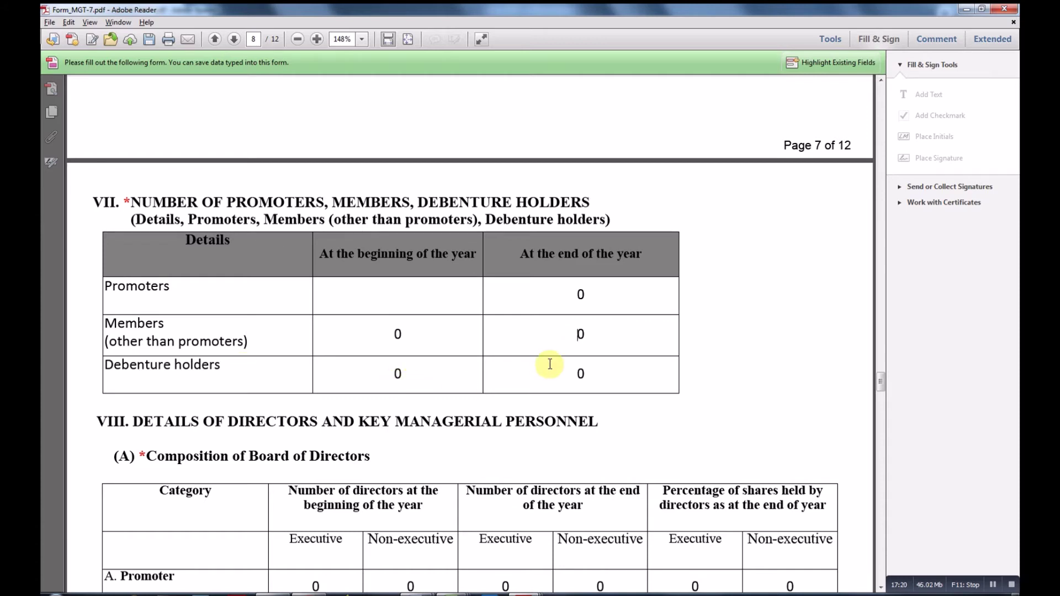
pyautogui.scroll(-2, 563, 385)
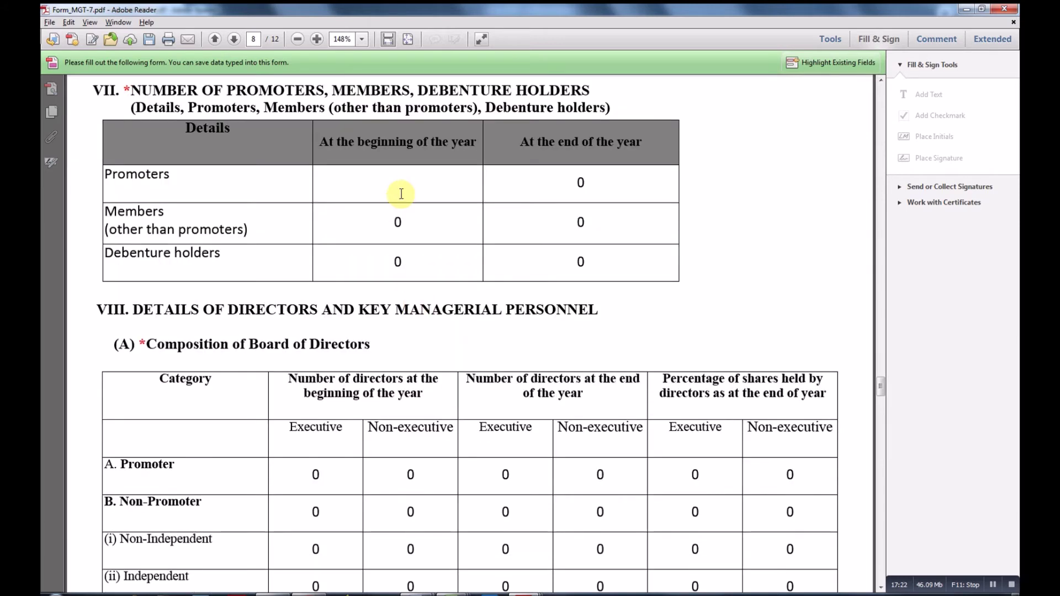
pyautogui.click(595, 343)
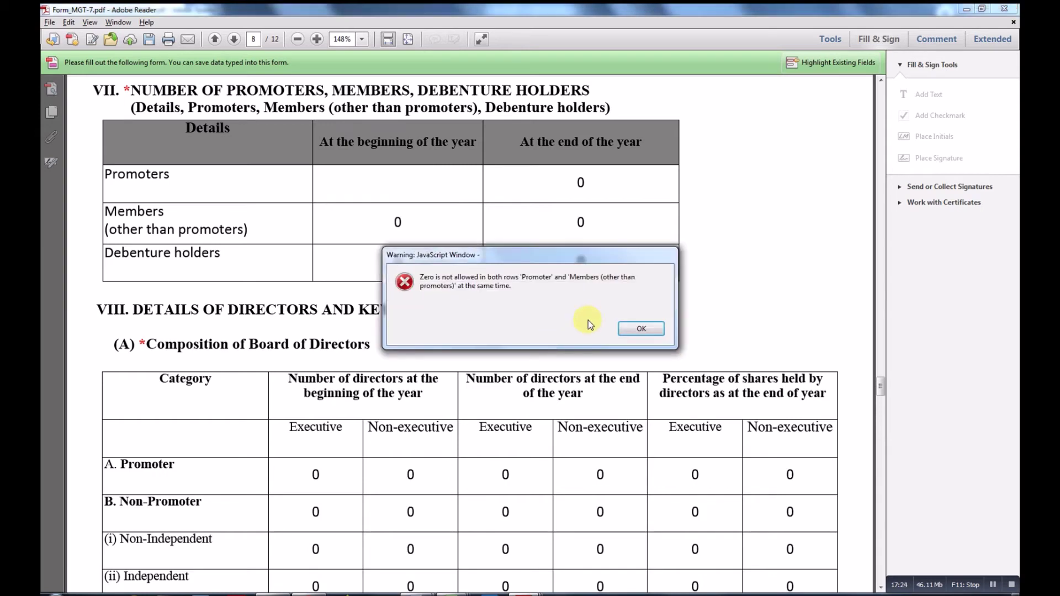
pyautogui.click(640, 329)
# Step: Examine the overall layout of the Composition of Board of Directors table in section VIII
pyautogui.scroll(-2, 403, 239)
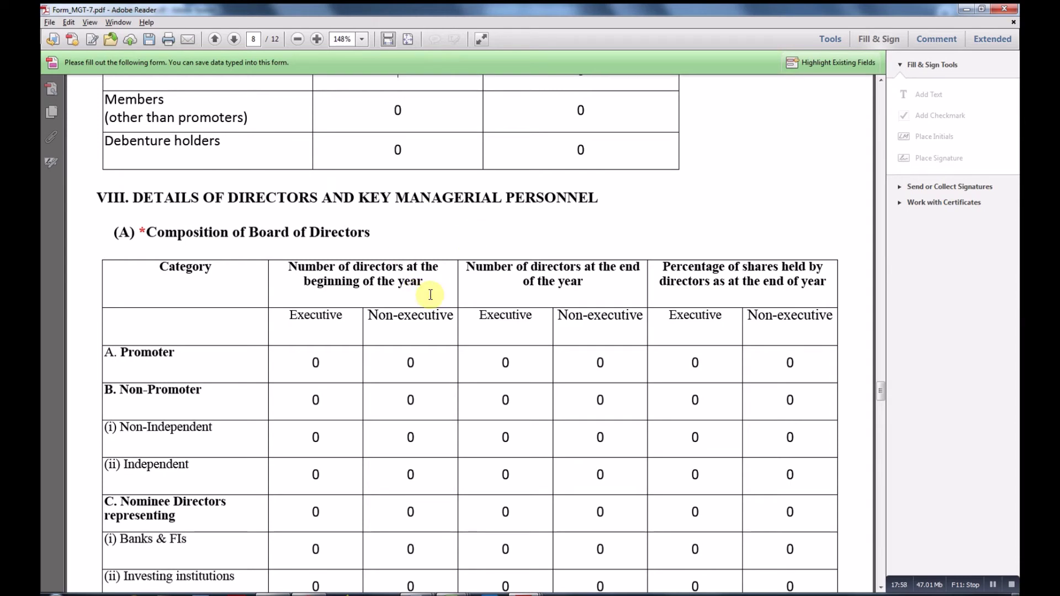
pyautogui.scroll(-9, 430, 294)
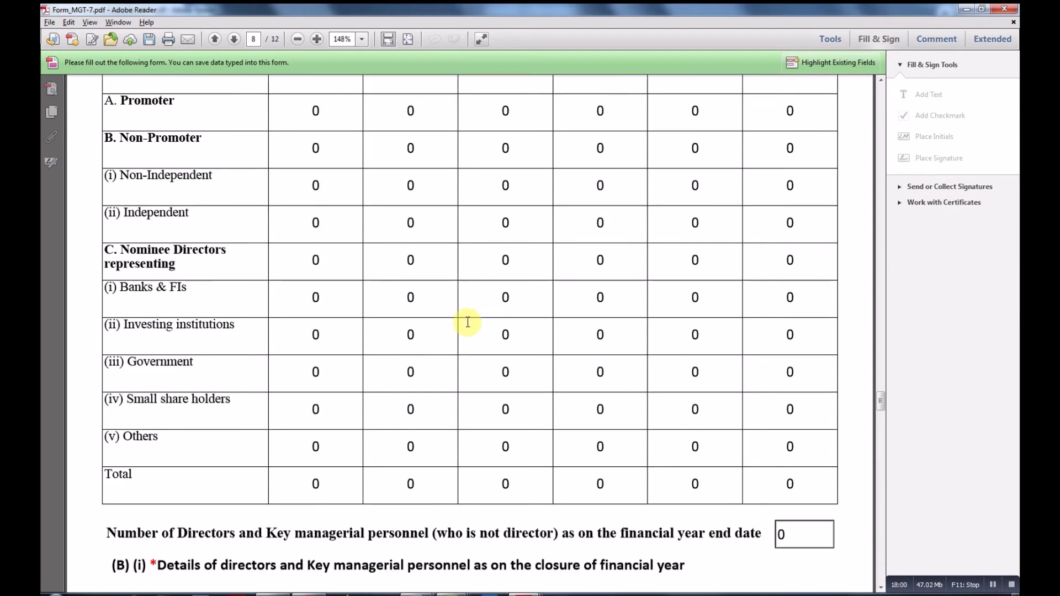
pyautogui.scroll(11, 467, 326)
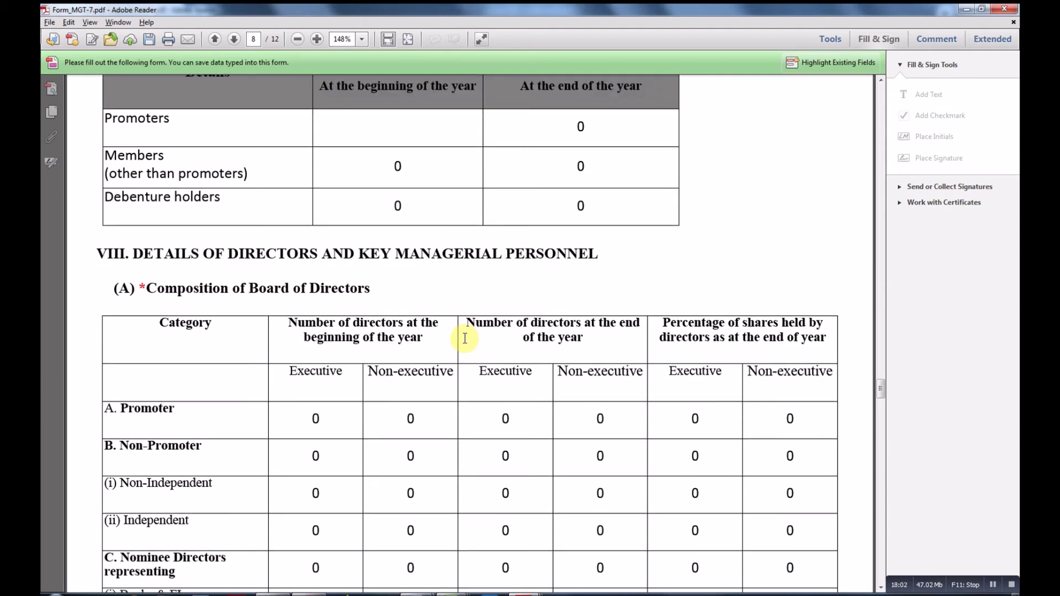
pyautogui.scroll(-2, 465, 338)
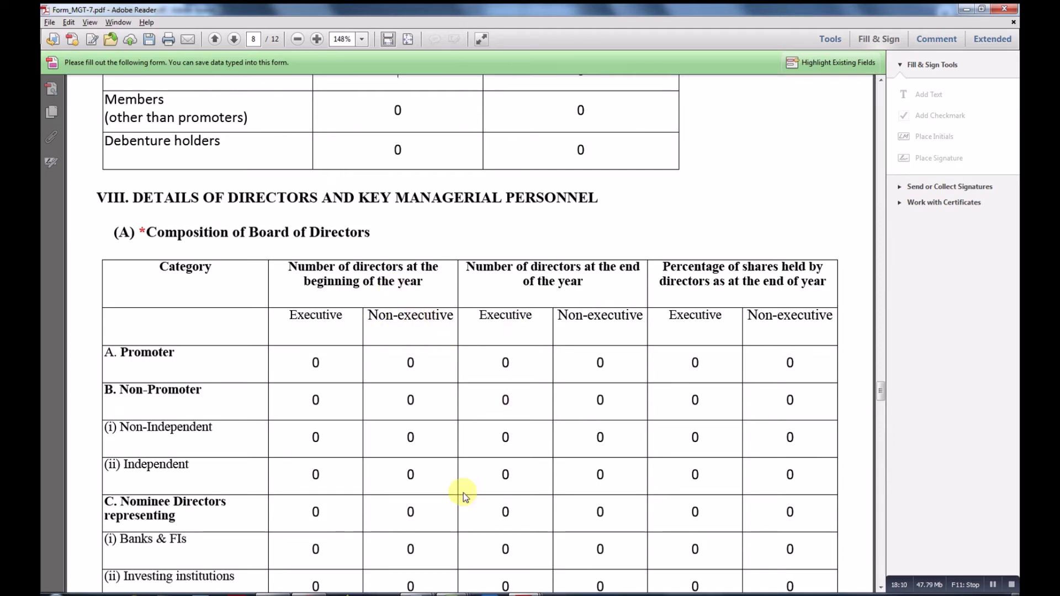
pyautogui.scroll(-4, 577, 420)
pyautogui.scroll(1, 556, 402)
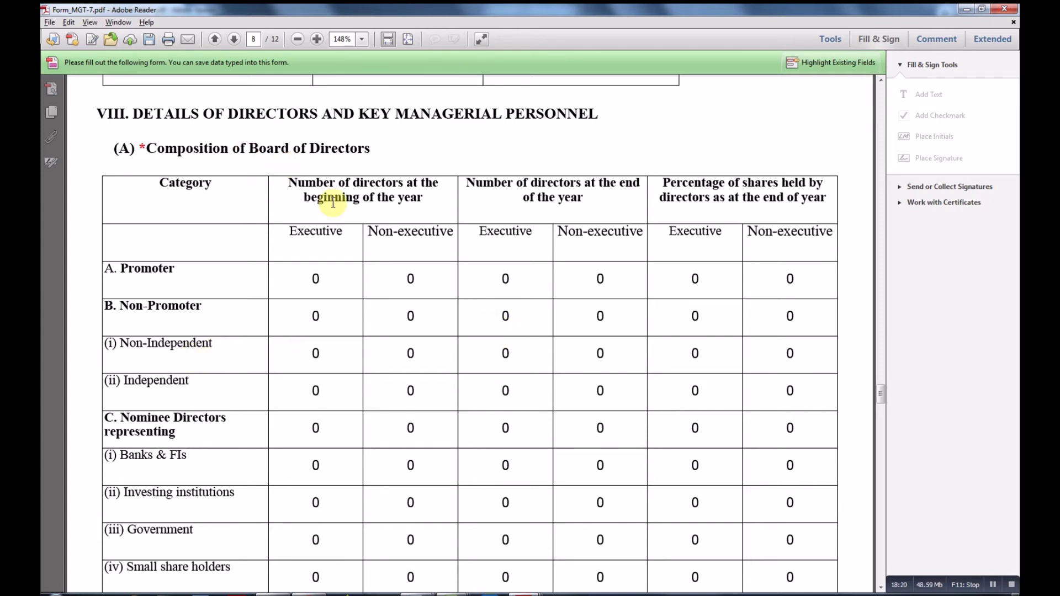
# Step: Examine the beginning of year, end of year and shareholding percentage columns and the director categories in the board composition table
pyautogui.moveTo(303, 197); pyautogui.dragTo(390, 199)
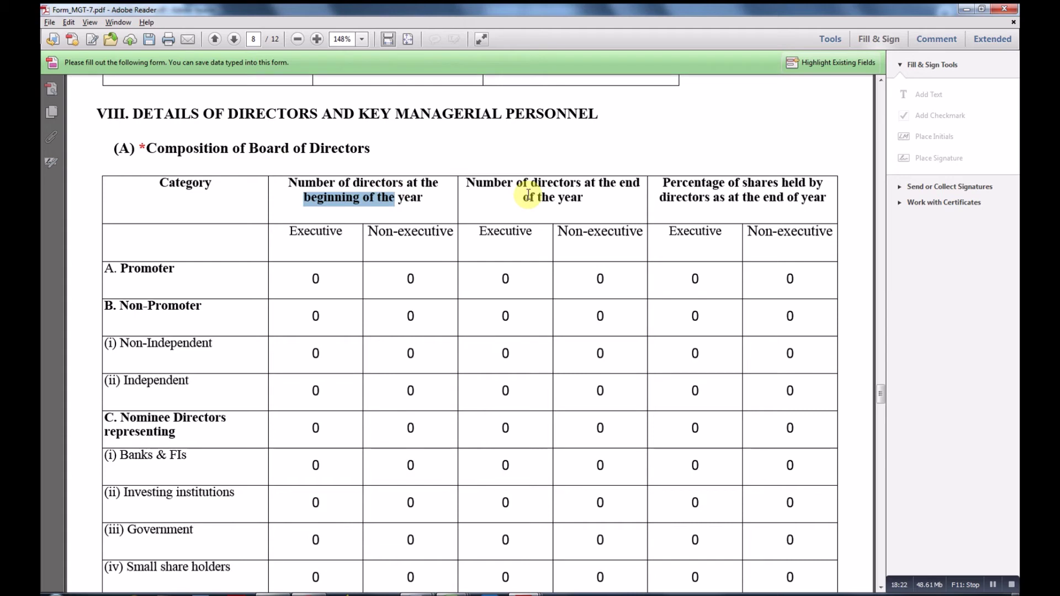
pyautogui.moveTo(523, 197); pyautogui.dragTo(579, 201)
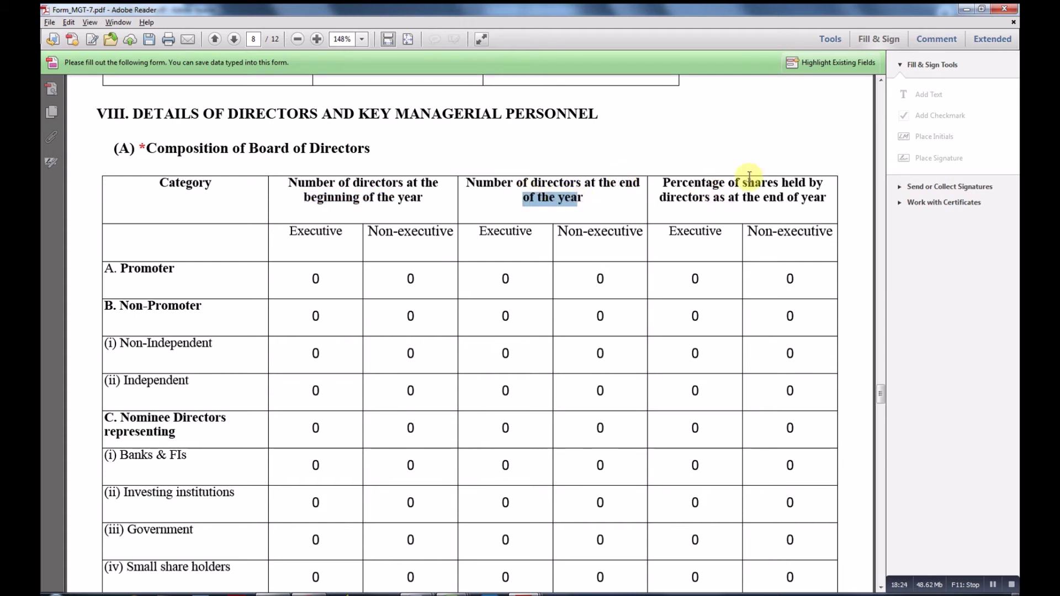
pyautogui.moveTo(730, 177); pyautogui.dragTo(768, 185)
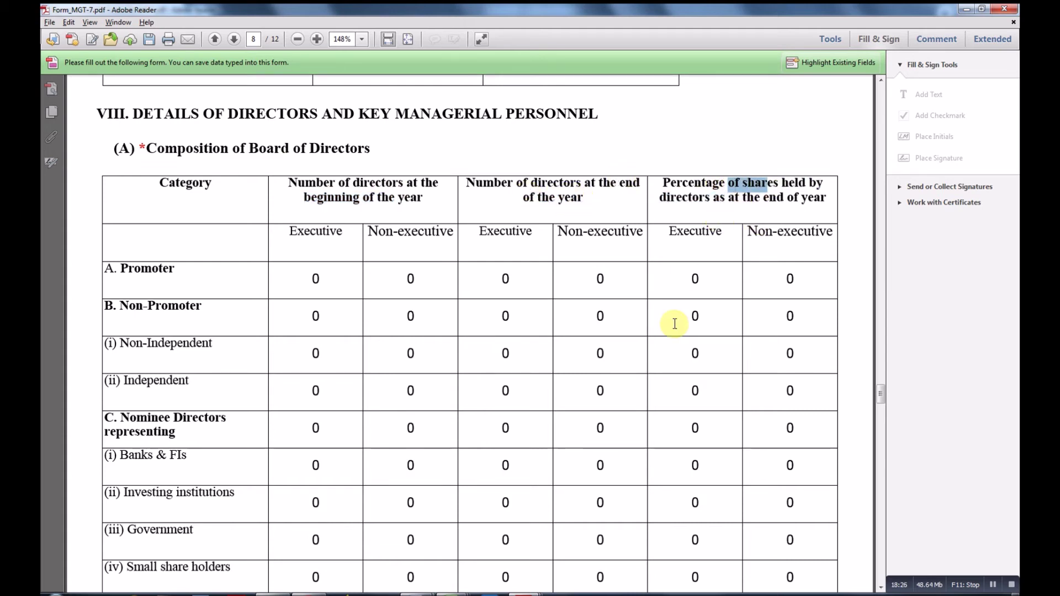
pyautogui.scroll(-1, 674, 322)
pyautogui.scroll(-1, 673, 322)
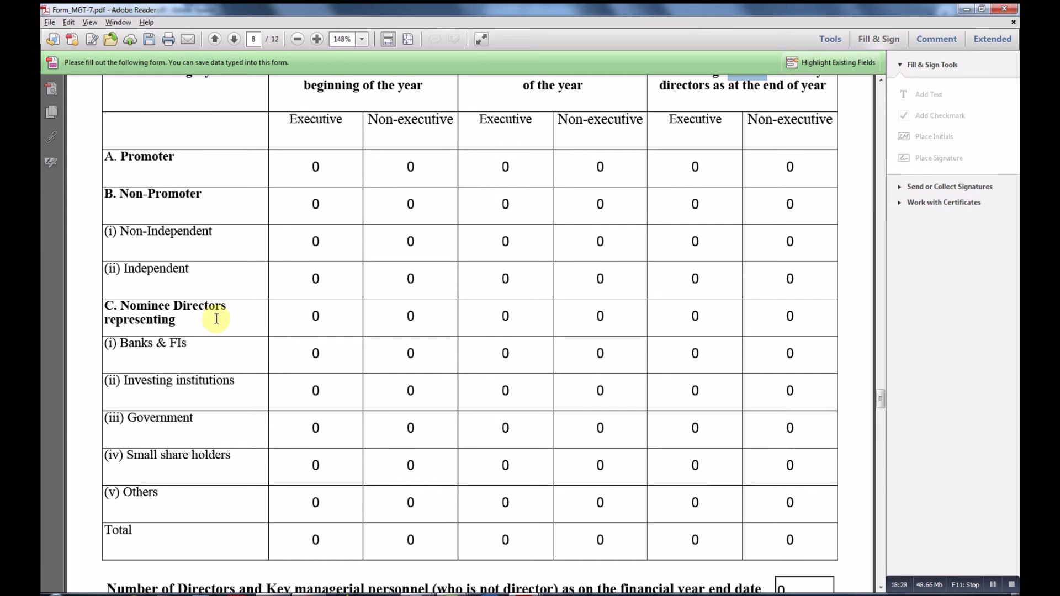
pyautogui.scroll(-1, 216, 318)
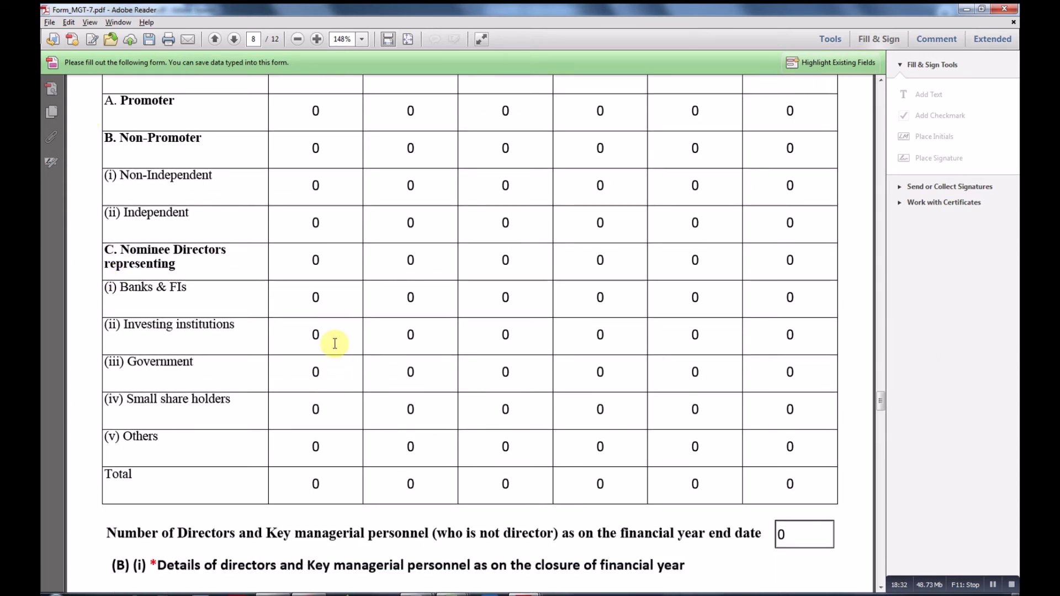
# Step: Examine the number of directors and key managerial personnel at the financial year end date and the table of their details
pyautogui.scroll(-2, 392, 331)
pyautogui.scroll(-2, 389, 340)
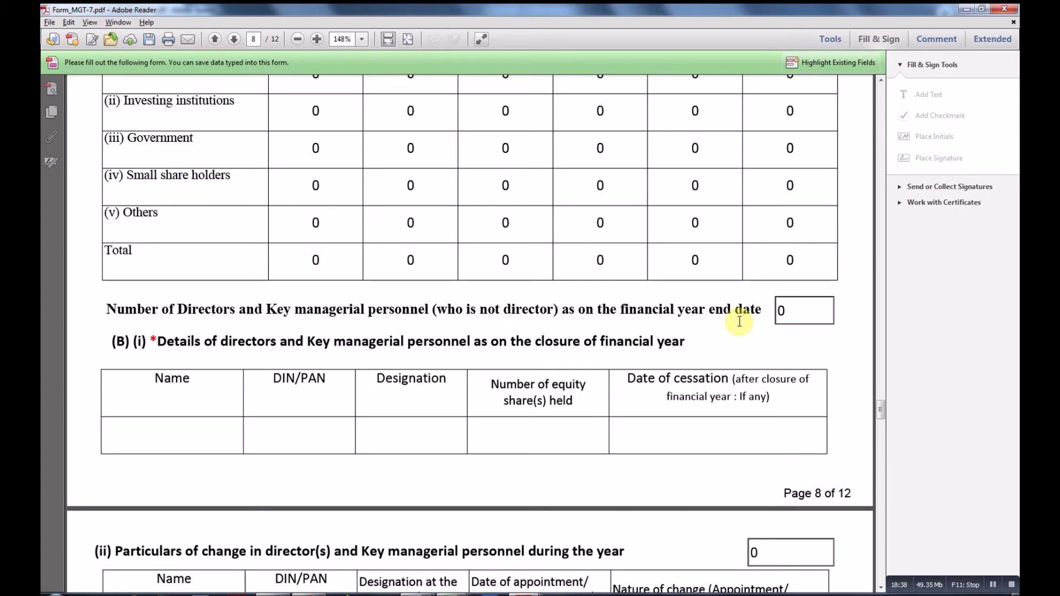
pyautogui.moveTo(759, 313); pyautogui.dragTo(624, 312)
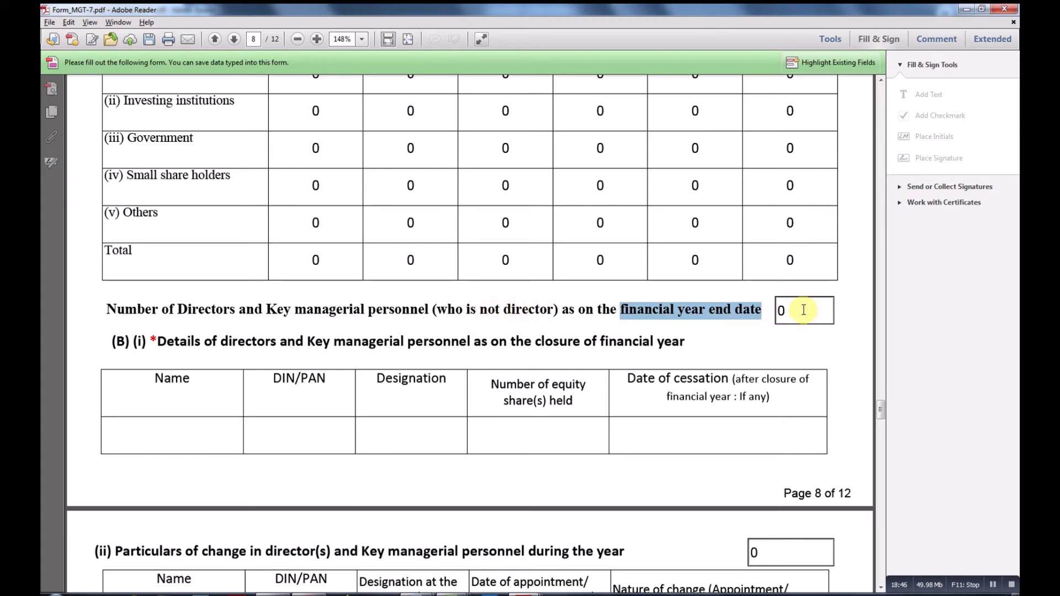
pyautogui.scroll(-4, 602, 321)
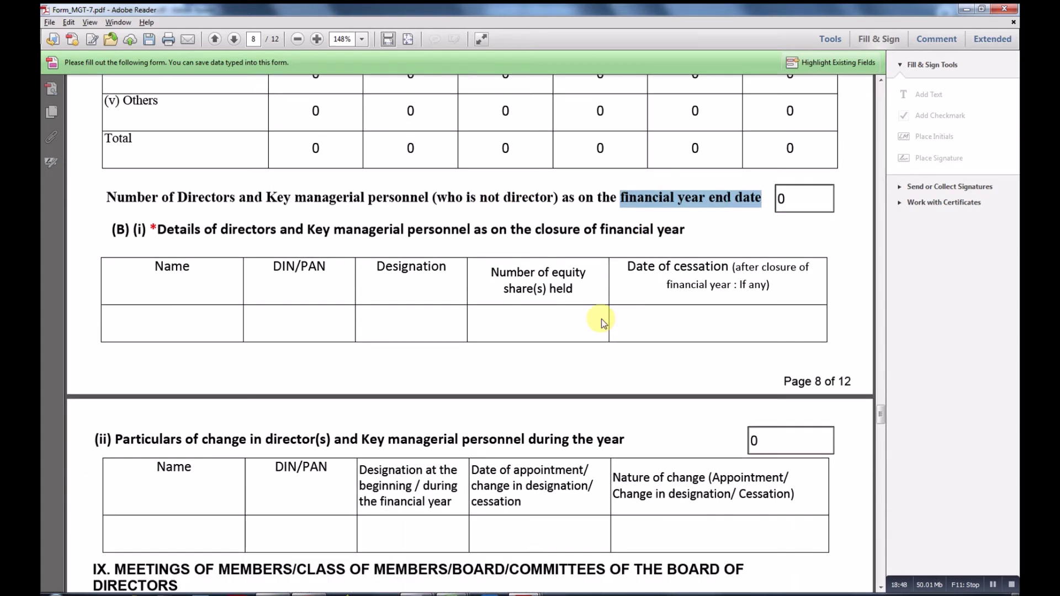
pyautogui.scroll(-1, 601, 319)
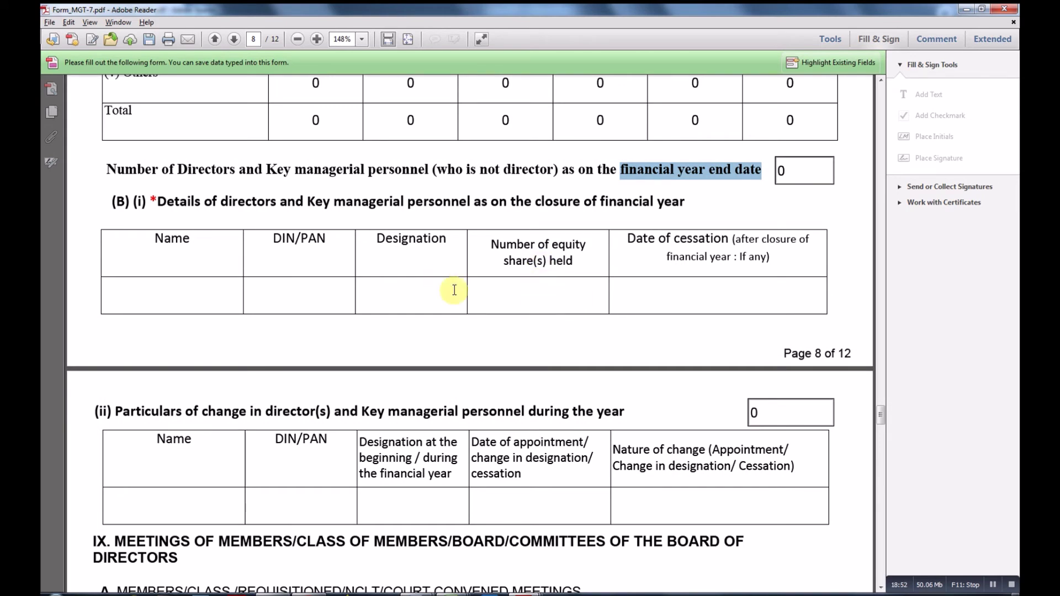
# Step: Examine the table of particulars of change in directors and key managerial personnel during the year, column by column
pyautogui.scroll(-5, 465, 290)
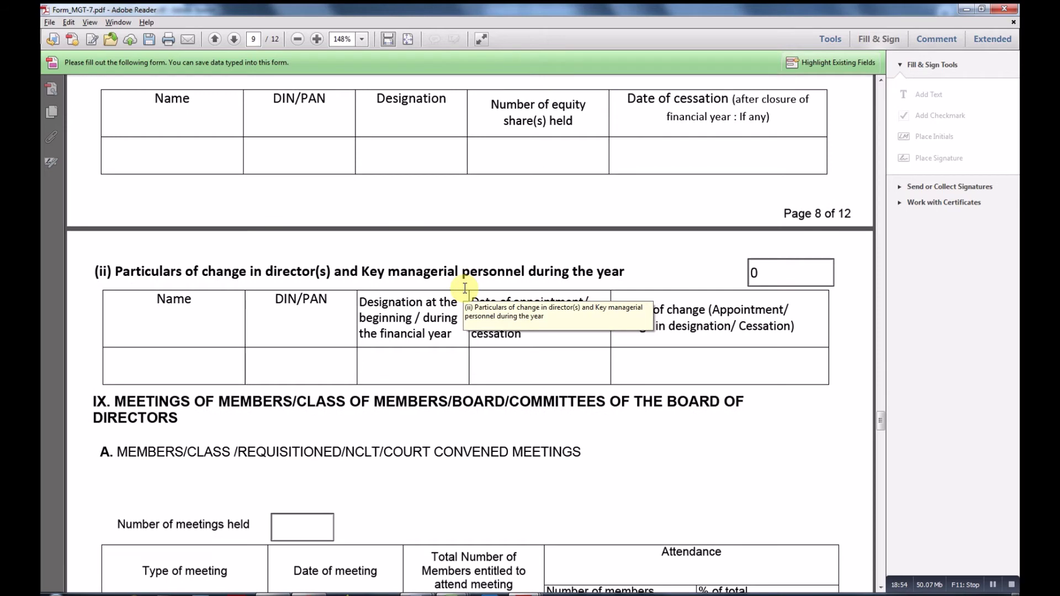
pyautogui.scroll(-3, 465, 287)
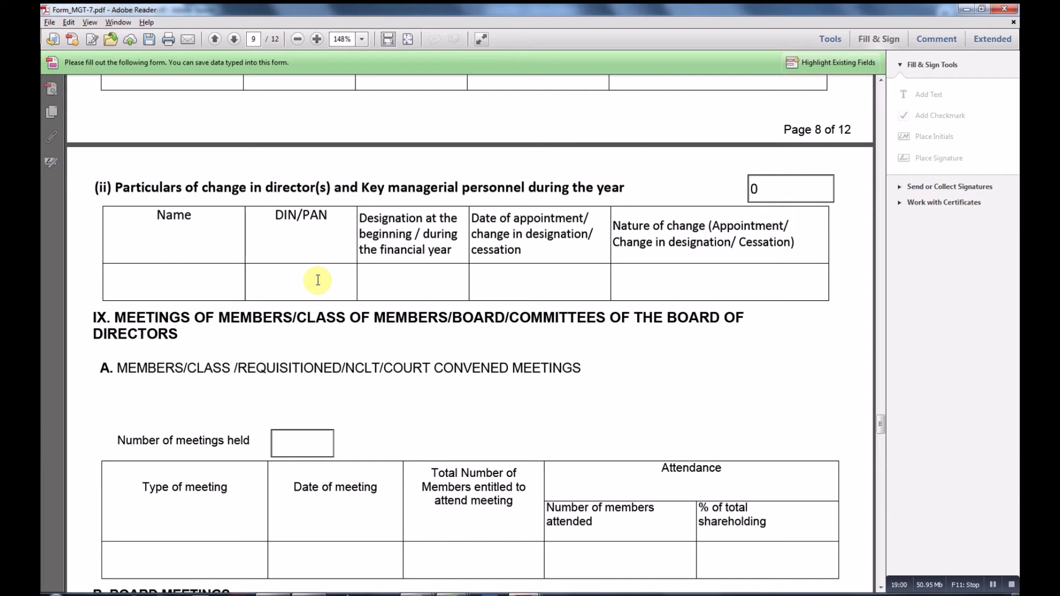
pyautogui.click(297, 287)
pyautogui.click(432, 286)
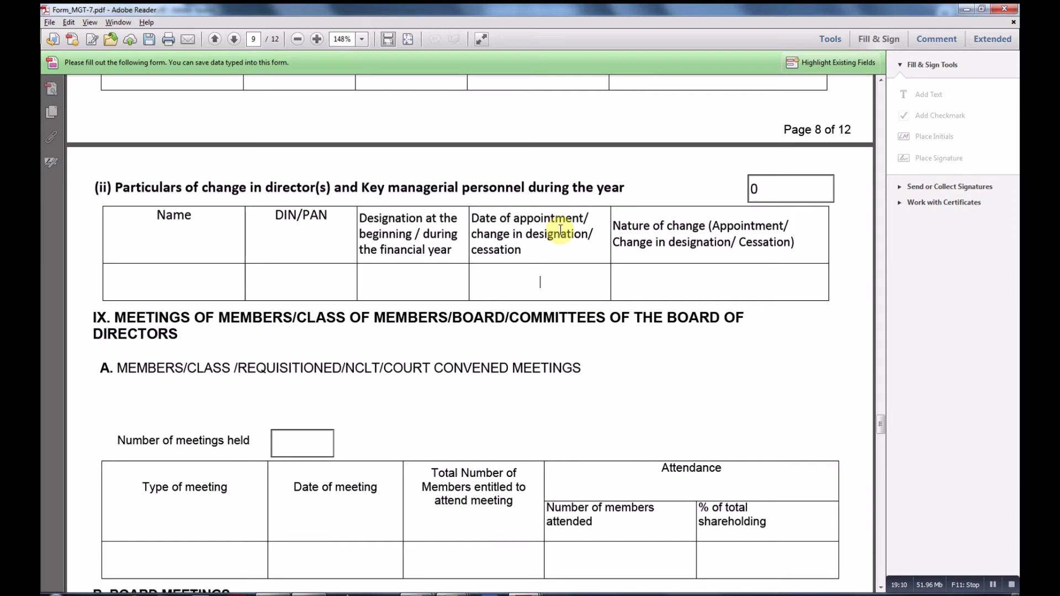
pyautogui.moveTo(522, 249); pyautogui.dragTo(480, 249)
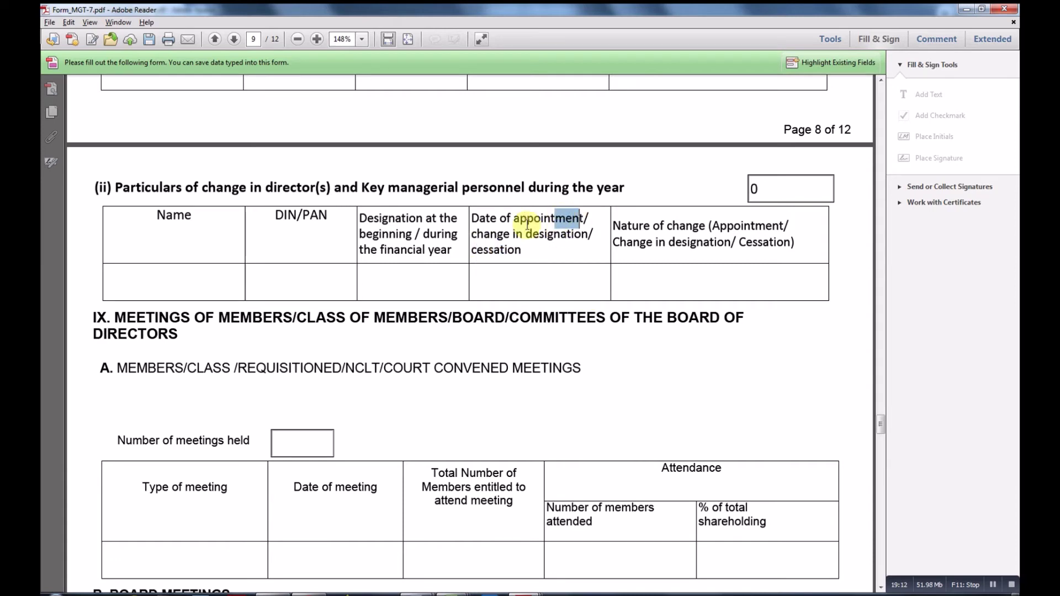
pyautogui.click(563, 284)
pyautogui.click(674, 285)
# Step: Examine the members' meetings table in section IX, from number, type and date of meeting to the attendance columns
pyautogui.scroll(-4, 665, 282)
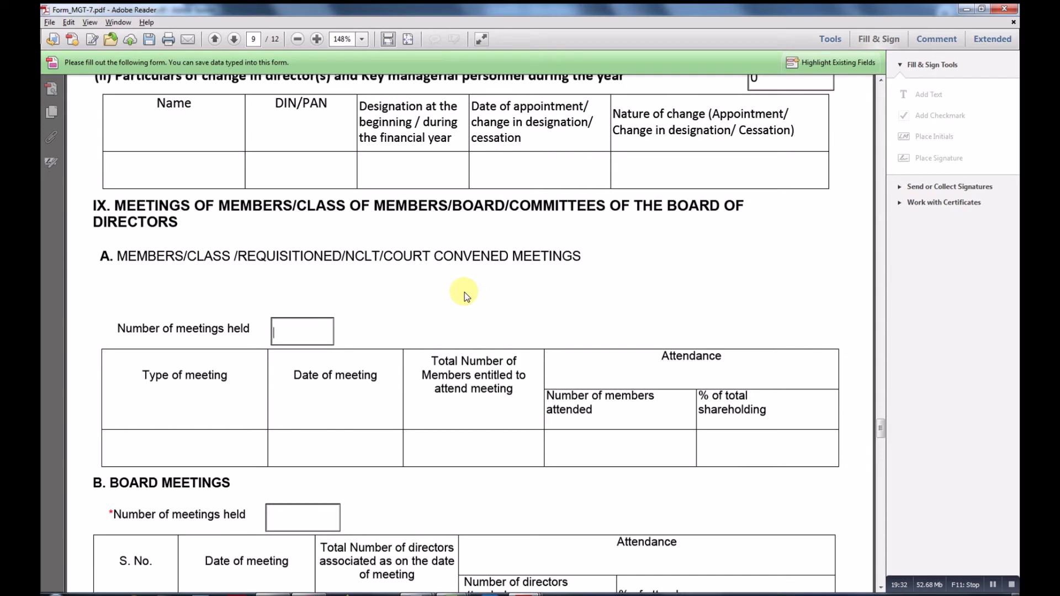
pyautogui.scroll(-1, 480, 276)
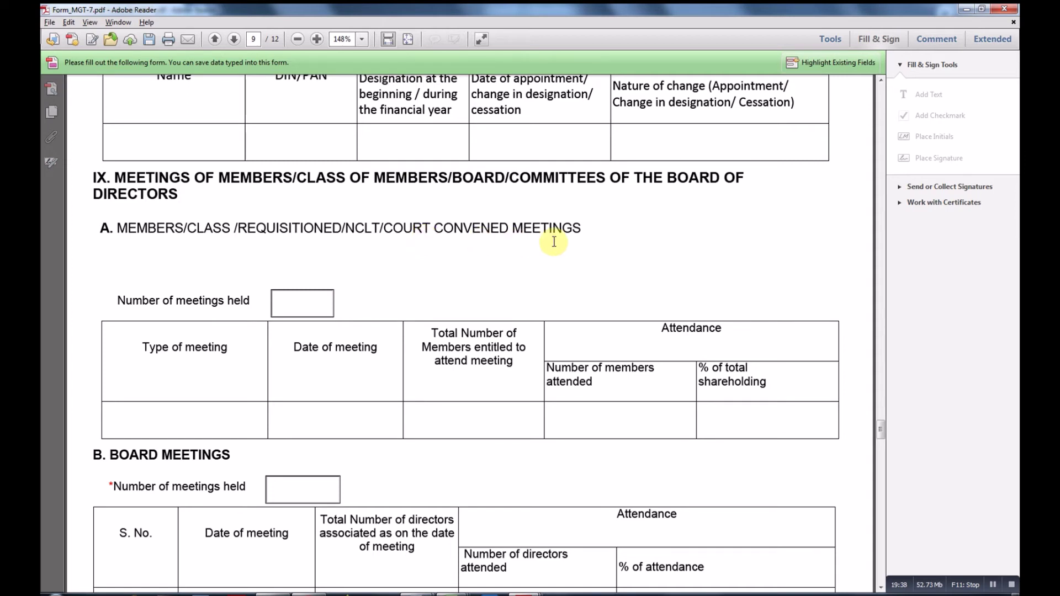
pyautogui.scroll(-2, 554, 242)
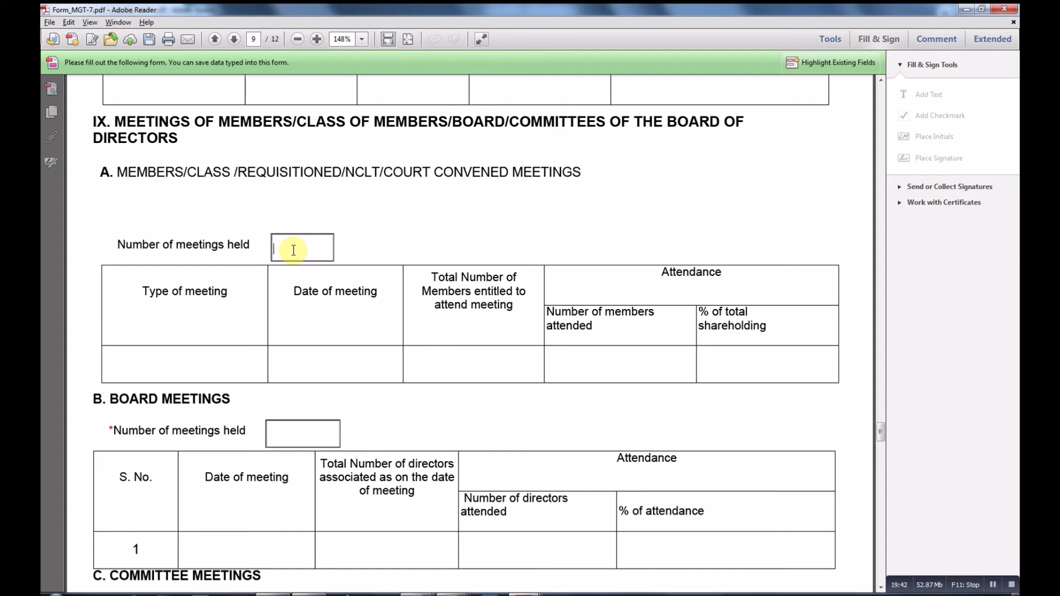
pyautogui.click(193, 355)
pyautogui.click(302, 365)
pyautogui.click(495, 351)
pyautogui.moveTo(563, 320); pyautogui.dragTo(723, 268)
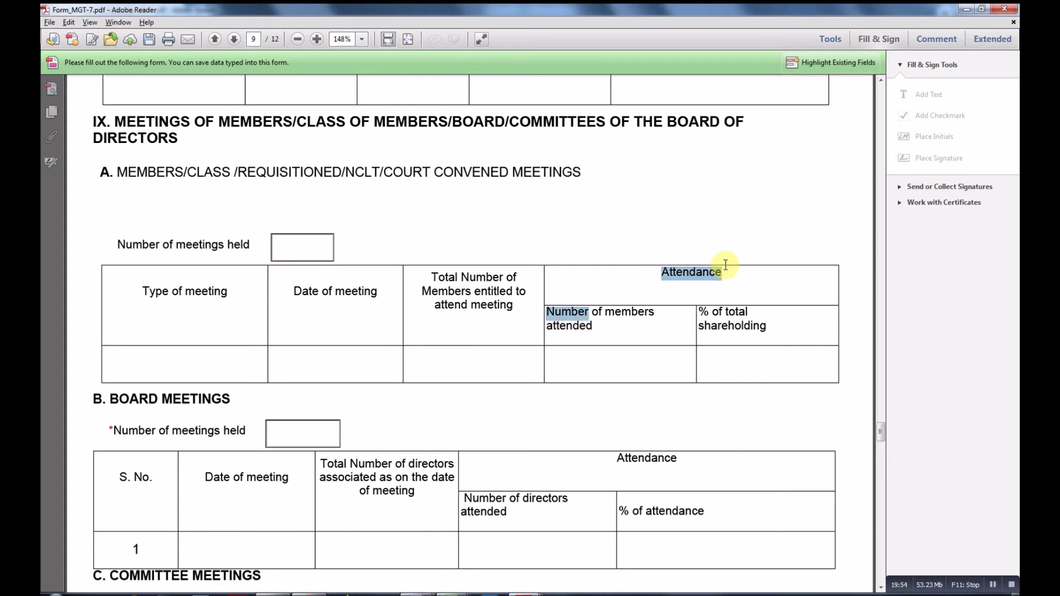
pyautogui.click(613, 366)
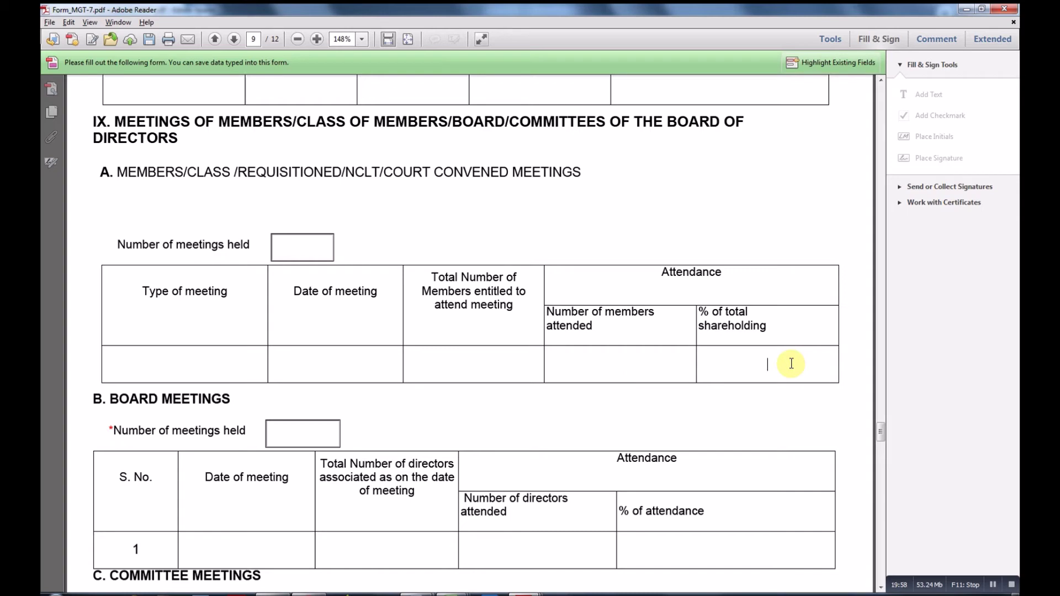
# Step: Set the number of board meetings held to 12 and review the rows of the board meetings table
pyautogui.scroll(-3, 422, 328)
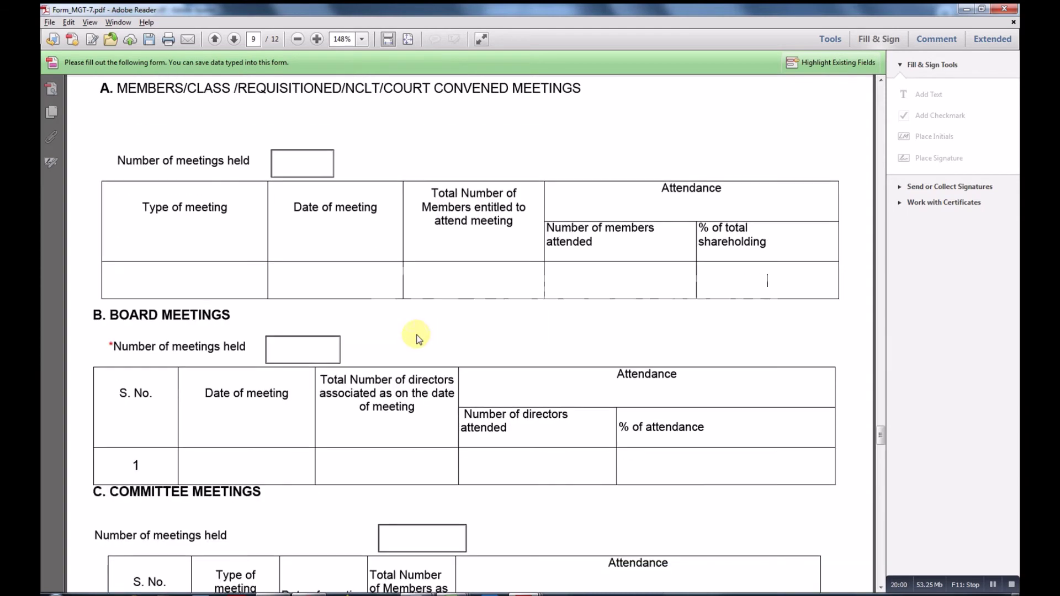
pyautogui.scroll(-1, 279, 334)
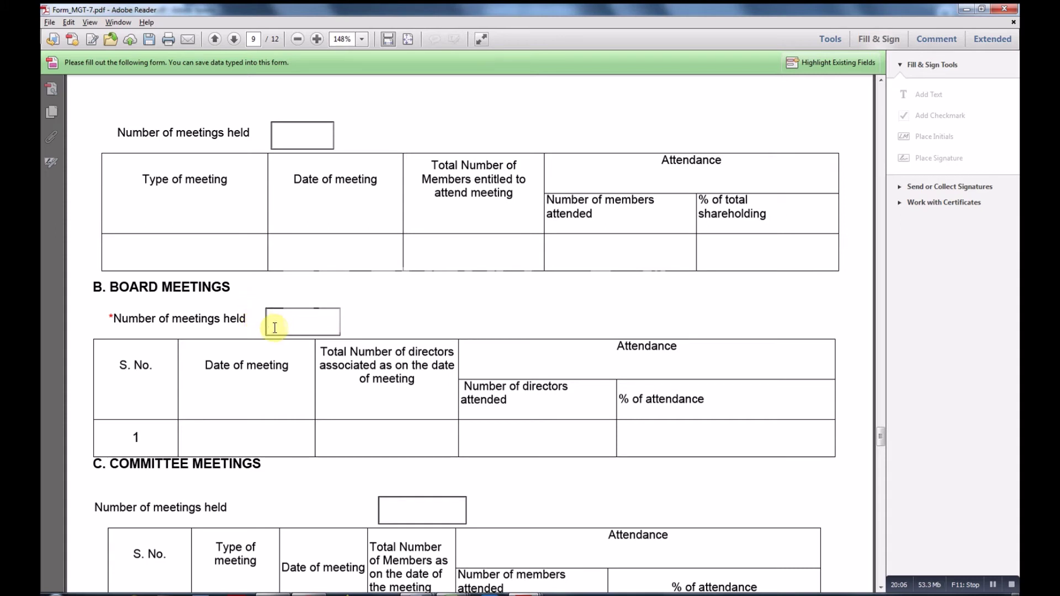
pyautogui.scroll(-2, 197, 402)
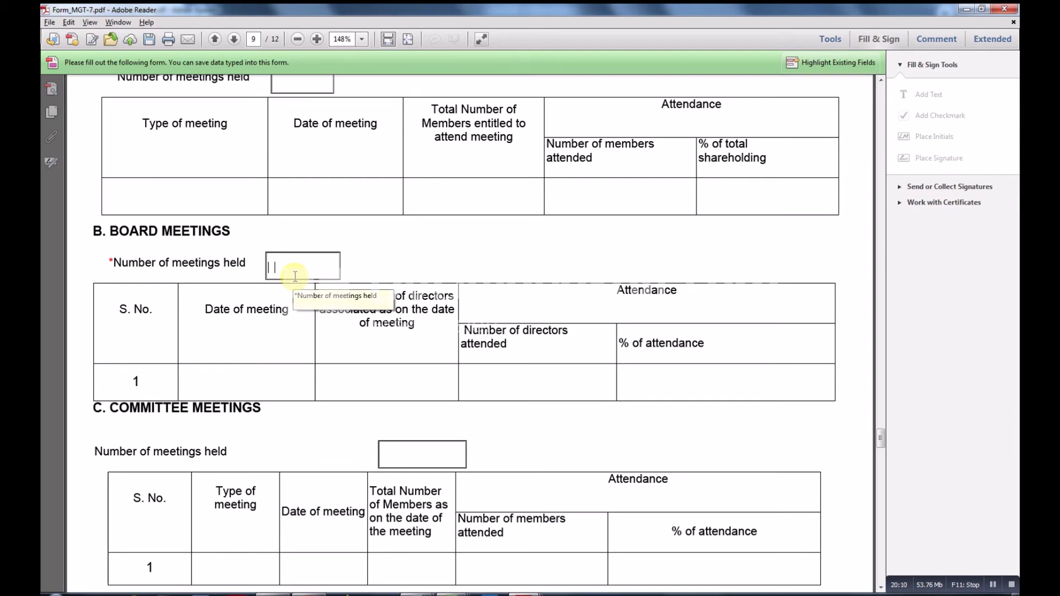
pyautogui.write('12')
pyautogui.click(390, 267)
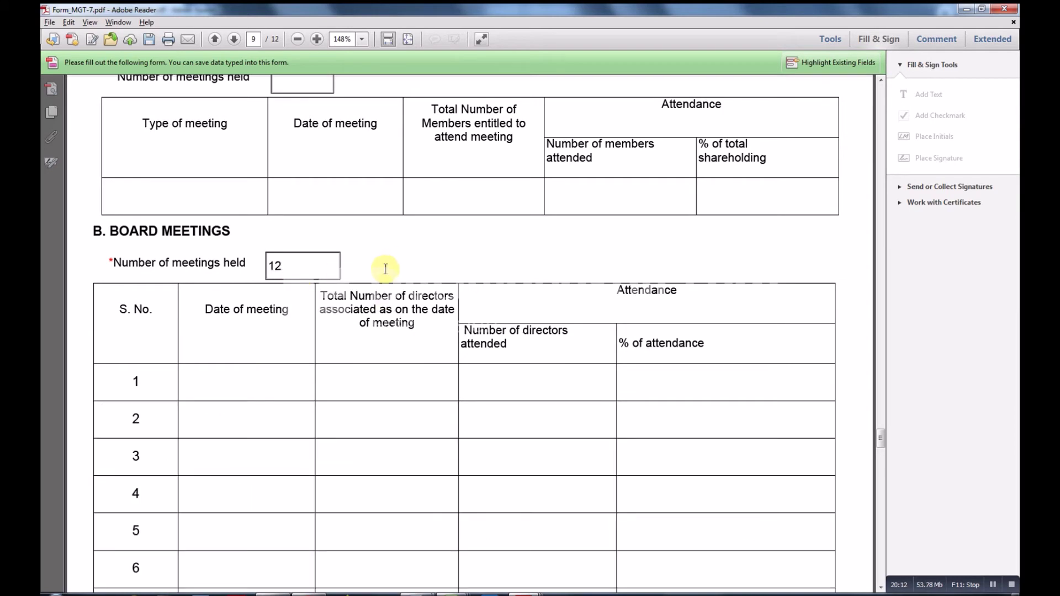
pyautogui.scroll(-5, 375, 305)
pyautogui.scroll(3, 375, 308)
pyautogui.scroll(-7, 375, 309)
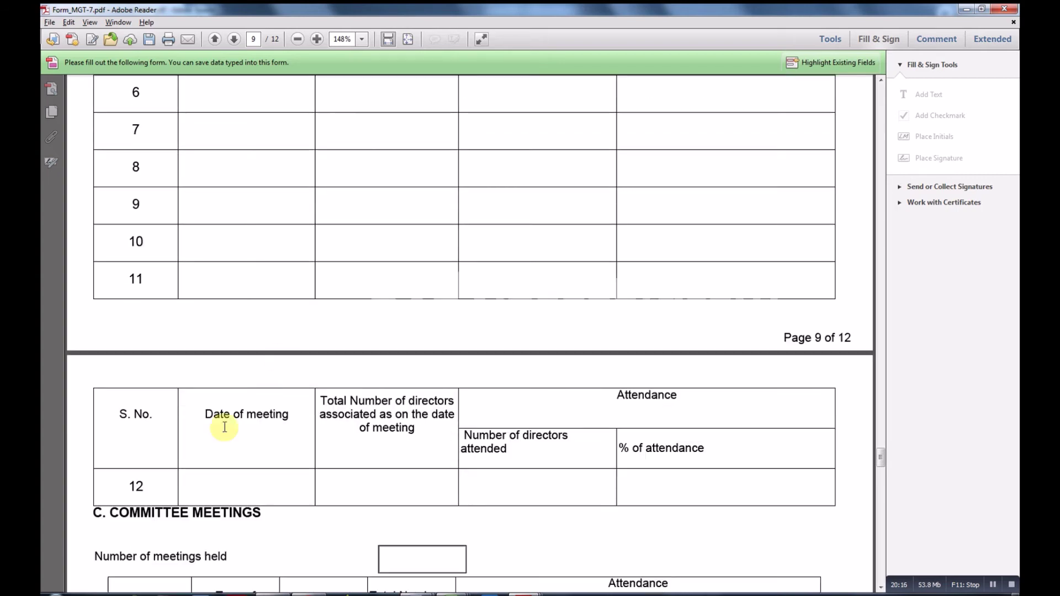
pyautogui.scroll(7, 246, 459)
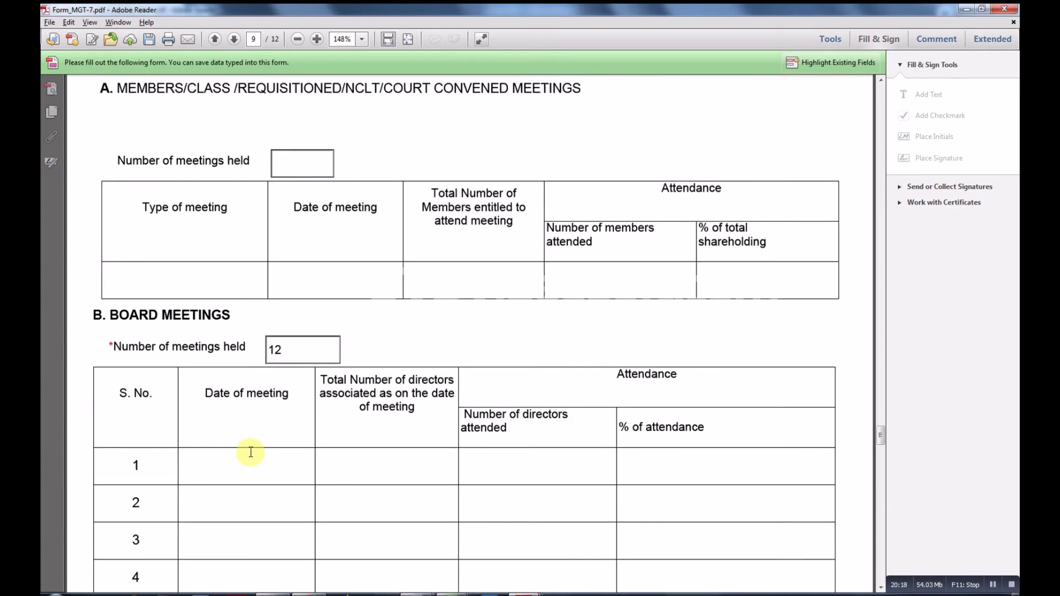
# Step: Set the number of board meetings held to 13 and check the rows of the board meetings table
pyautogui.write('3')
pyautogui.scroll(-5, 375, 348)
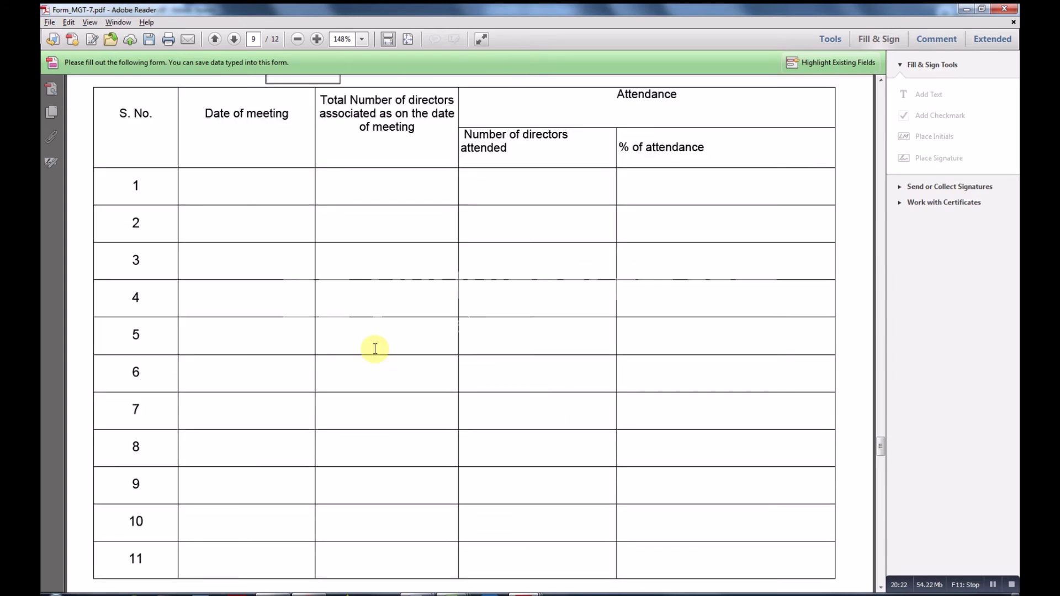
pyautogui.scroll(-4, 375, 349)
pyautogui.scroll(-1, 373, 350)
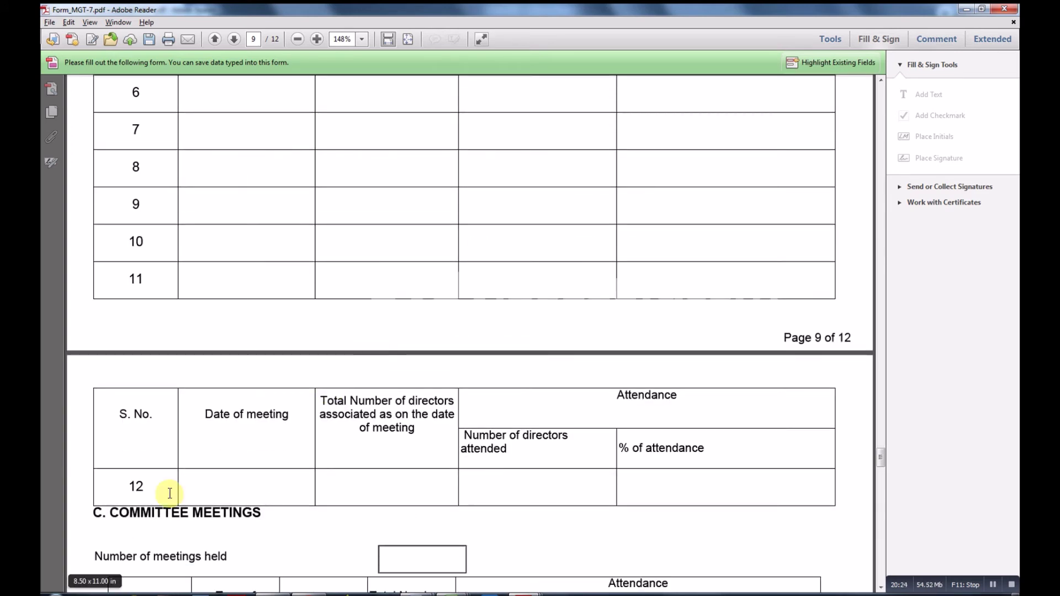
pyautogui.scroll(5, 276, 490)
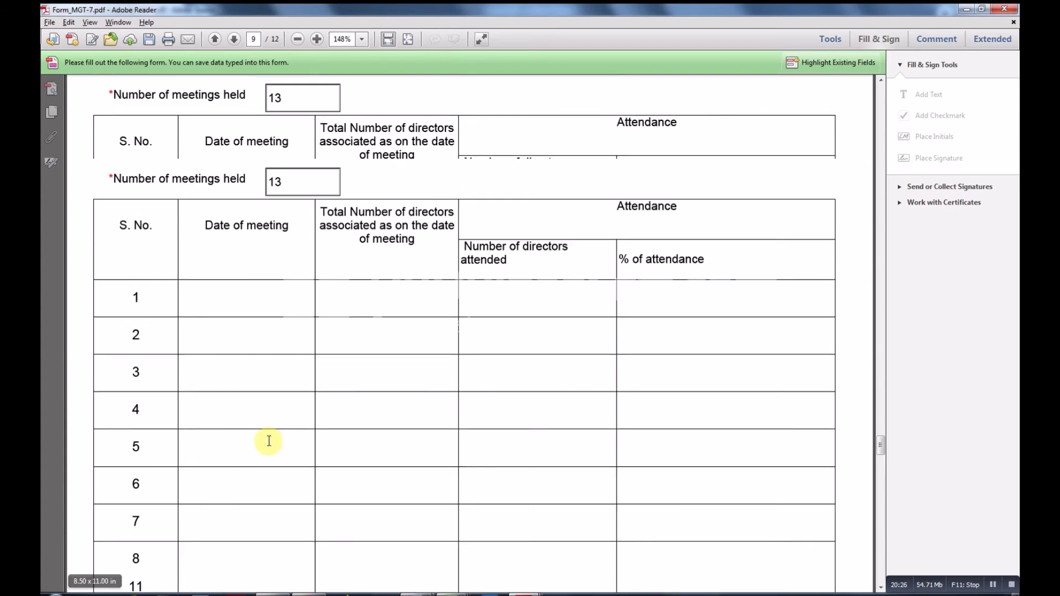
pyautogui.scroll(2, 276, 342)
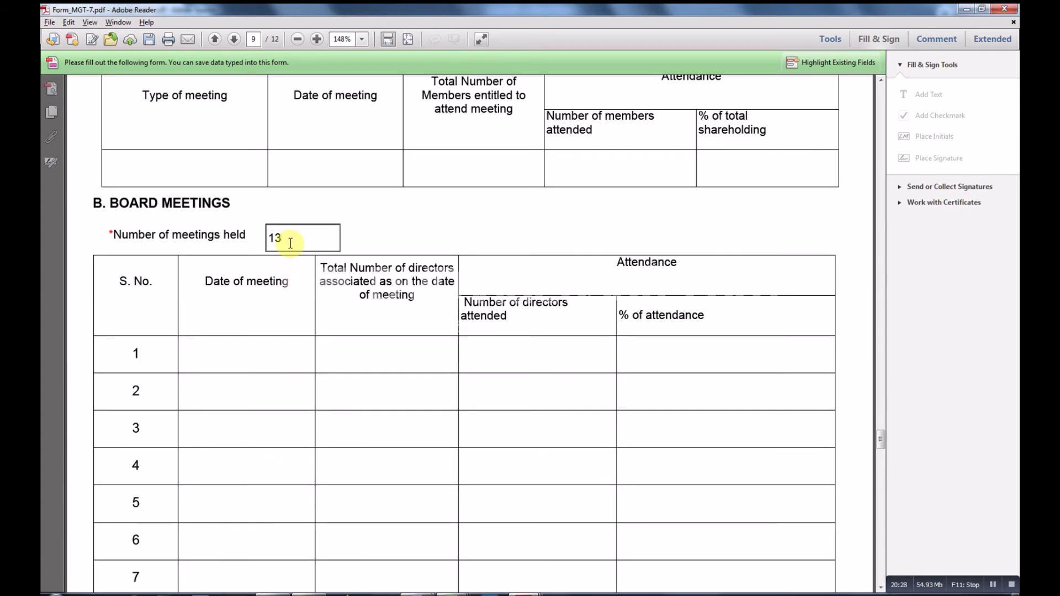
# Step: Set the number of board meetings held to 1 and go through the directors' attendance columns
pyautogui.write('2')
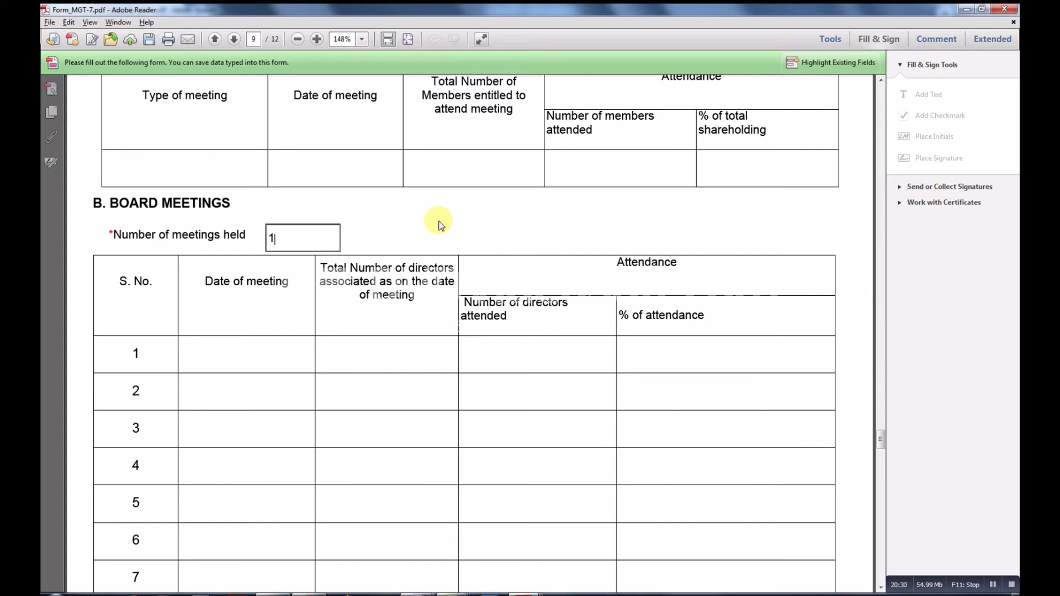
pyautogui.write('1')
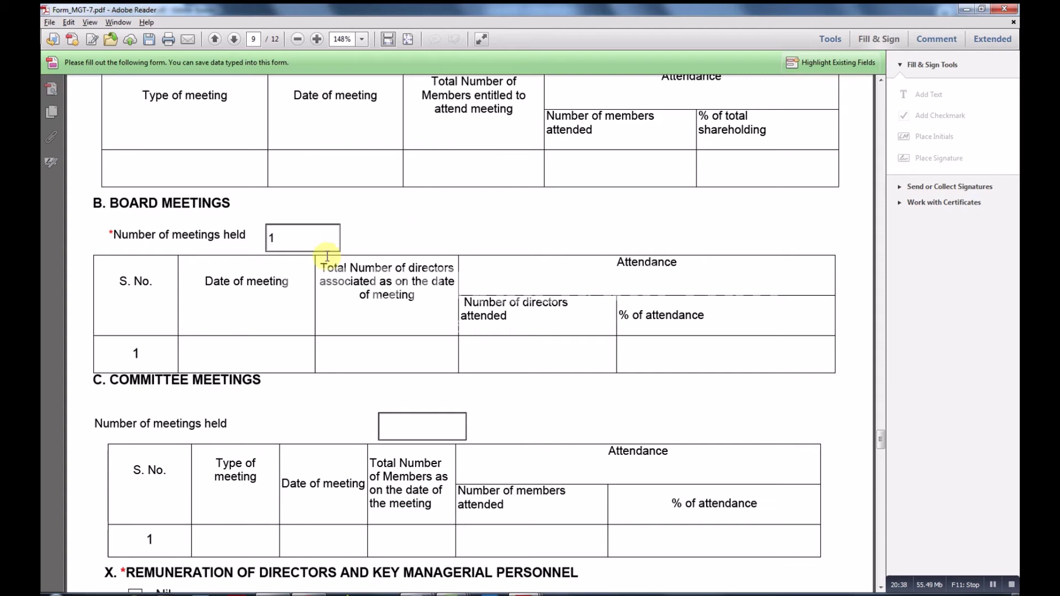
pyautogui.scroll(-1, 326, 259)
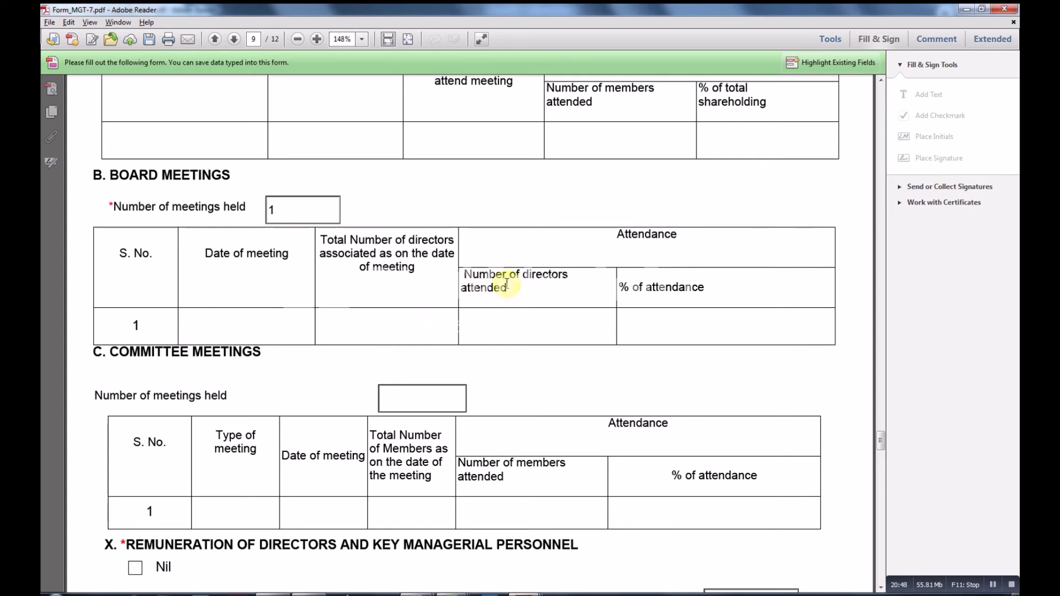
pyautogui.click(674, 321)
# Step: Set the number of committee meetings held to 10 and review the rows of the committee meetings table
pyautogui.scroll(-3, 549, 307)
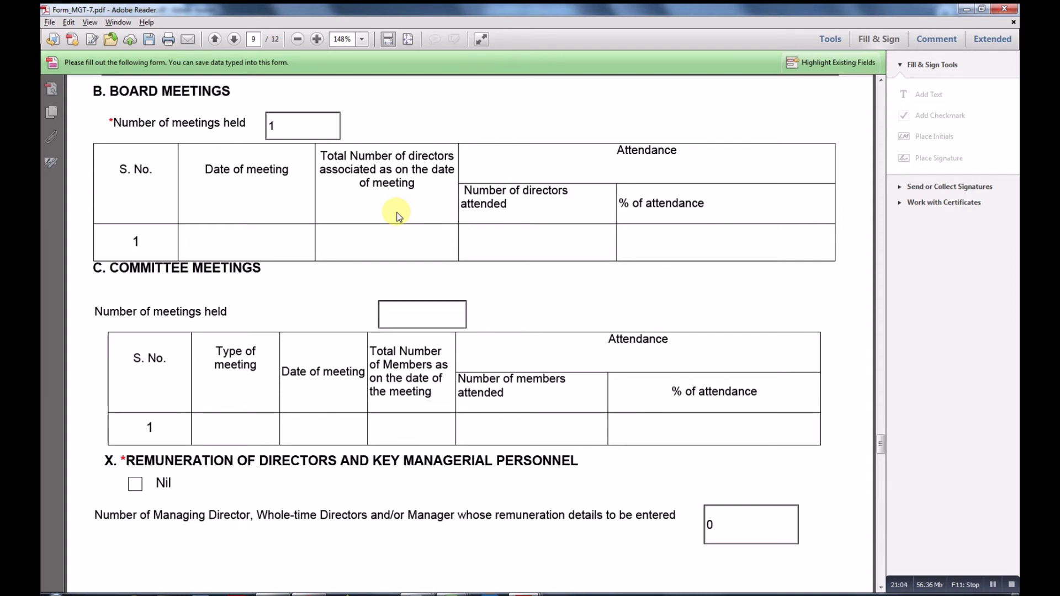
pyautogui.scroll(-1, 398, 215)
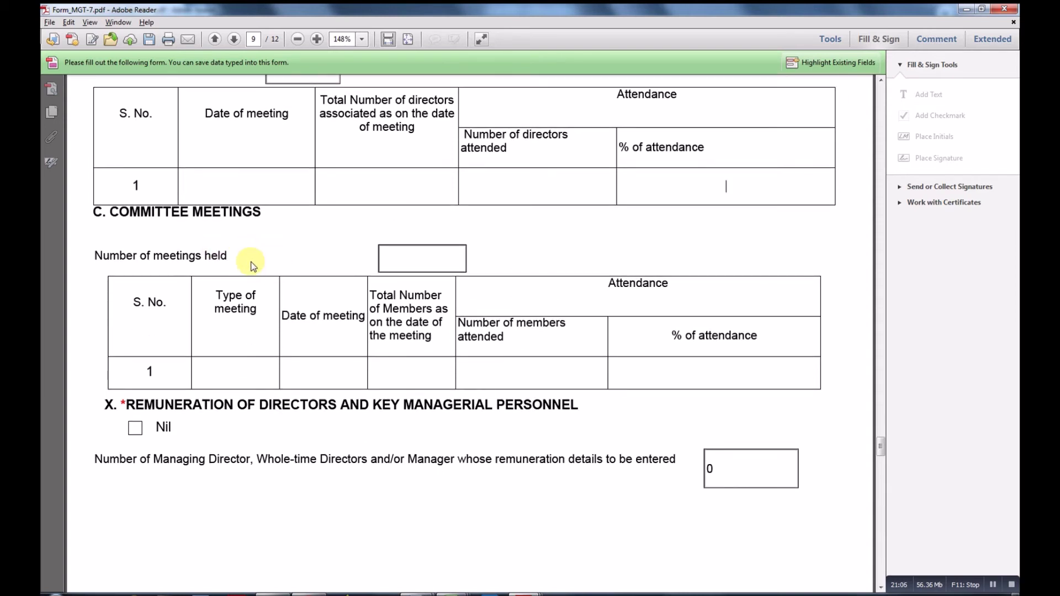
pyautogui.write('10')
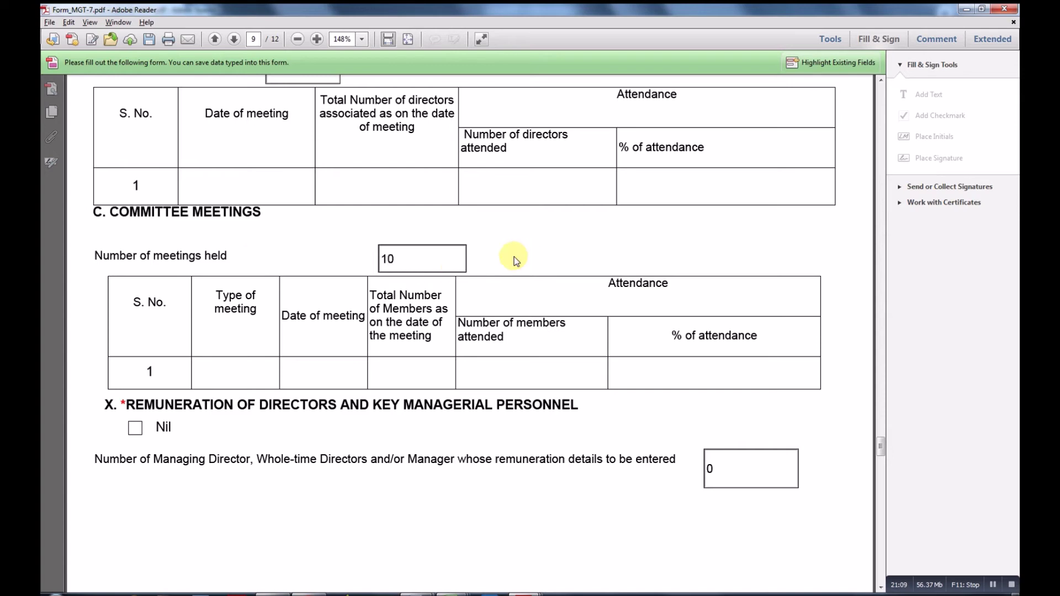
pyautogui.press('Tab')
pyautogui.scroll(-3, 381, 296)
pyautogui.scroll(-3, 381, 296)
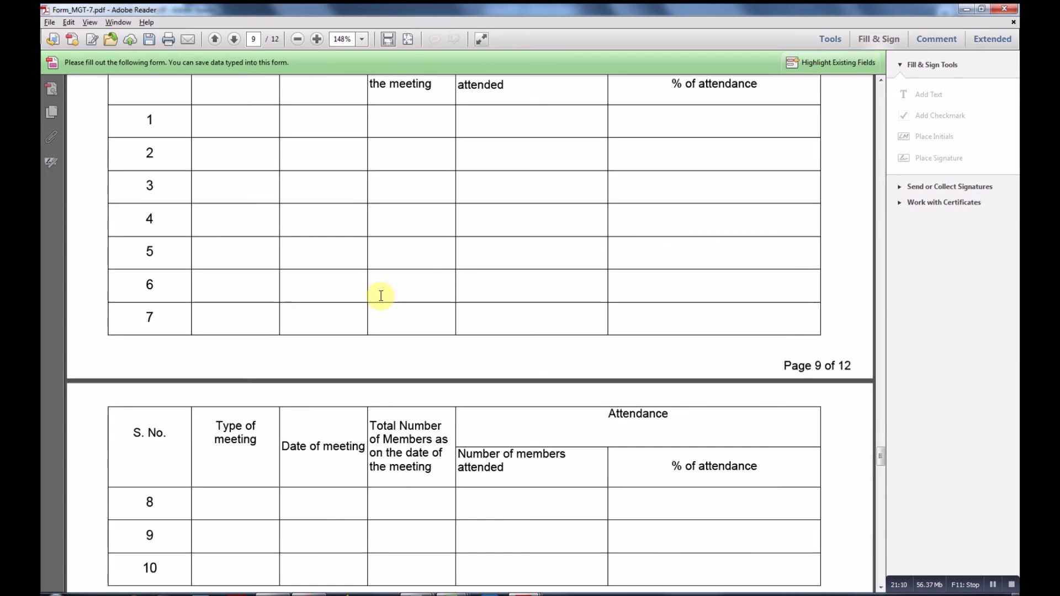
pyautogui.scroll(3, 379, 314)
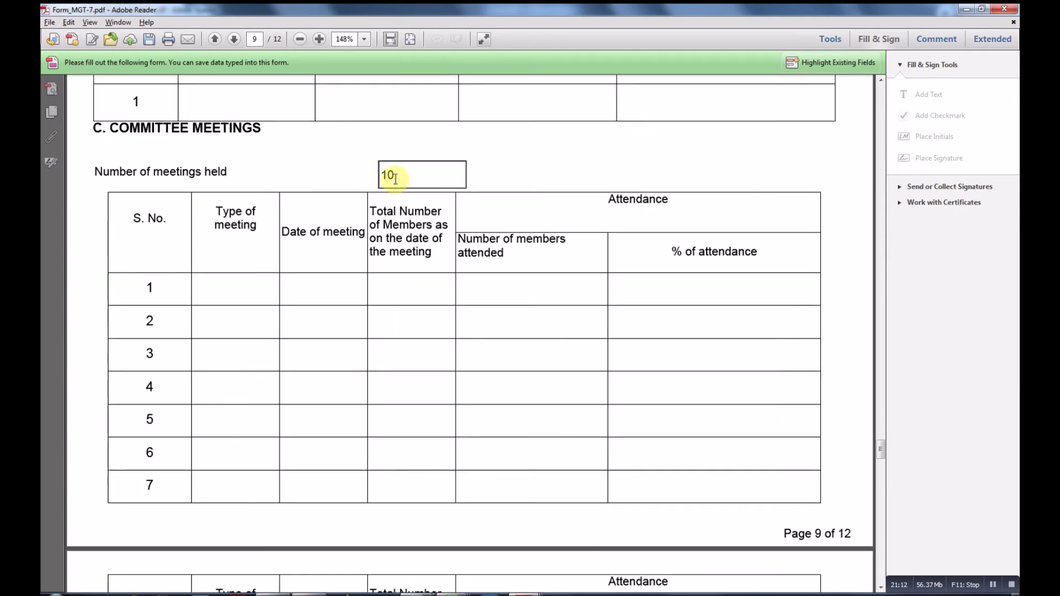
# Step: Set the number of committee meetings held to 11 and check the rows of the committee meetings table
pyautogui.write('1')
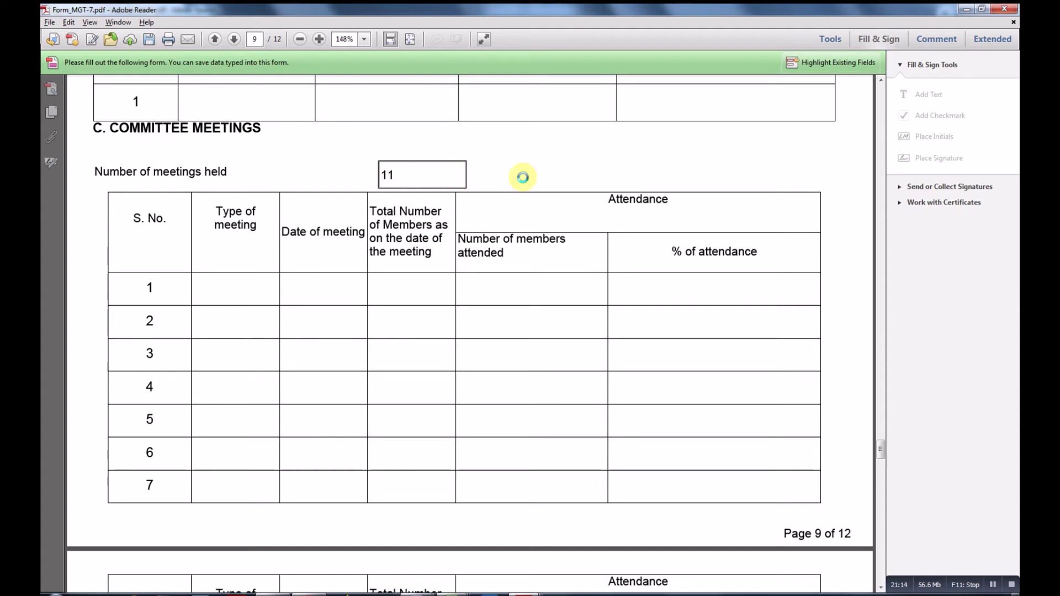
pyautogui.scroll(-3, 456, 256)
pyautogui.scroll(-1, 456, 267)
pyautogui.scroll(5, 448, 298)
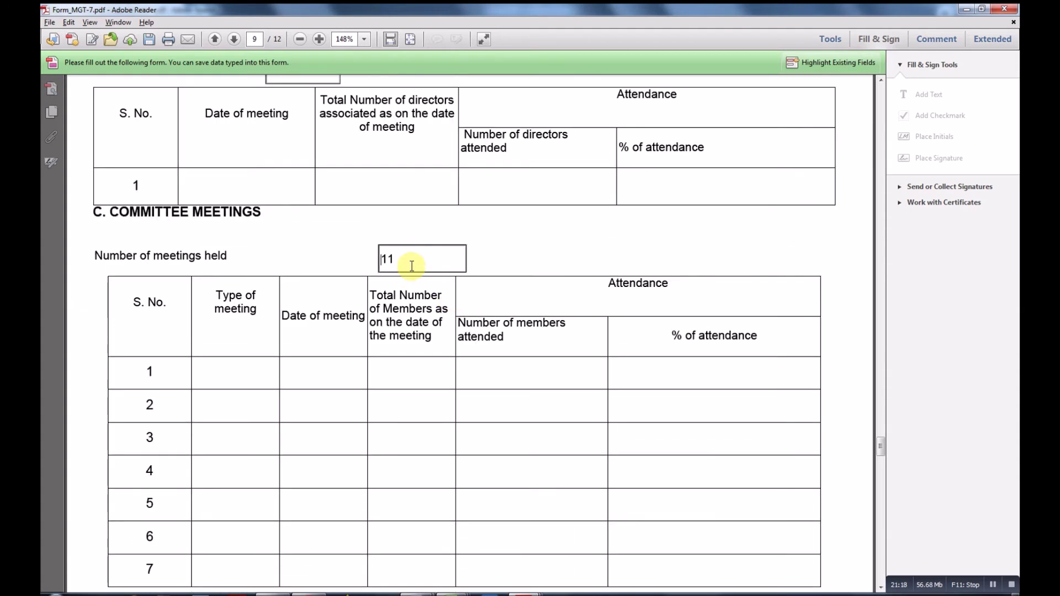
# Step: Clear the number of committee meetings held and set it to 1
pyautogui.moveTo(408, 260); pyautogui.dragTo(369, 260)
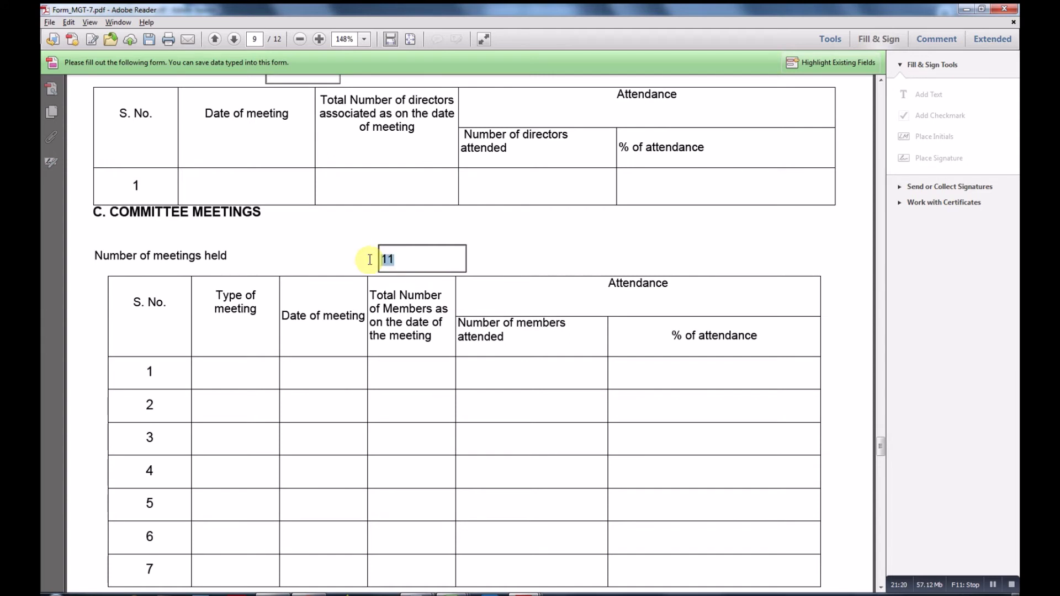
pyautogui.click(510, 248)
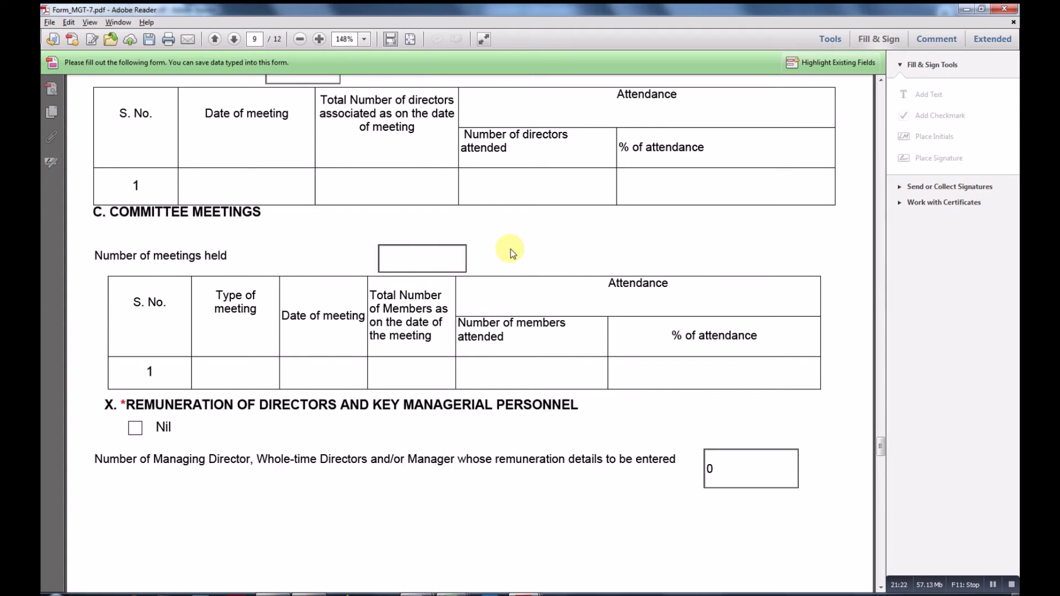
pyautogui.click(418, 265)
pyautogui.write('1')
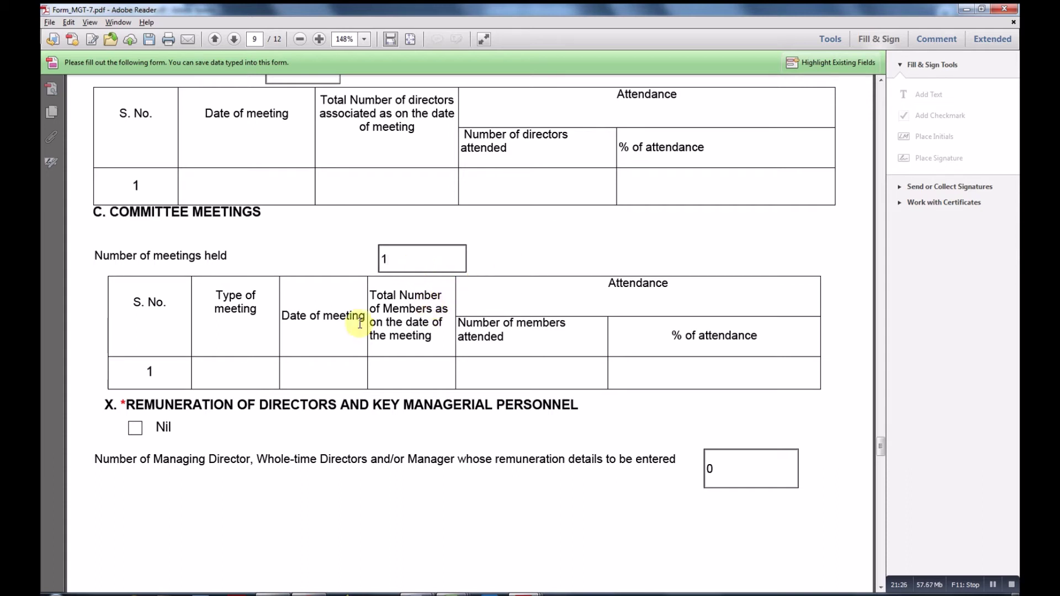
# Step: Examine the committee meeting attendance columns and section X on remuneration of directors and key managerial personnel
pyautogui.scroll(-1, 277, 307)
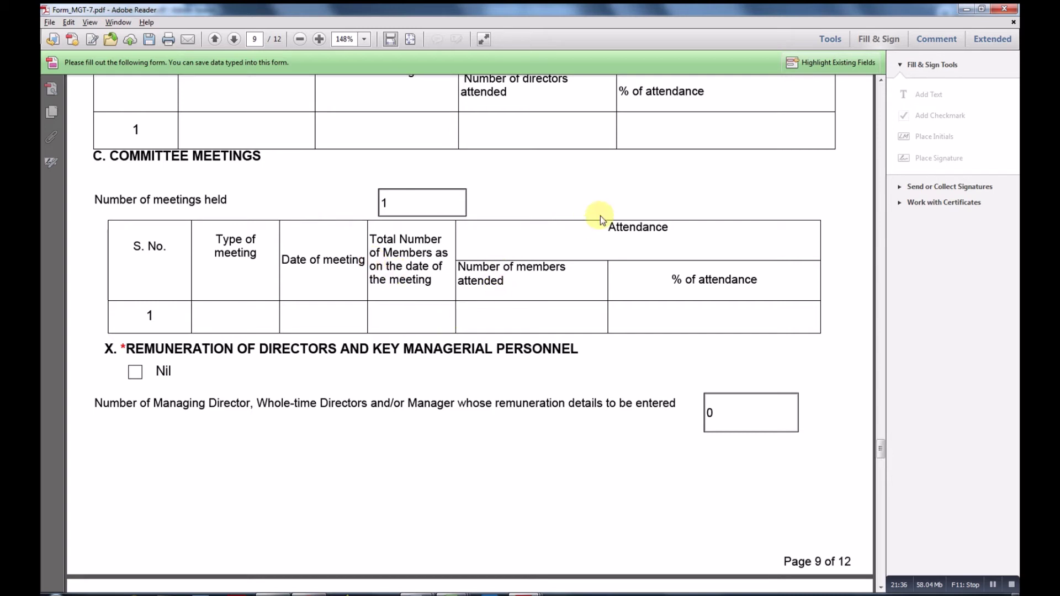
pyautogui.moveTo(505, 294); pyautogui.dragTo(708, 310)
pyautogui.click(720, 307)
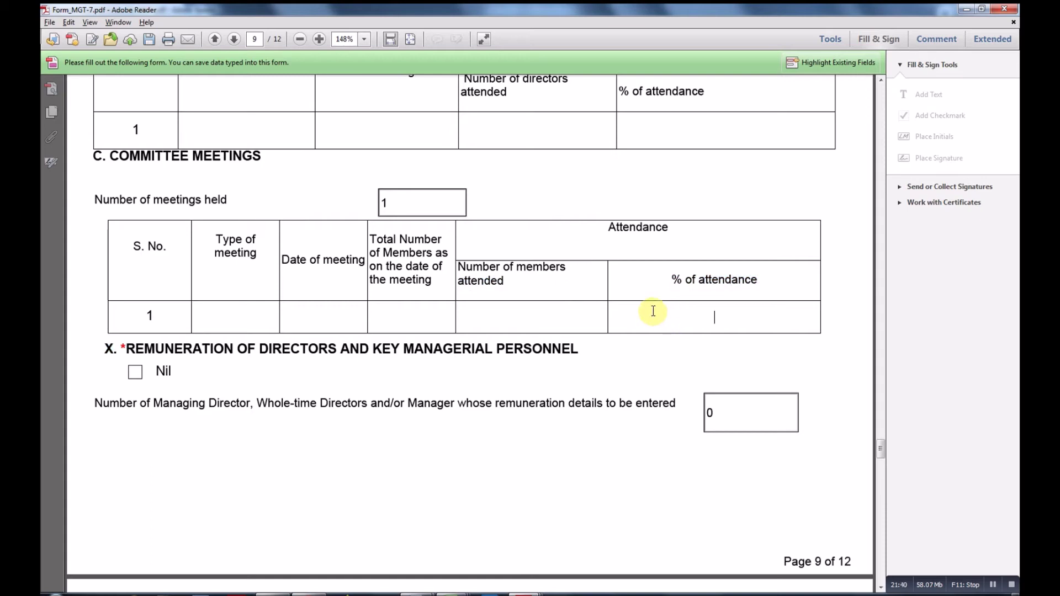
pyautogui.scroll(-4, 653, 311)
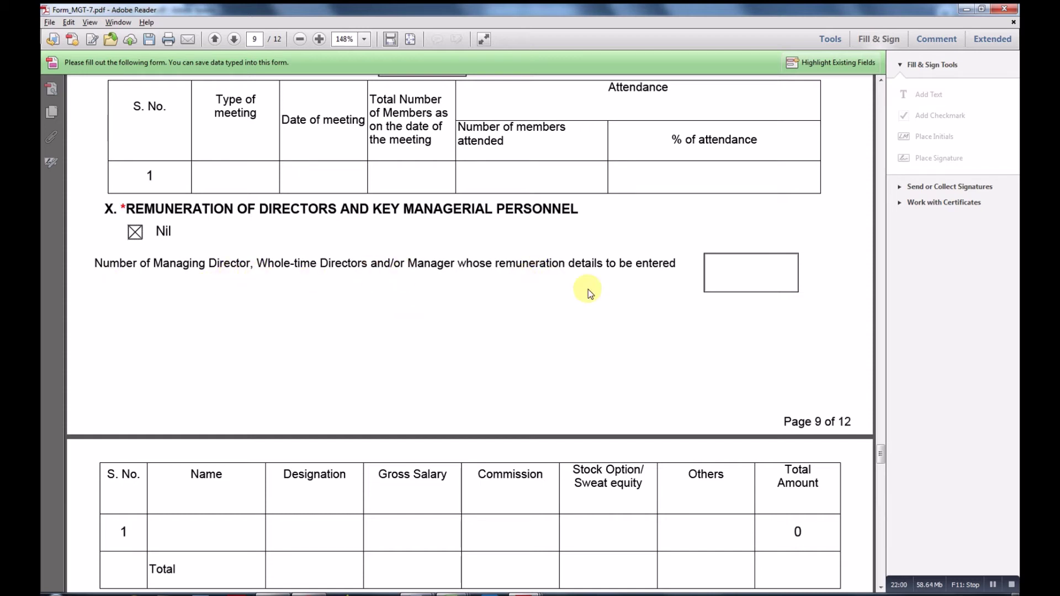
# Step: Review the section X remuneration tables for managing and whole-time directors, for CEO, CFO and company secretary, and for other directors
pyautogui.click(729, 279)
pyautogui.scroll(-2, 663, 370)
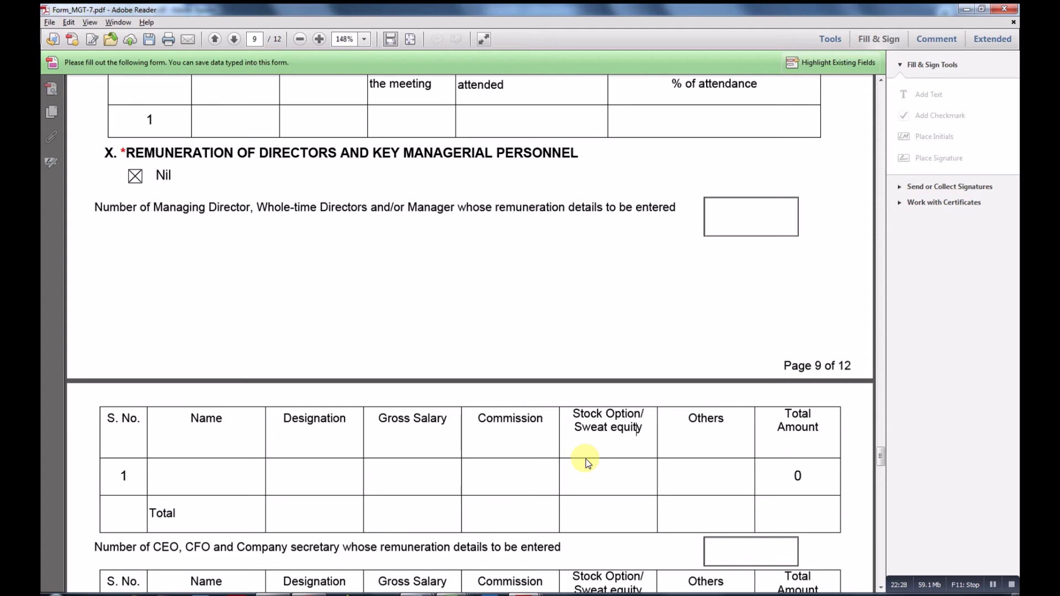
pyautogui.scroll(-5, 720, 474)
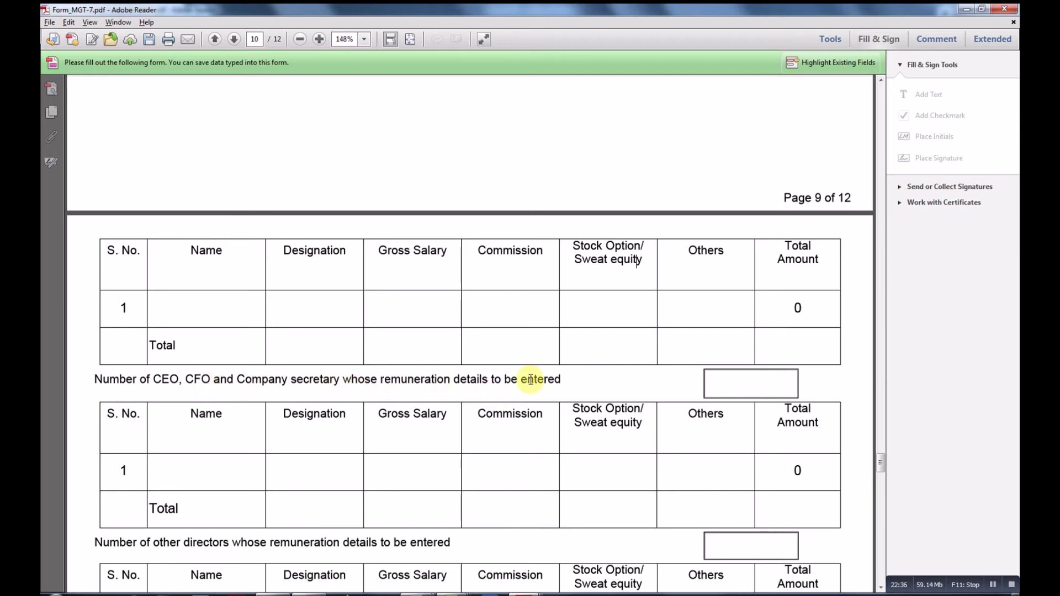
pyautogui.click(722, 393)
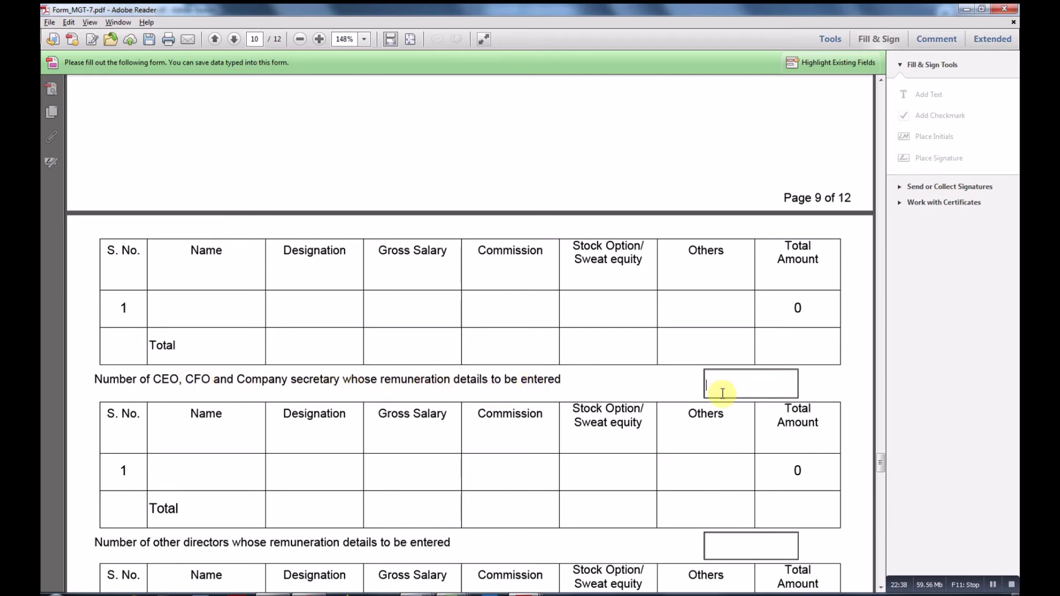
pyautogui.scroll(-3, 331, 373)
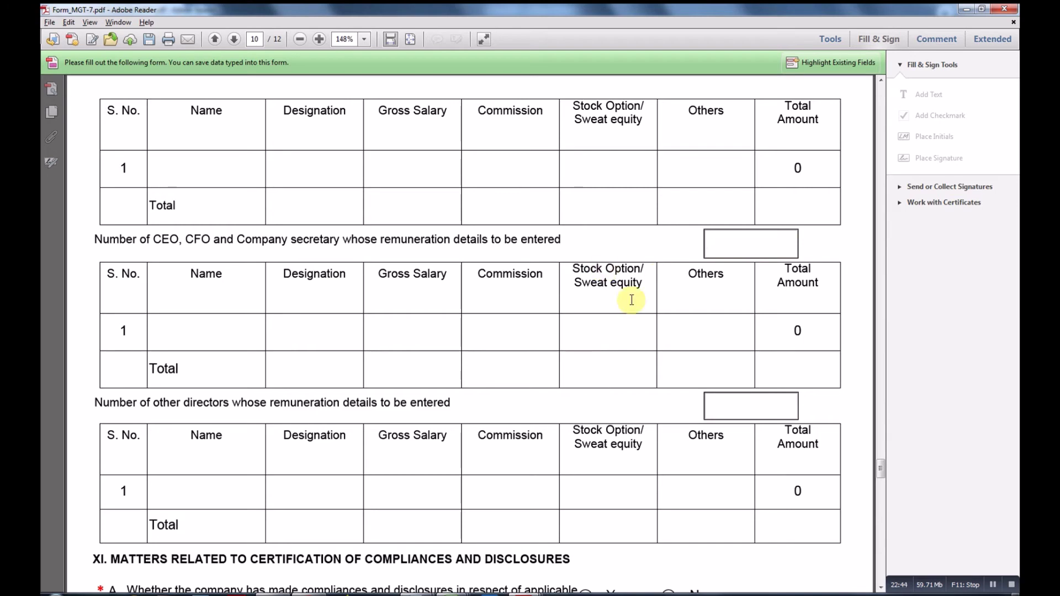
pyautogui.scroll(-2, 790, 356)
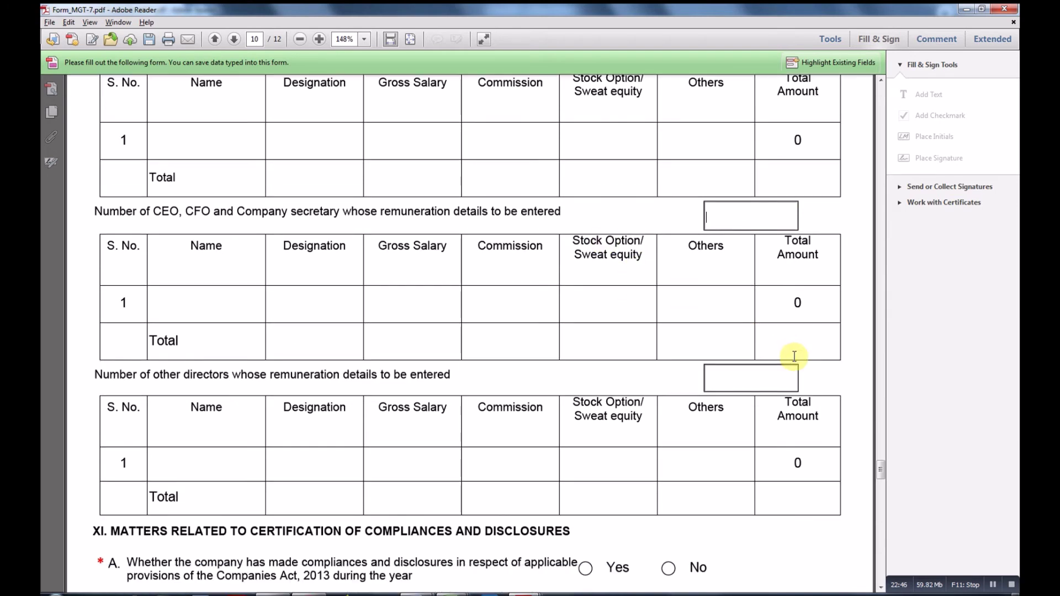
pyautogui.scroll(-3, 461, 374)
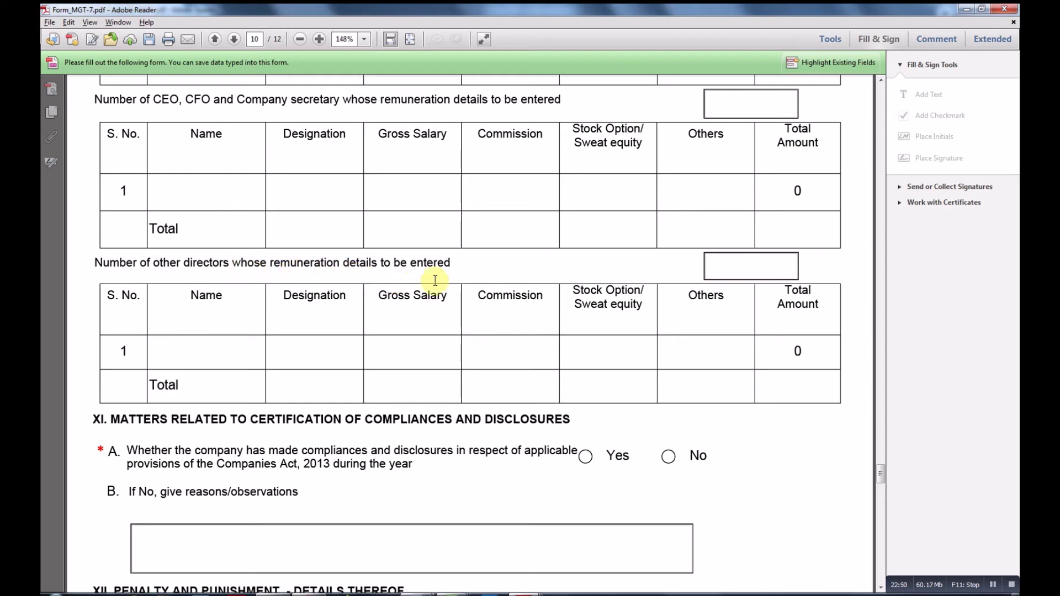
pyautogui.click(230, 262)
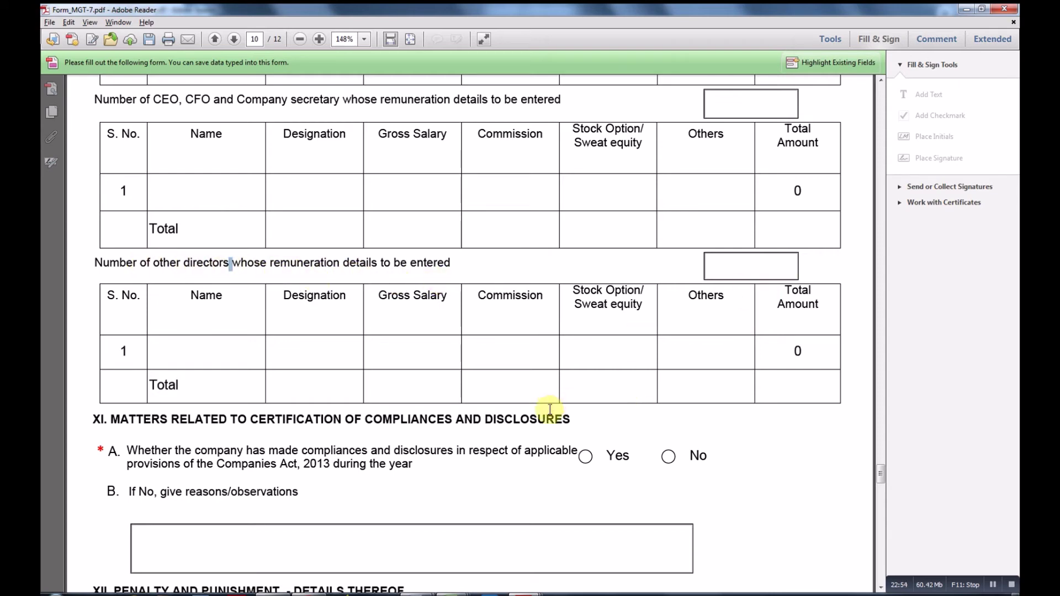
# Step: Answer Yes in section XI to whether the company has made compliances and disclosures under the Companies Act, 2013
pyautogui.scroll(-4, 447, 324)
pyautogui.scroll(-1, 448, 325)
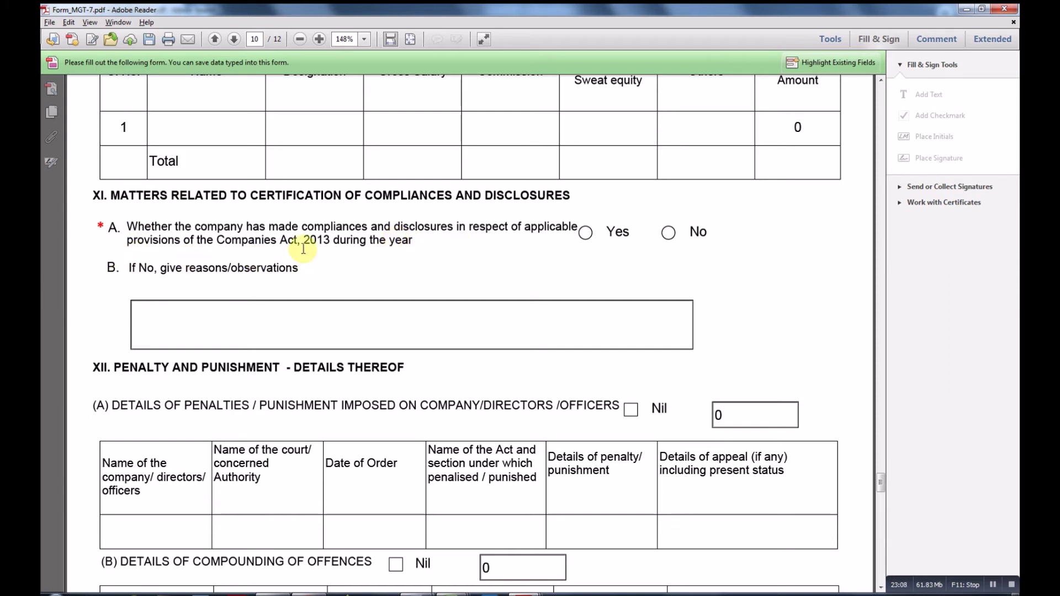
pyautogui.moveTo(268, 228); pyautogui.dragTo(193, 243)
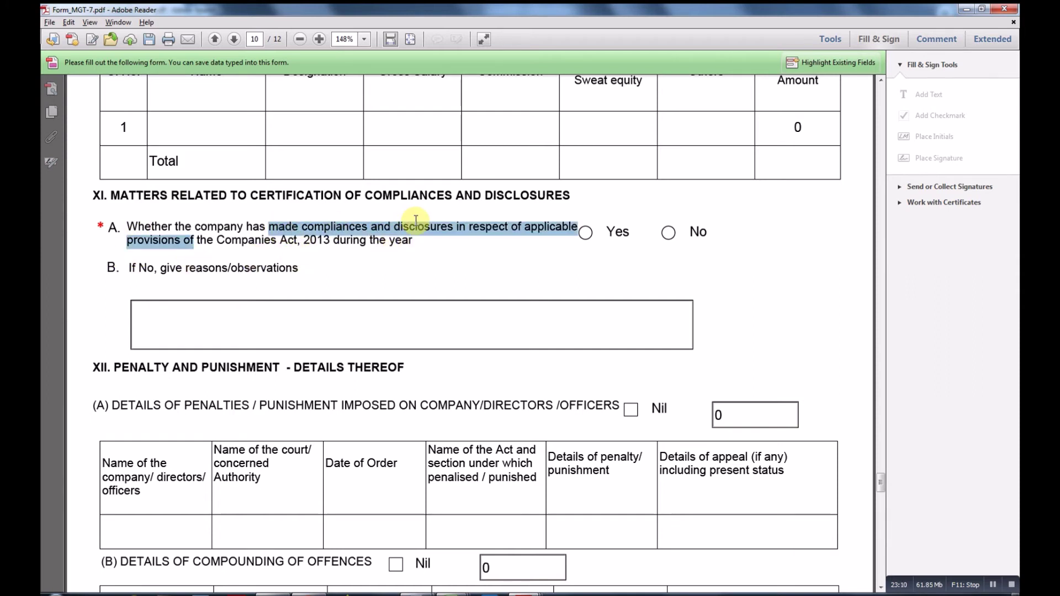
pyautogui.moveTo(217, 241); pyautogui.dragTo(353, 241)
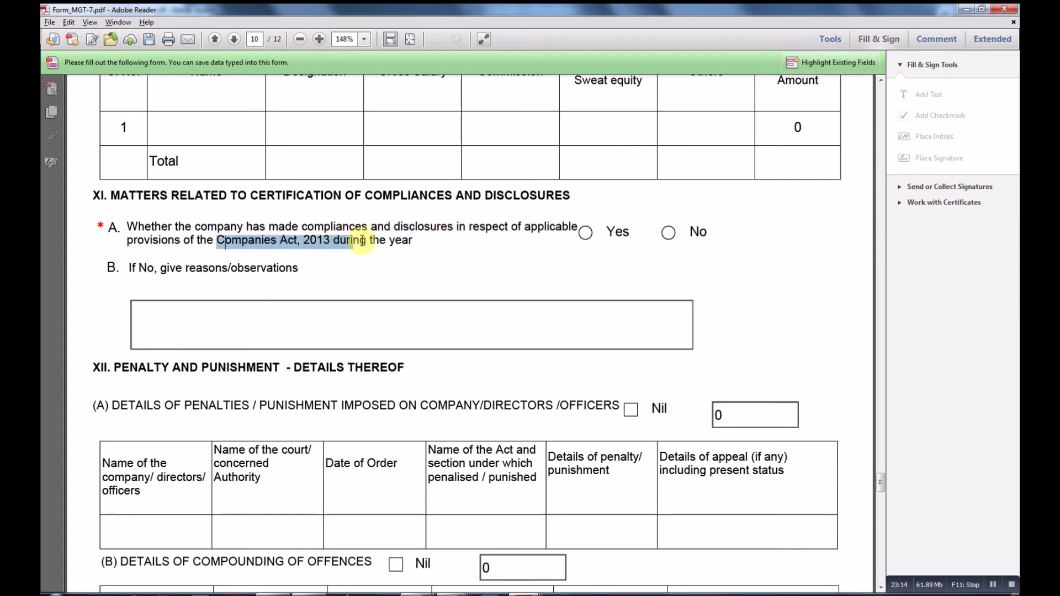
pyautogui.click(354, 241)
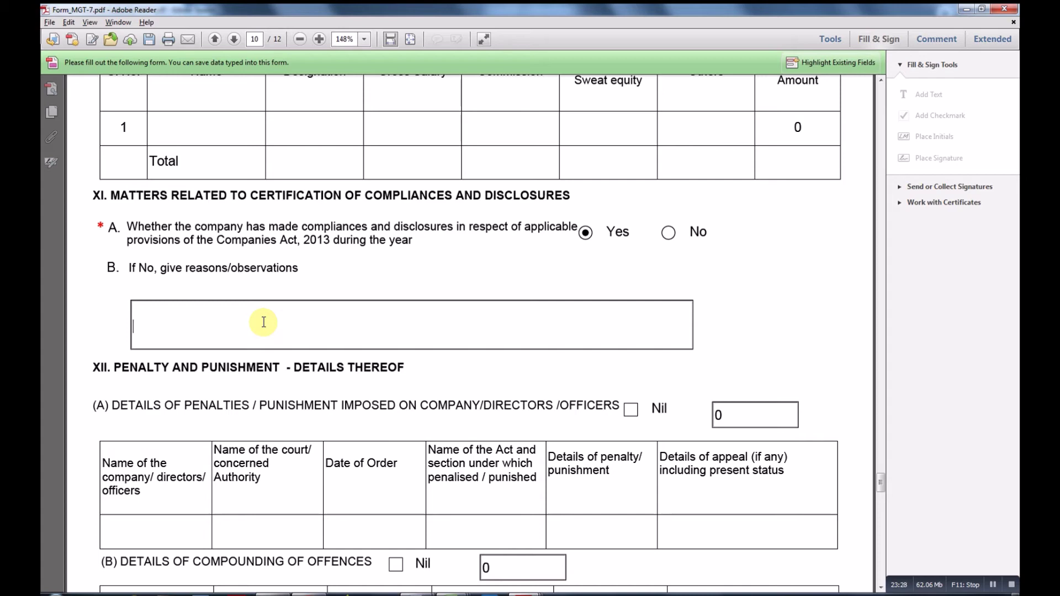
# Step: Mark both the penalties or punishment details and the compounding of offences details in section XII as Nil
pyautogui.scroll(-3, 345, 338)
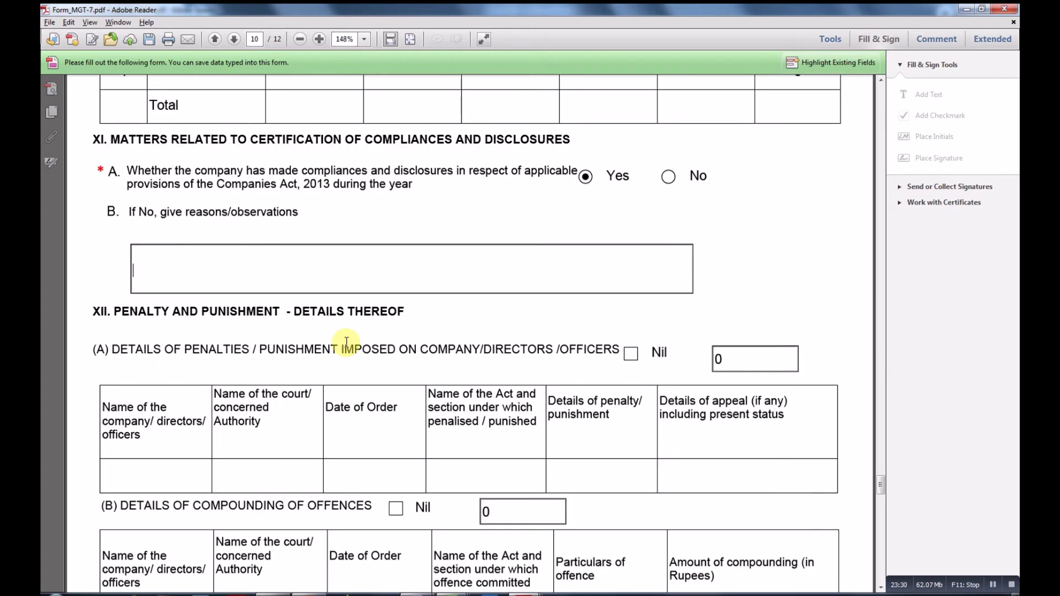
pyautogui.scroll(-2, 343, 340)
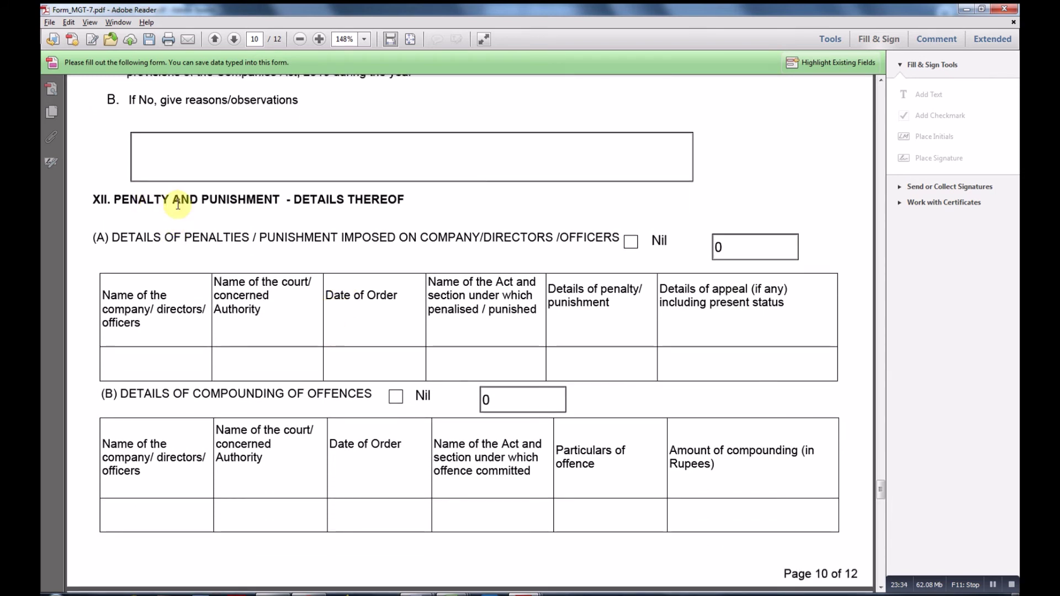
pyautogui.scroll(-1, 391, 225)
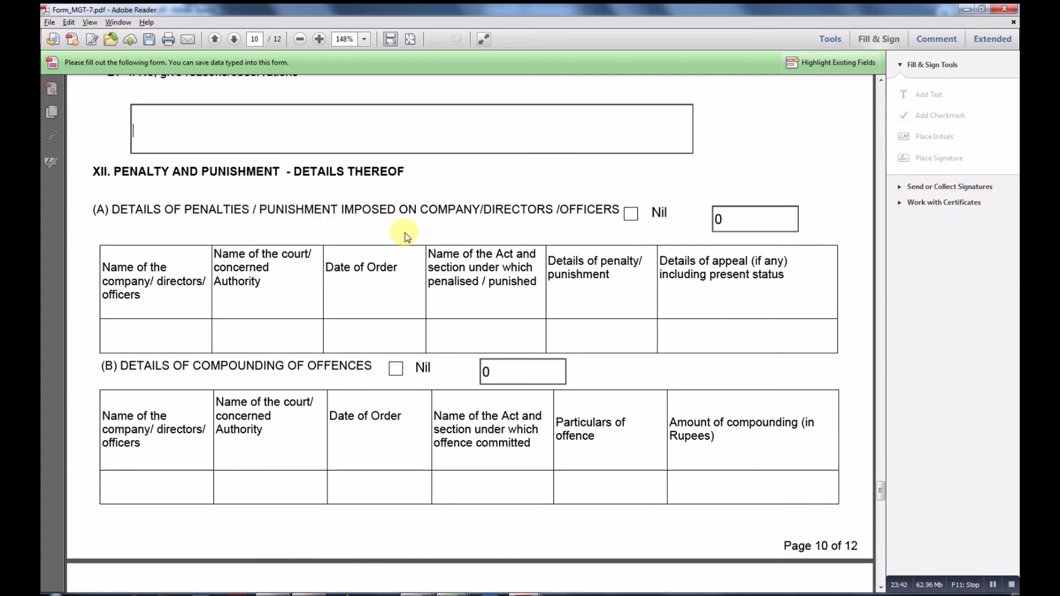
pyautogui.moveTo(495, 210); pyautogui.dragTo(607, 222)
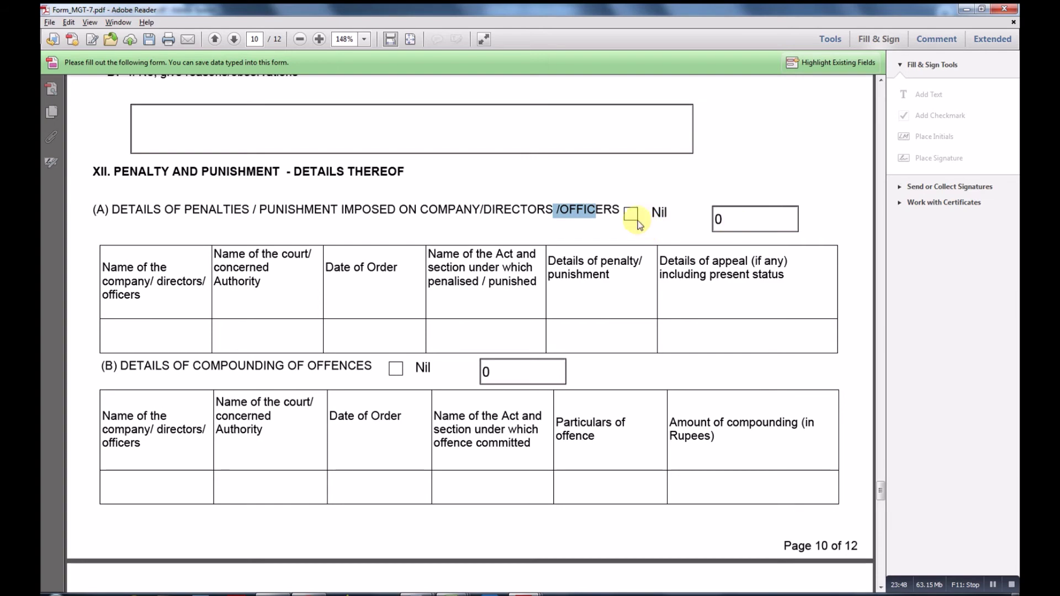
pyautogui.click(631, 216)
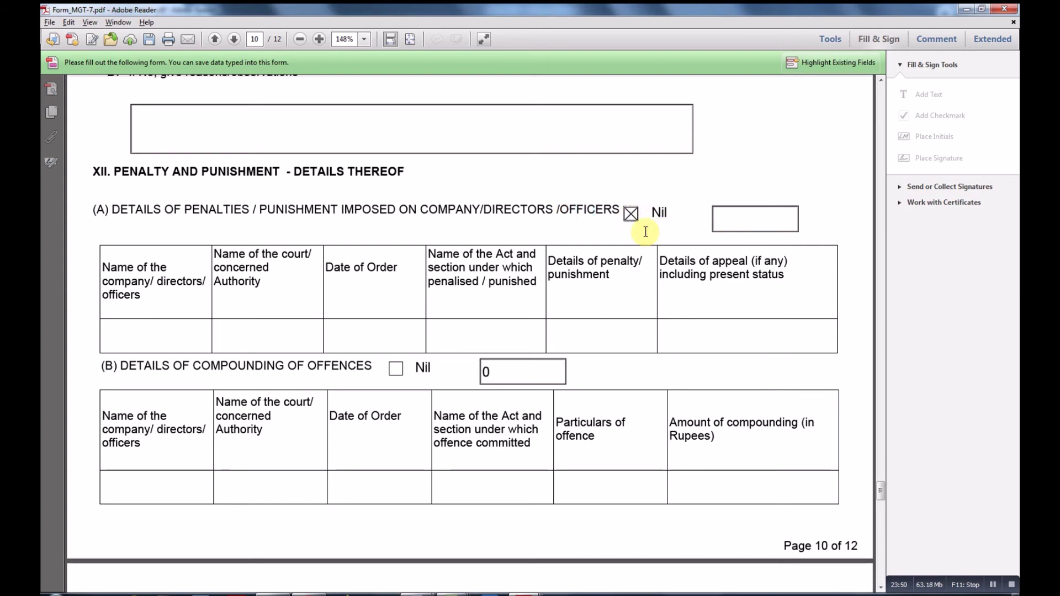
pyautogui.scroll(-4, 646, 231)
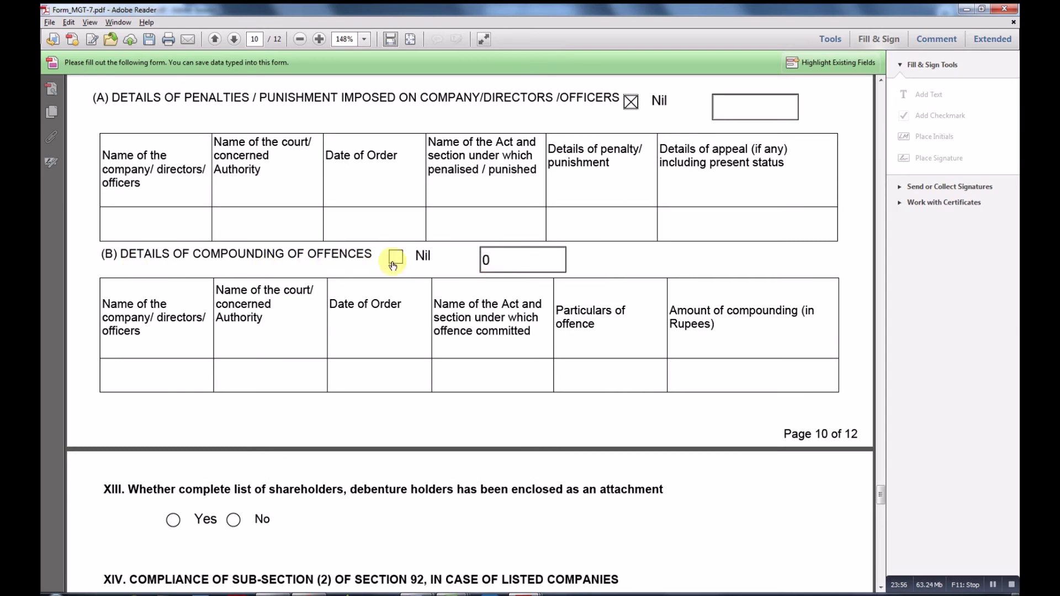
pyautogui.scroll(-1, 393, 263)
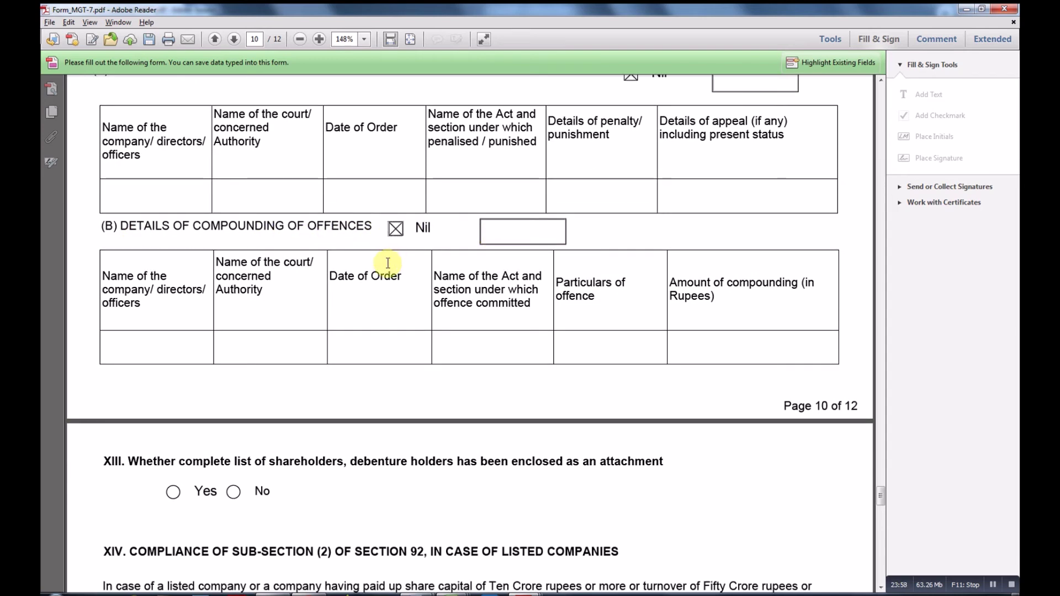
# Step: Answer Yes to the complete list of shareholders and debenture holders being attached, and dismiss the Windows color scheme prompt
pyautogui.scroll(-6, 402, 293)
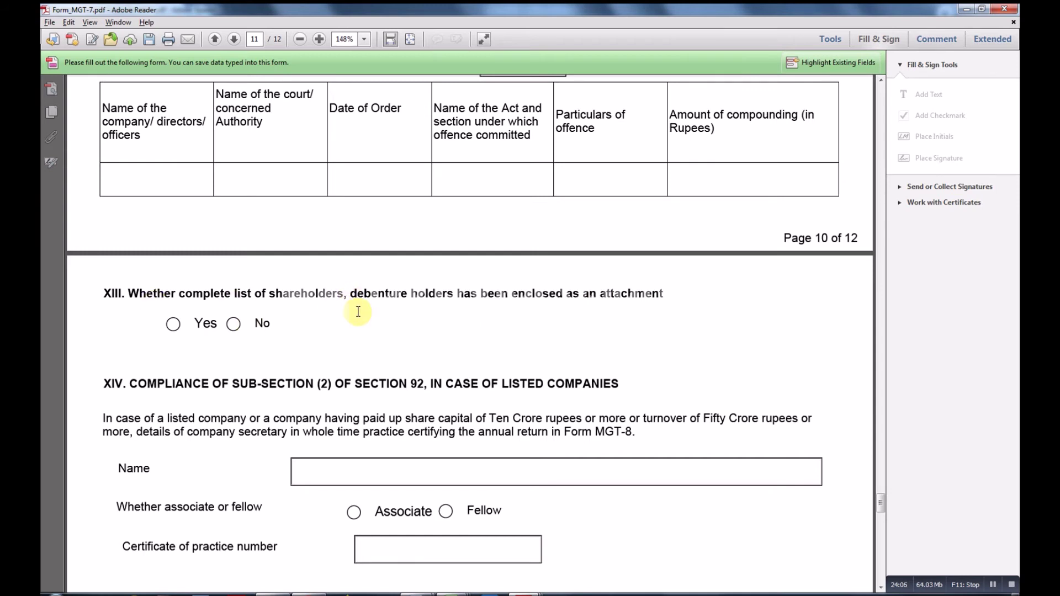
pyautogui.scroll(-1, 358, 312)
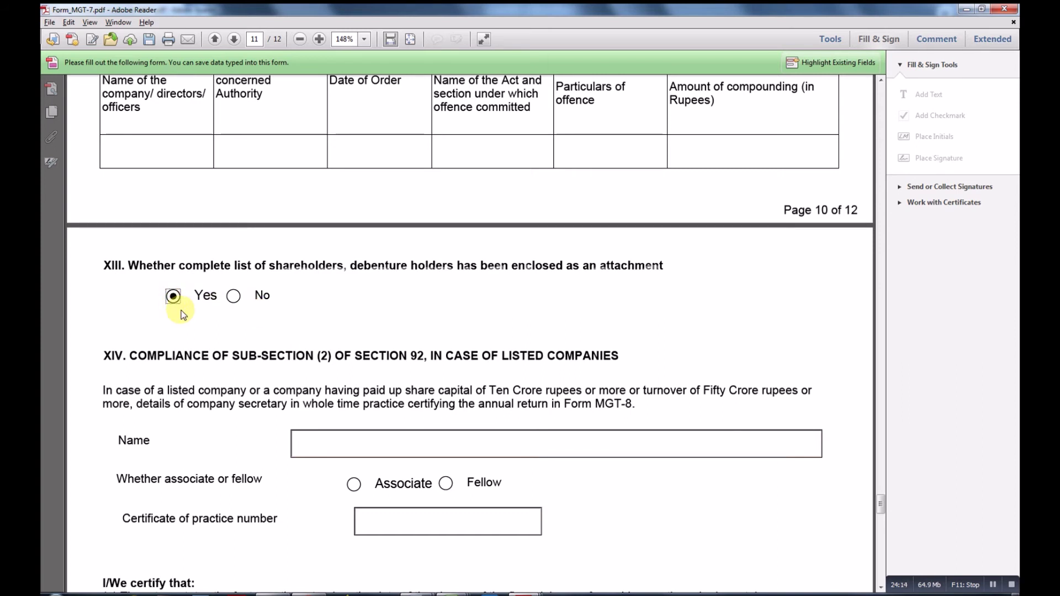
pyautogui.scroll(-3, 269, 326)
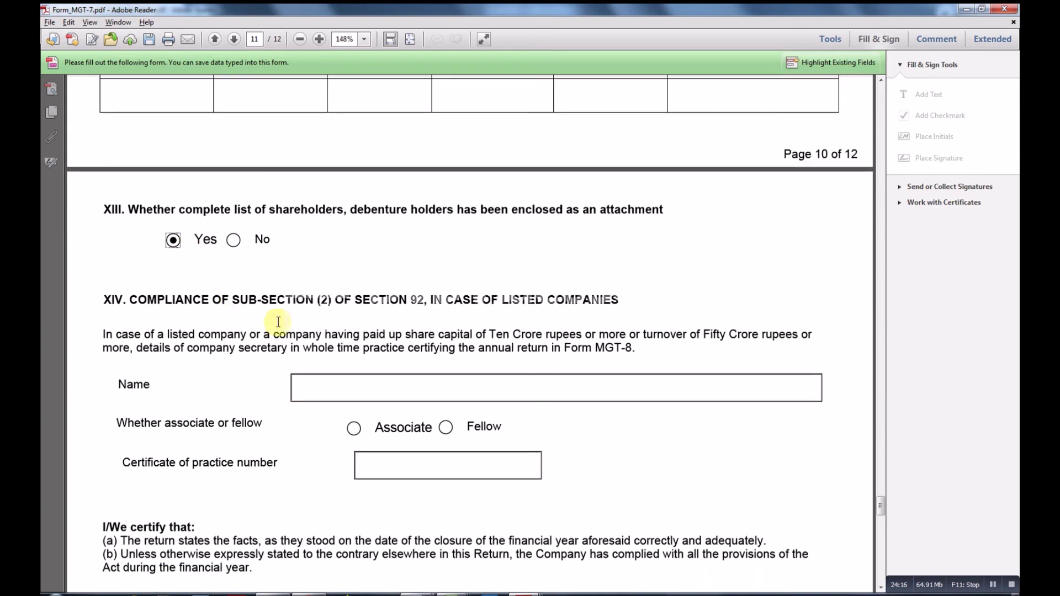
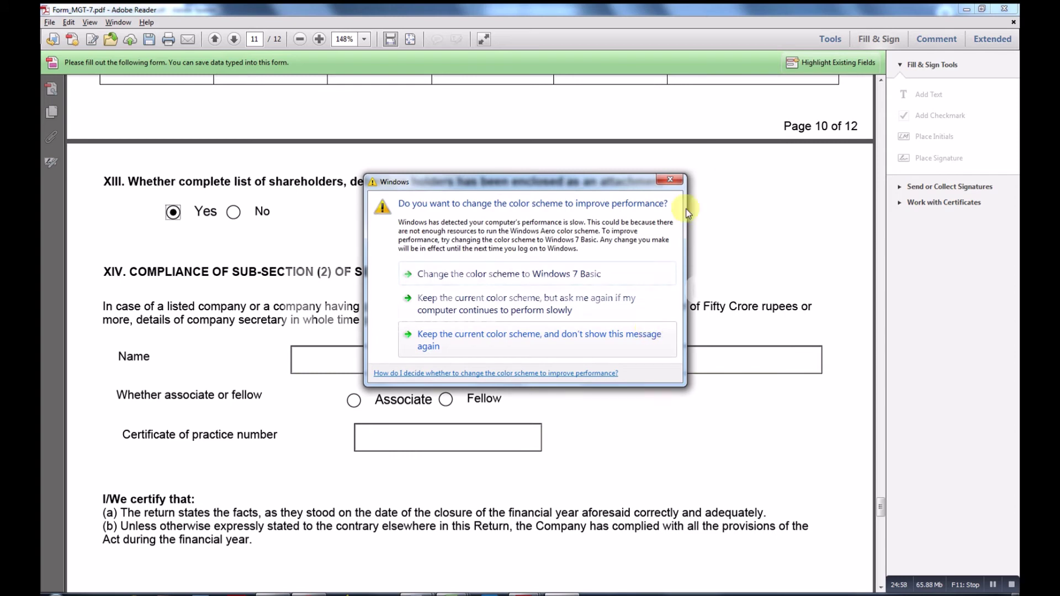
pyautogui.click(670, 179)
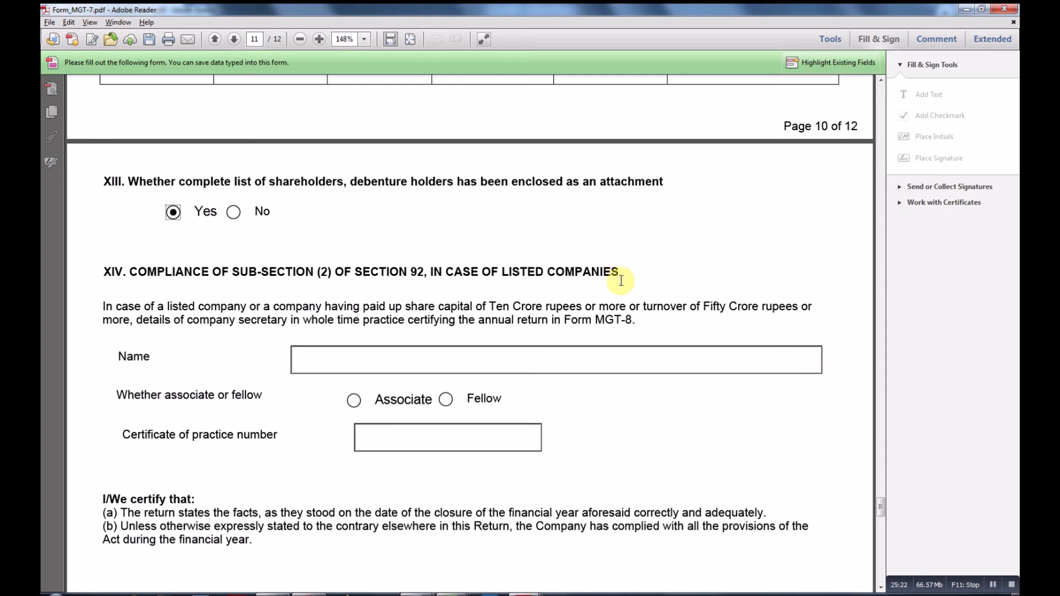
# Step: Examine section XIV on listed company compliance, the certification statements, the declaration and the digital signature fields
pyautogui.scroll(-2, 646, 331)
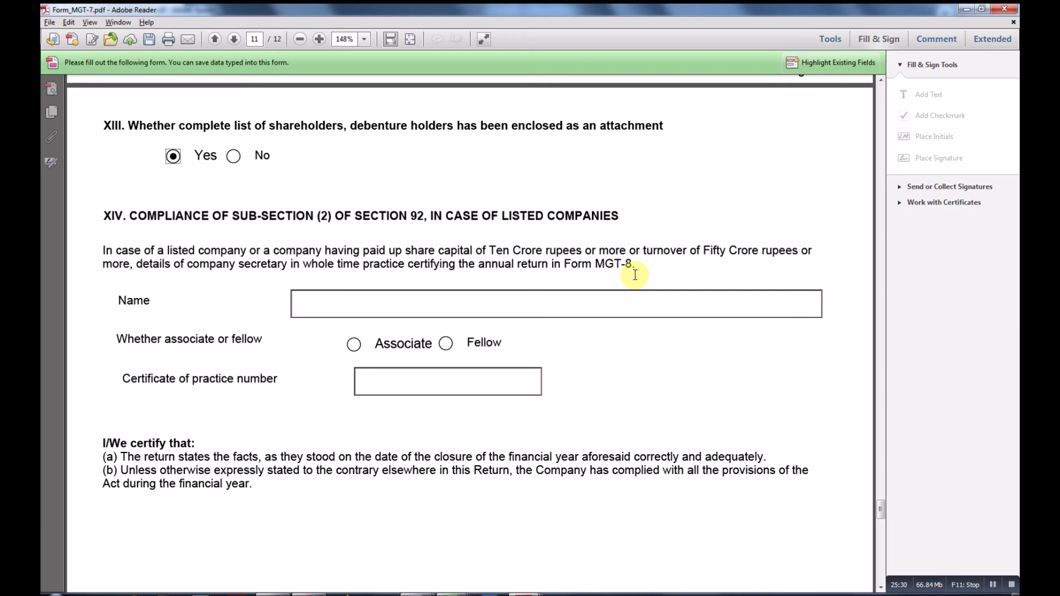
pyautogui.scroll(-3, 635, 274)
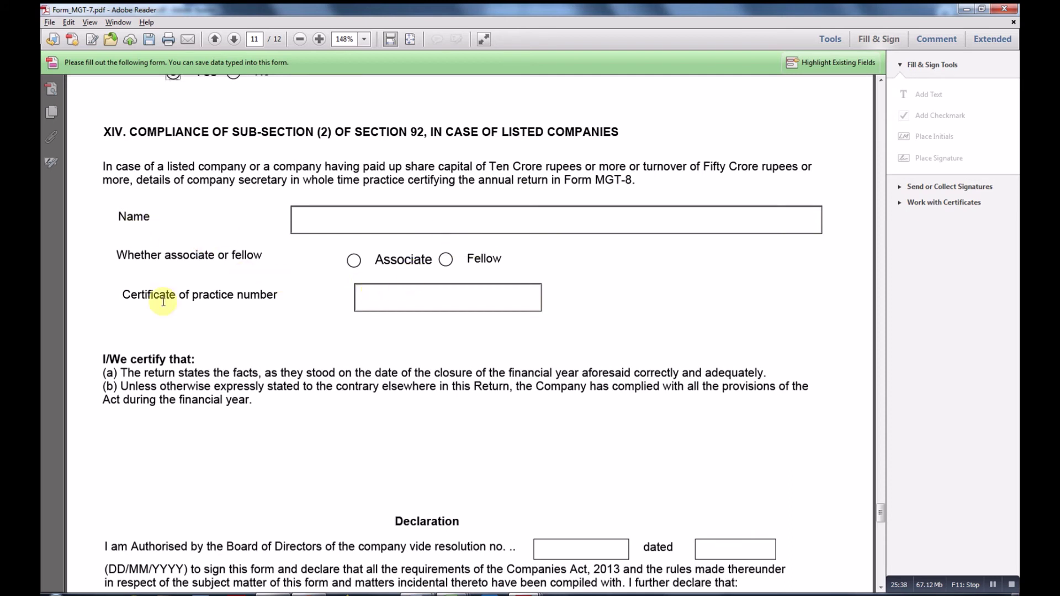
pyautogui.scroll(-1, 422, 301)
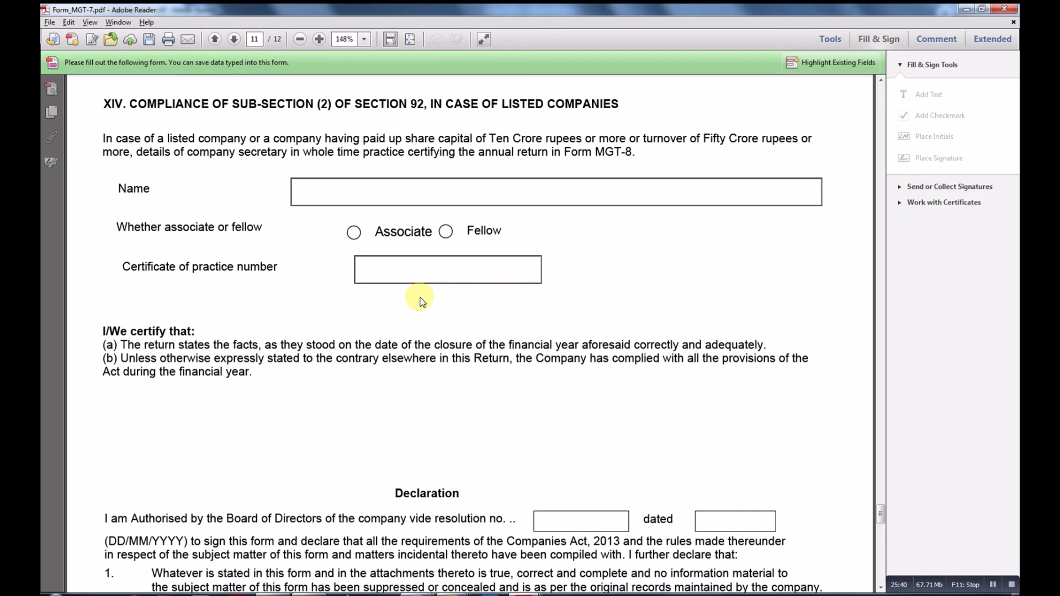
pyautogui.scroll(-1, 270, 326)
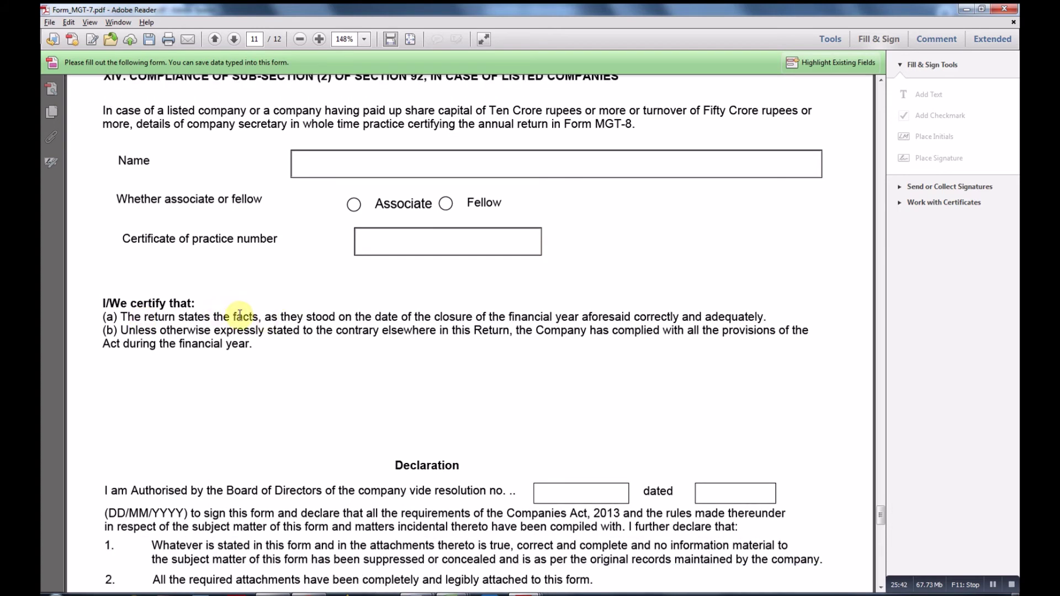
pyautogui.scroll(-1, 240, 316)
pyautogui.scroll(-2, 431, 293)
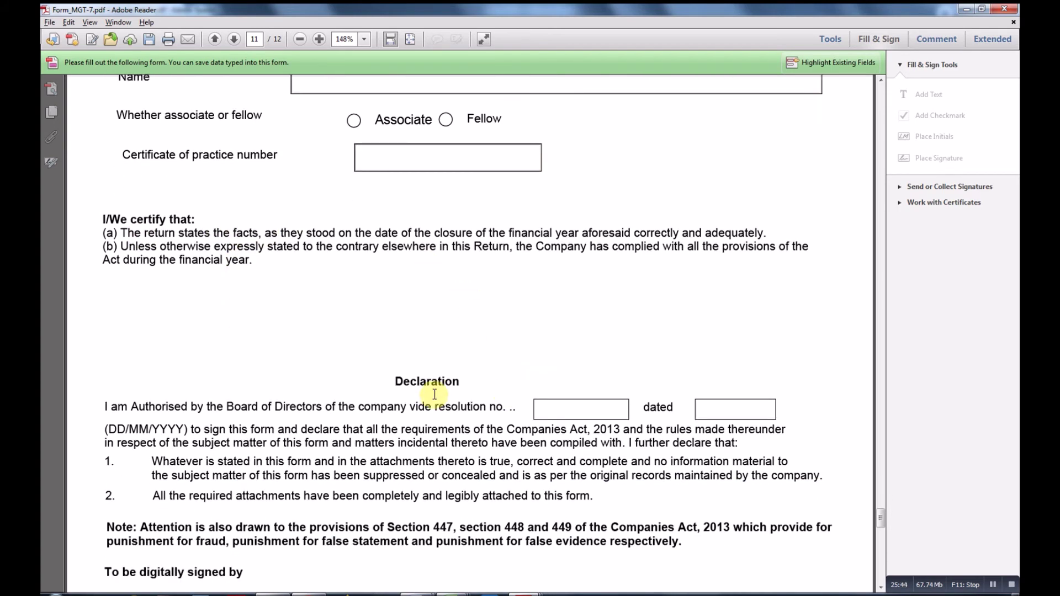
pyautogui.scroll(-4, 442, 392)
pyautogui.scroll(-2, 488, 359)
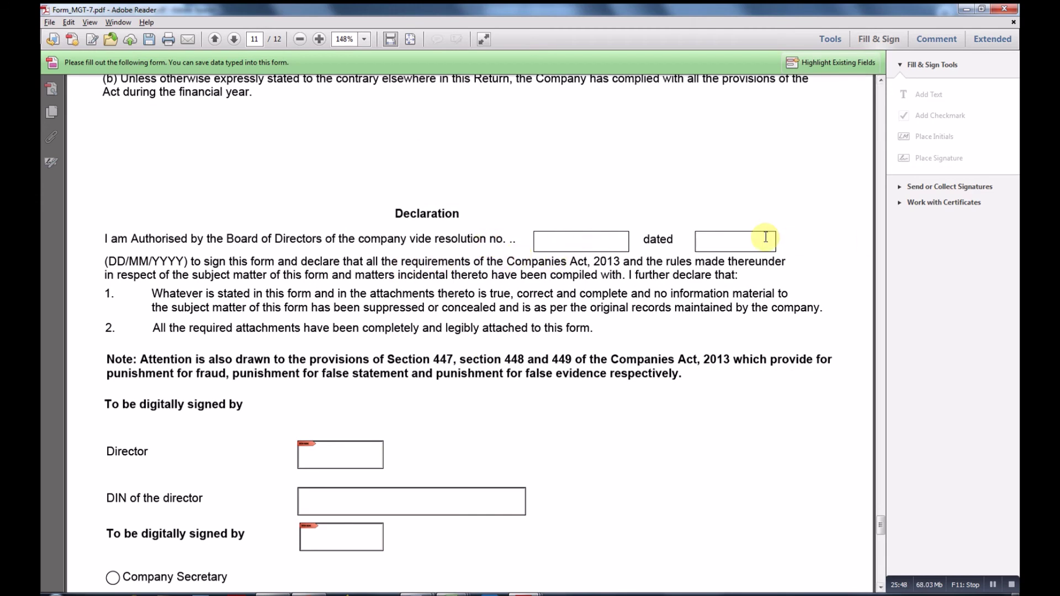
pyautogui.scroll(-8, 765, 235)
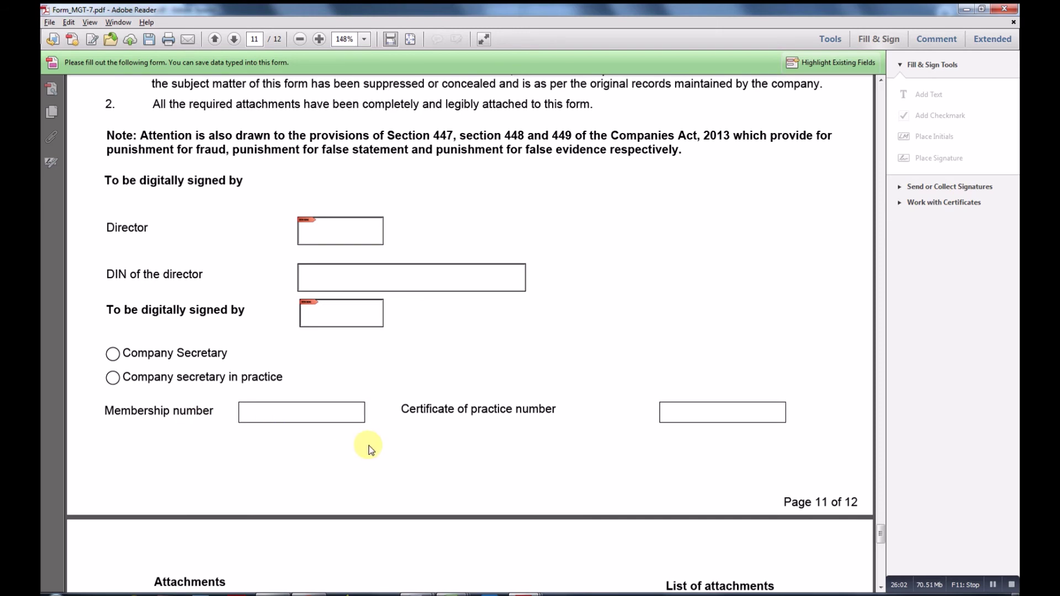
# Step: Review the attachments section for the shareholder list, AGM extension approval letter, copy of MGT-8 and optional attachments
pyautogui.scroll(-5, 369, 448)
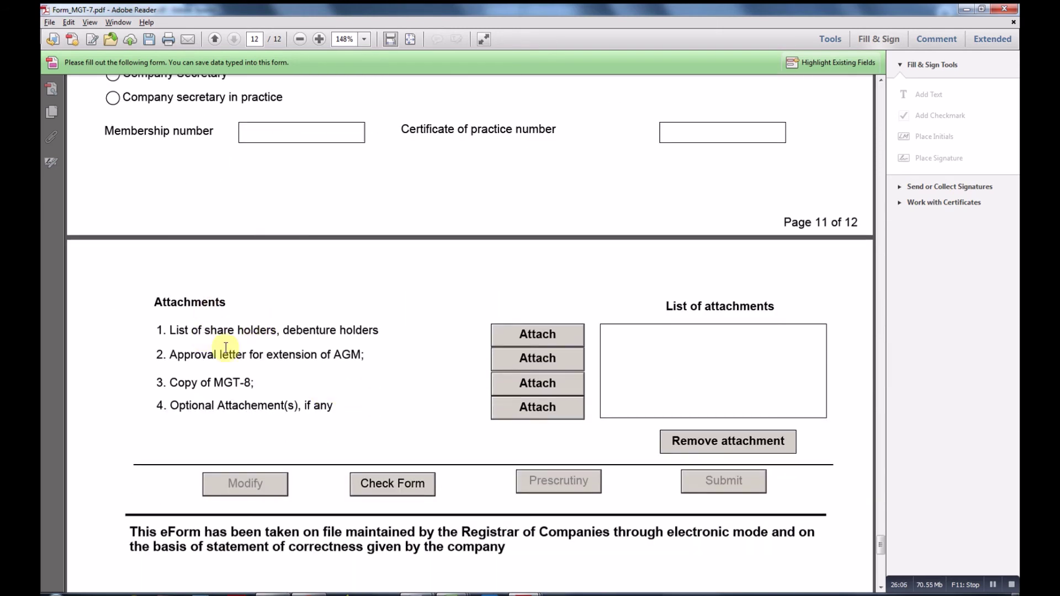
pyautogui.moveTo(362, 329); pyautogui.dragTo(177, 330)
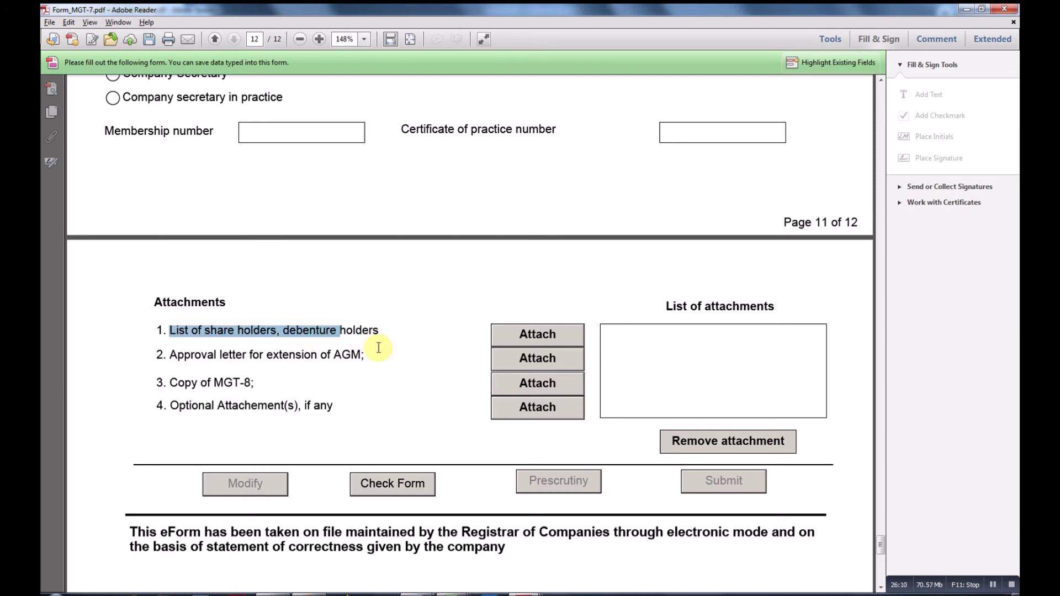
pyautogui.click(368, 378)
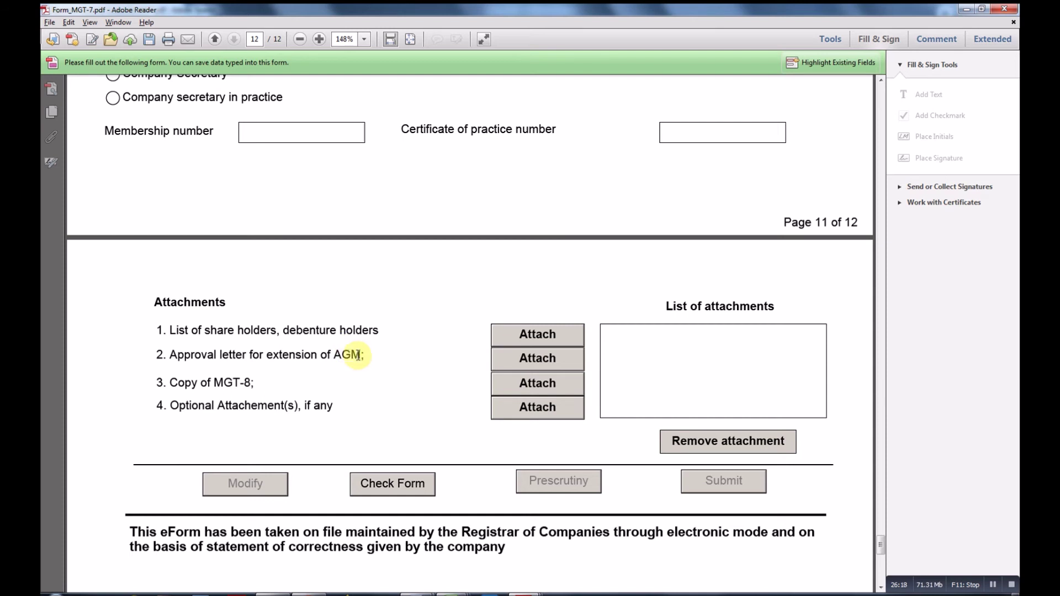
pyautogui.moveTo(260, 383); pyautogui.dragTo(214, 381)
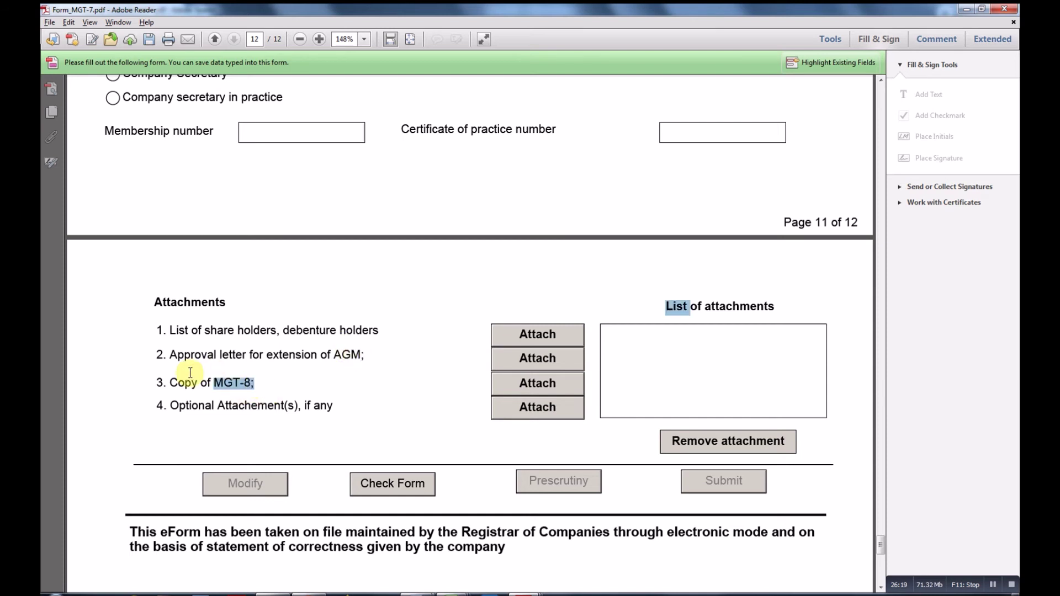
pyautogui.click(329, 388)
pyautogui.scroll(-2, 315, 389)
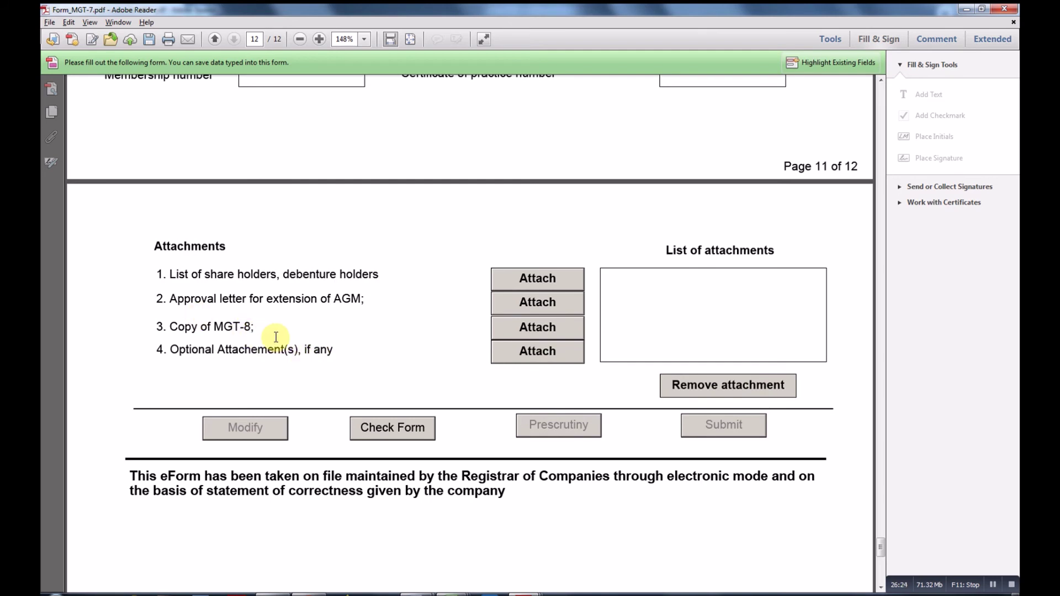
# Step: Open the MGT-8 CS Certification PDF, read its heading and opening paragraph, and dismiss the Windows color scheme prompt
pyautogui.click(501, 589)
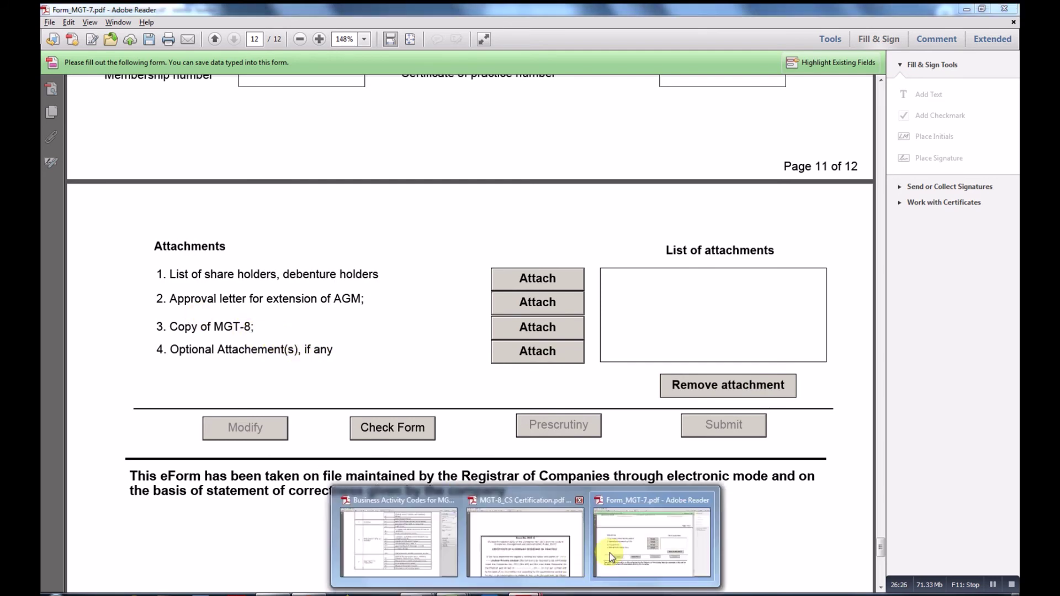
pyautogui.click(558, 546)
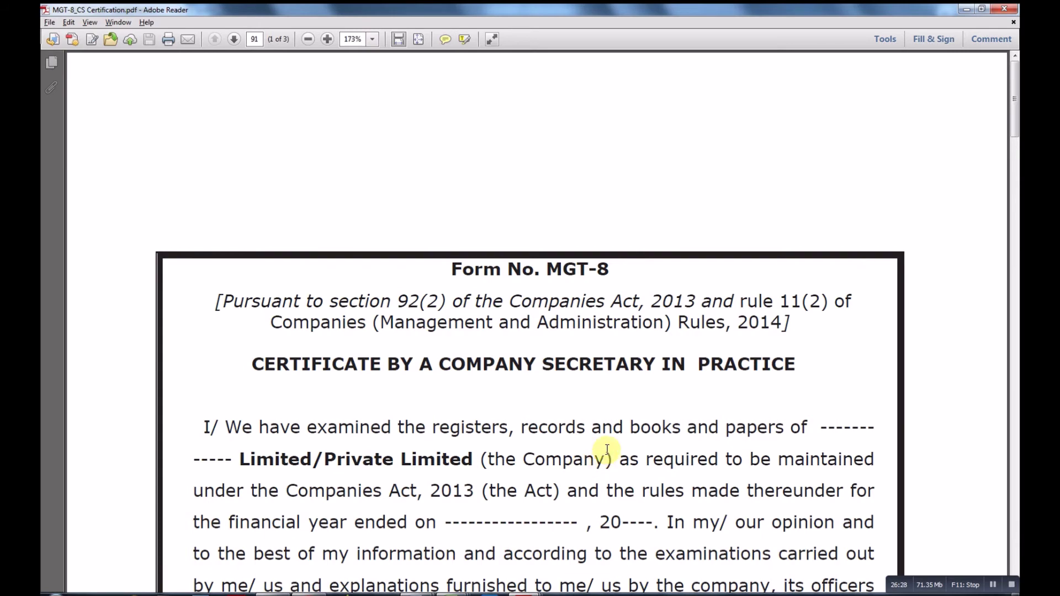
pyautogui.scroll(-1, 602, 445)
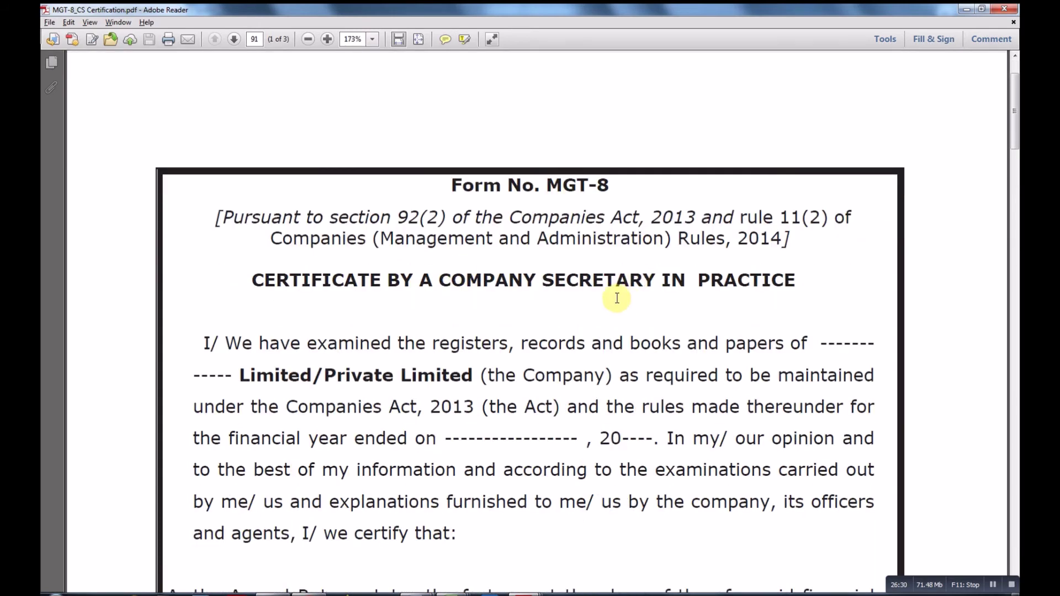
pyautogui.scroll(-1, 608, 310)
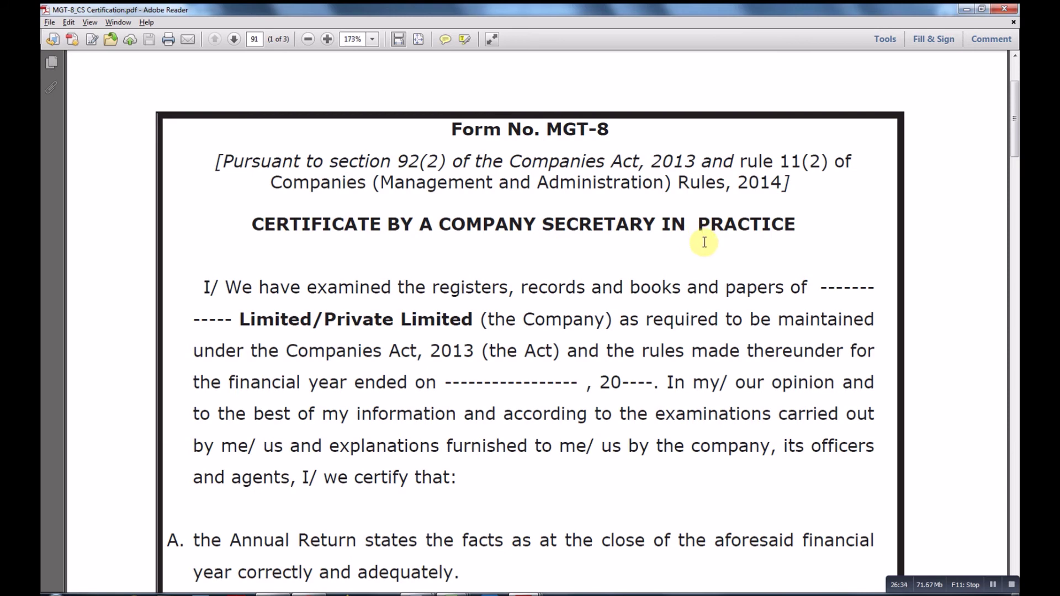
pyautogui.scroll(-2, 704, 241)
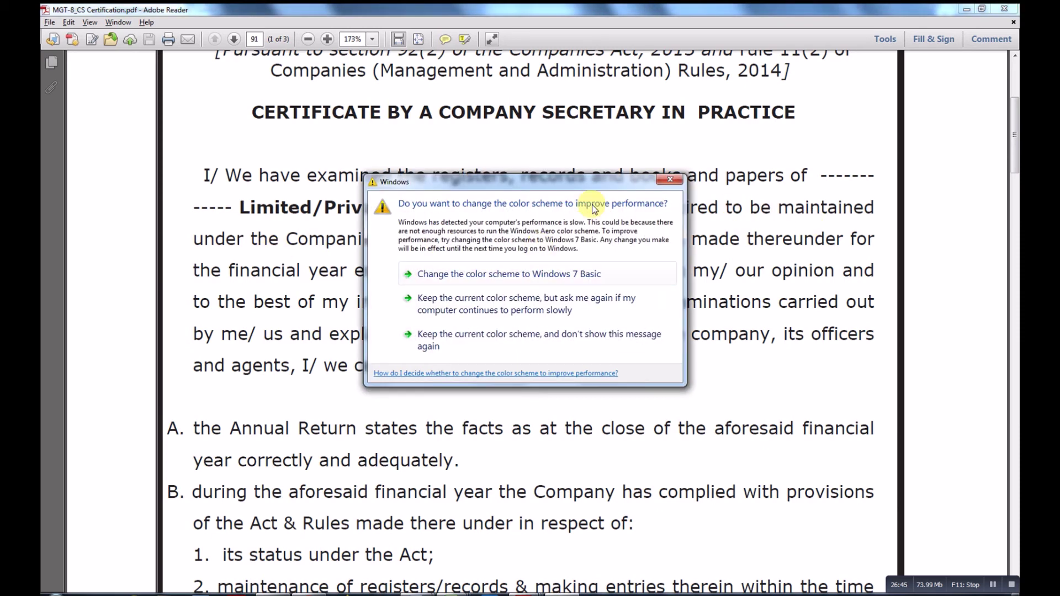
pyautogui.click(669, 179)
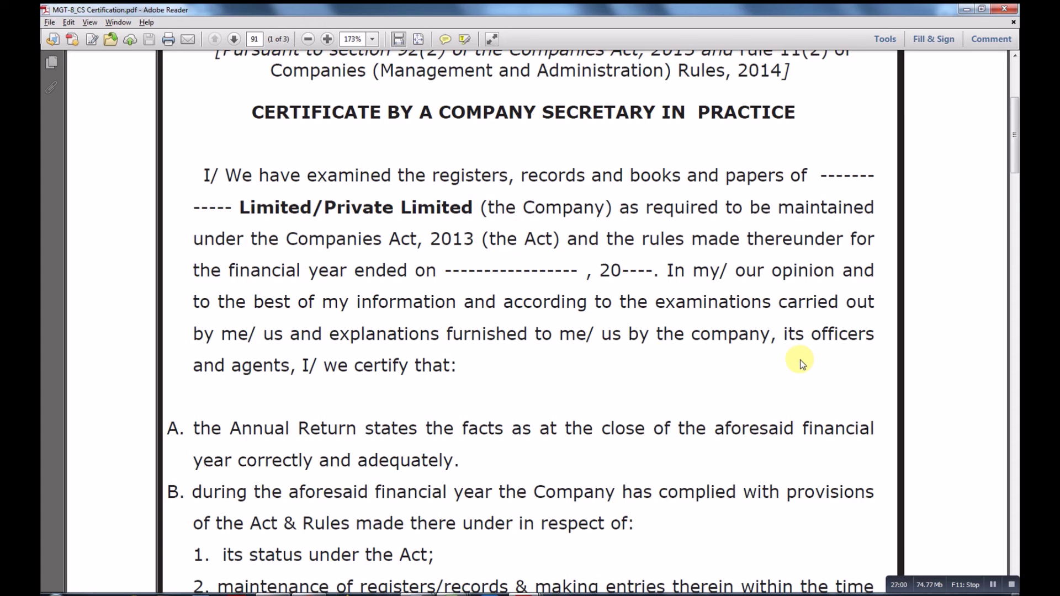
# Step: Read certification points A and B of Form MGT-8, including the compliance items 1 to 18
pyautogui.scroll(-2, 553, 372)
pyautogui.scroll(-3, 562, 381)
pyautogui.scroll(-1, 561, 374)
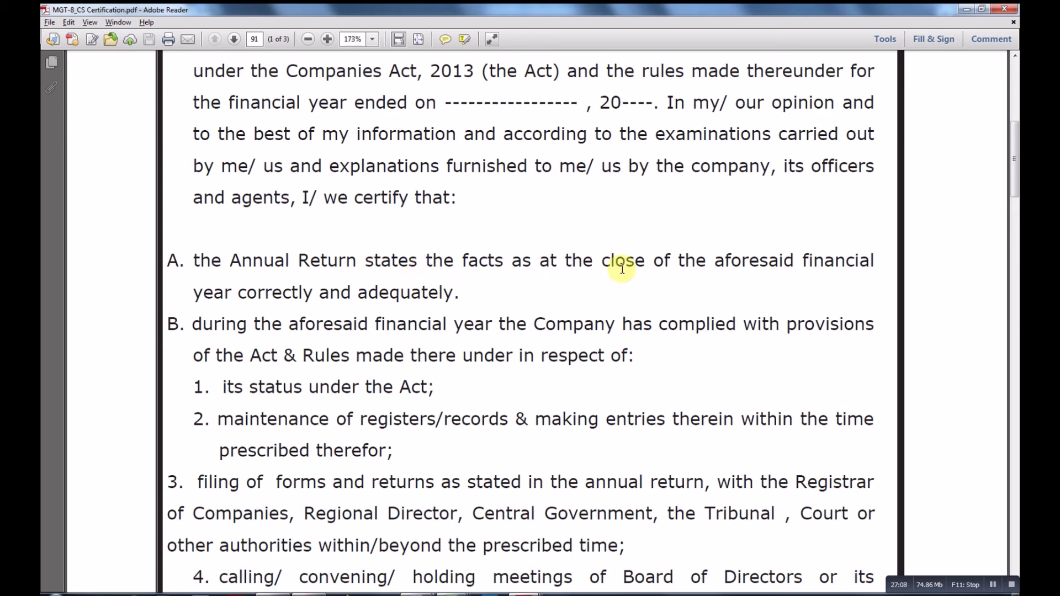
pyautogui.scroll(-2, 621, 265)
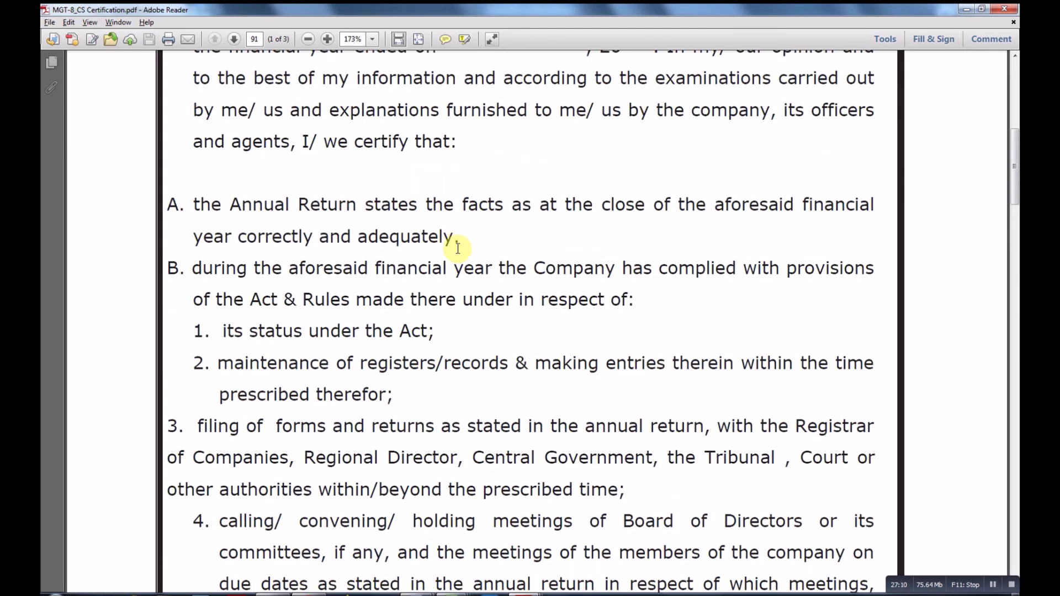
pyautogui.scroll(-2, 457, 248)
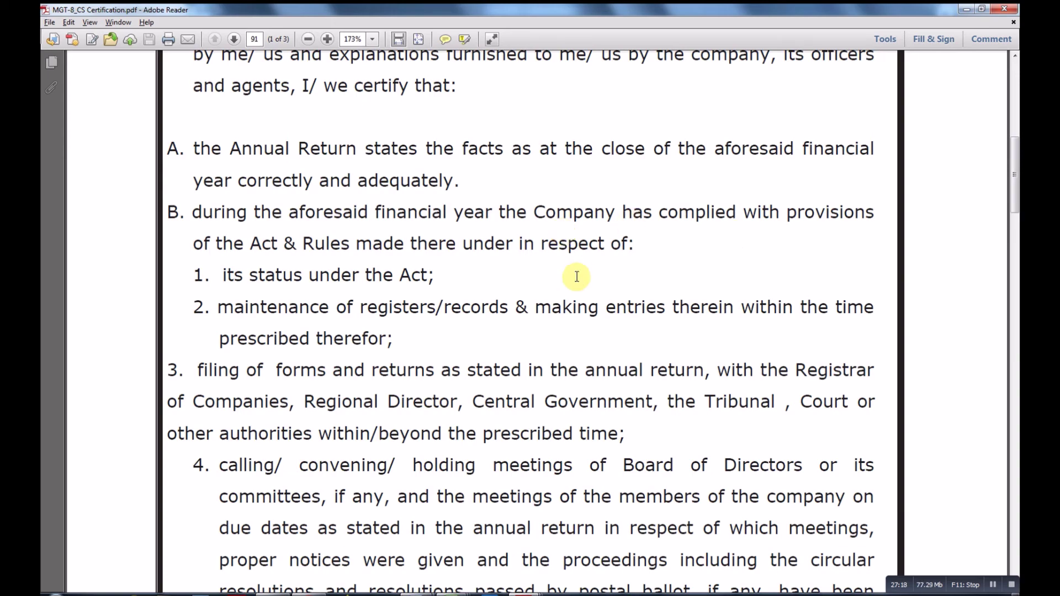
pyautogui.scroll(-8, 497, 270)
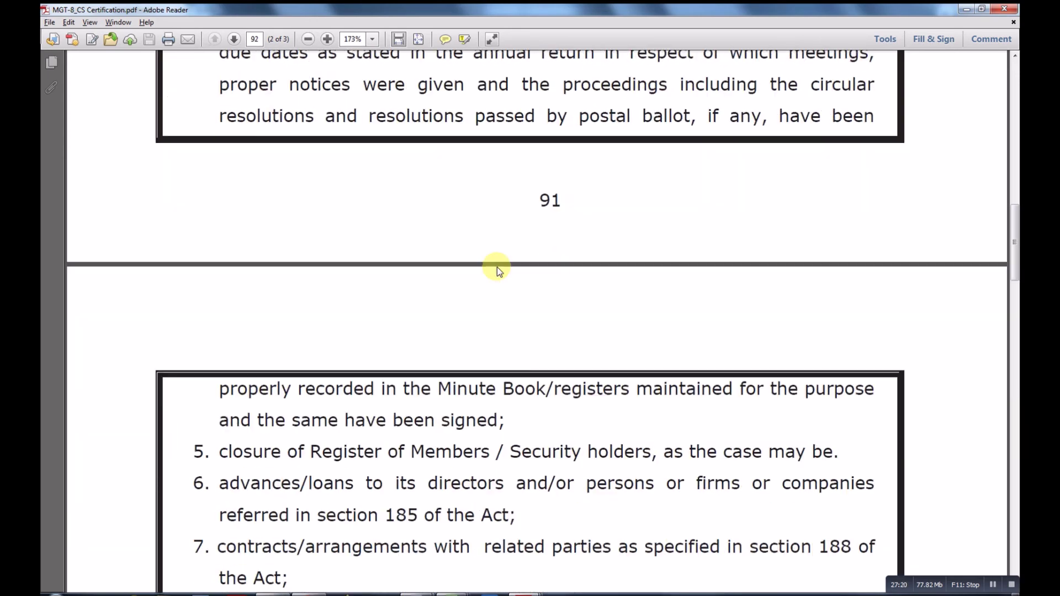
pyautogui.scroll(-3, 497, 267)
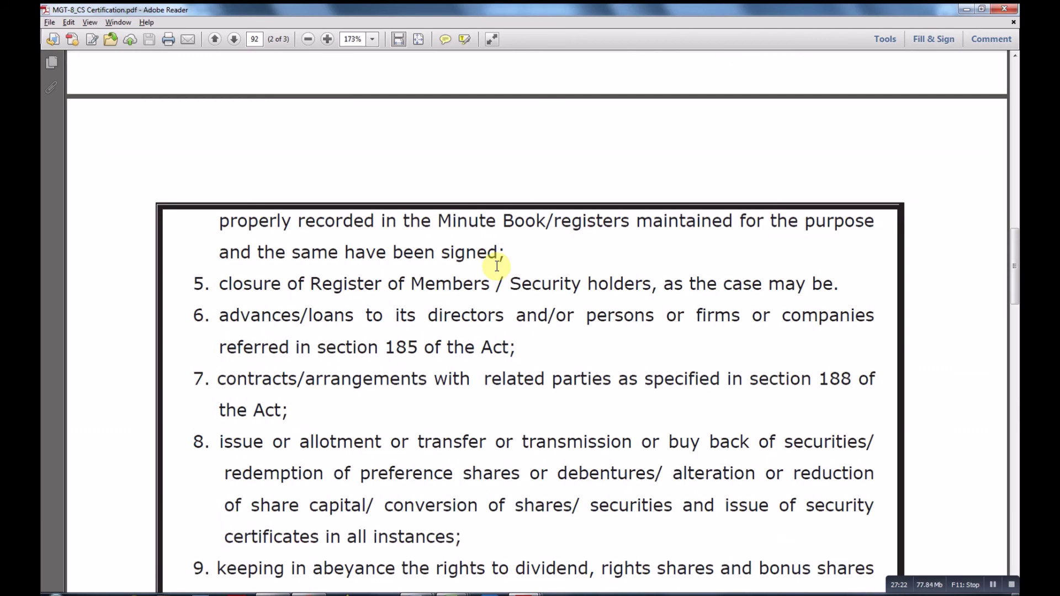
pyautogui.scroll(-9, 497, 266)
pyautogui.scroll(-9, 524, 291)
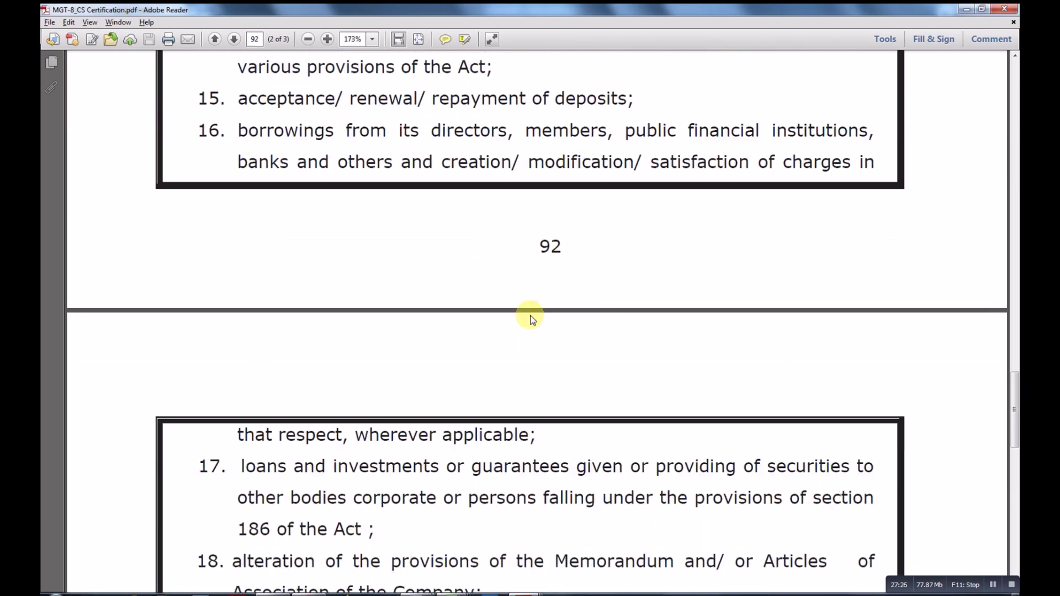
pyautogui.scroll(-9, 532, 318)
# Step: Examine the place, date, signature and C.P. No. fields and the note on adverse remarks at the end of MGT-8
pyautogui.scroll(3, 530, 331)
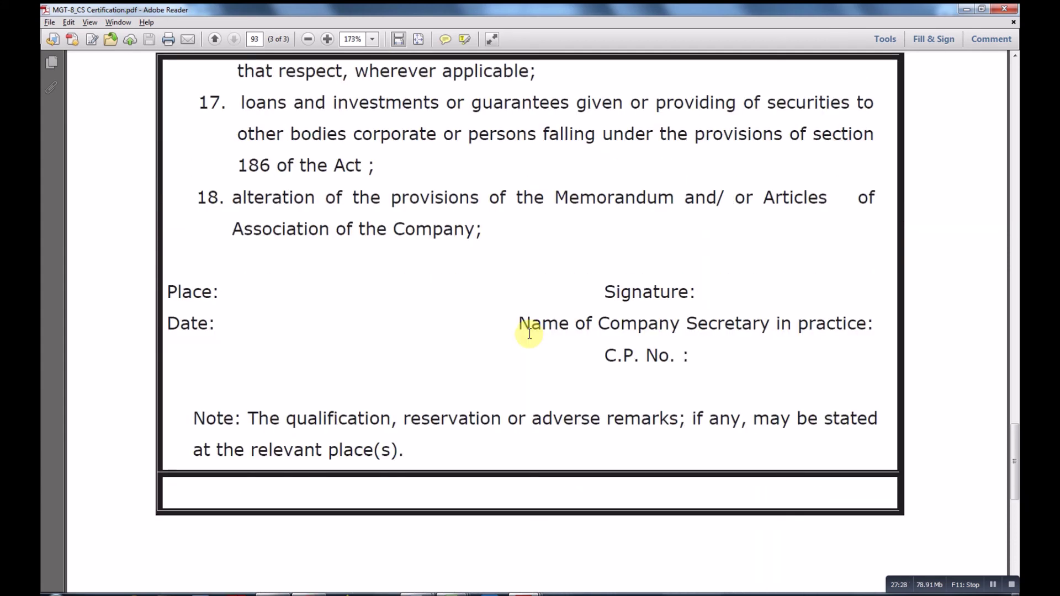
pyautogui.scroll(4, 529, 333)
pyautogui.scroll(-2, 513, 301)
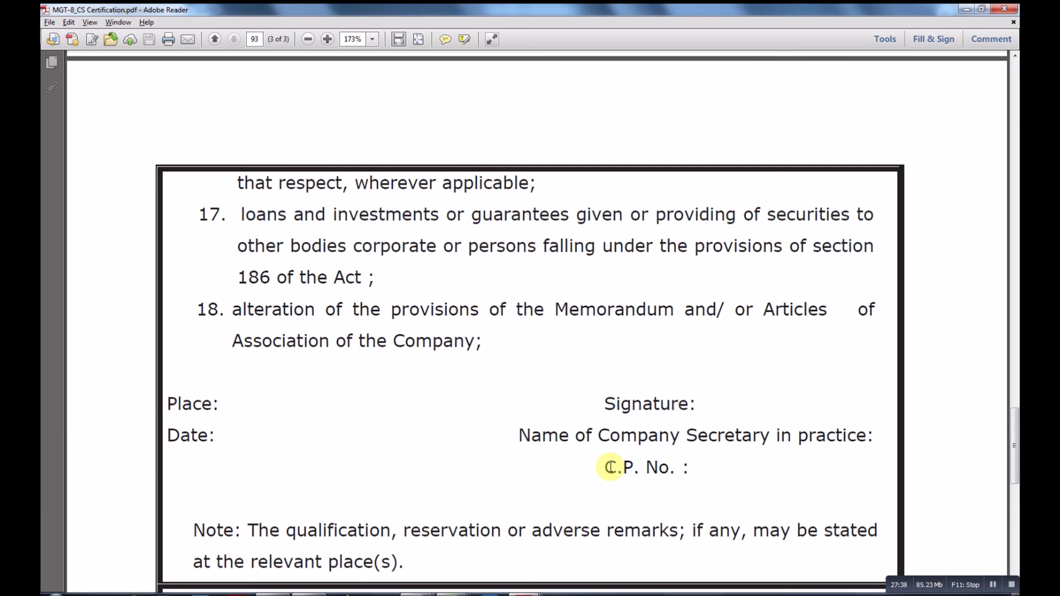
pyautogui.scroll(-4, 276, 439)
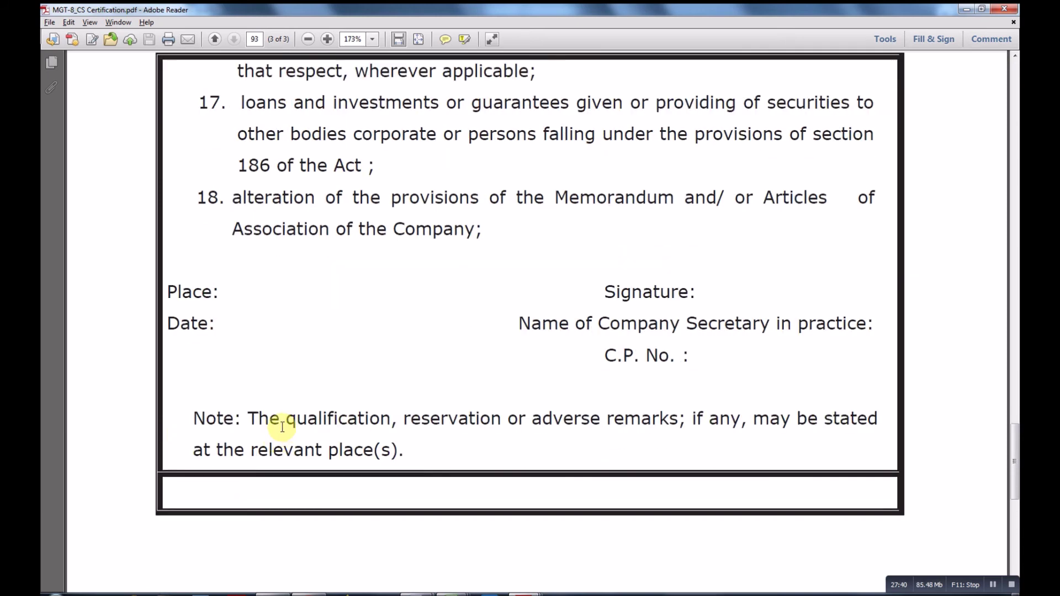
pyautogui.scroll(-5, 281, 428)
pyautogui.scroll(4, 284, 428)
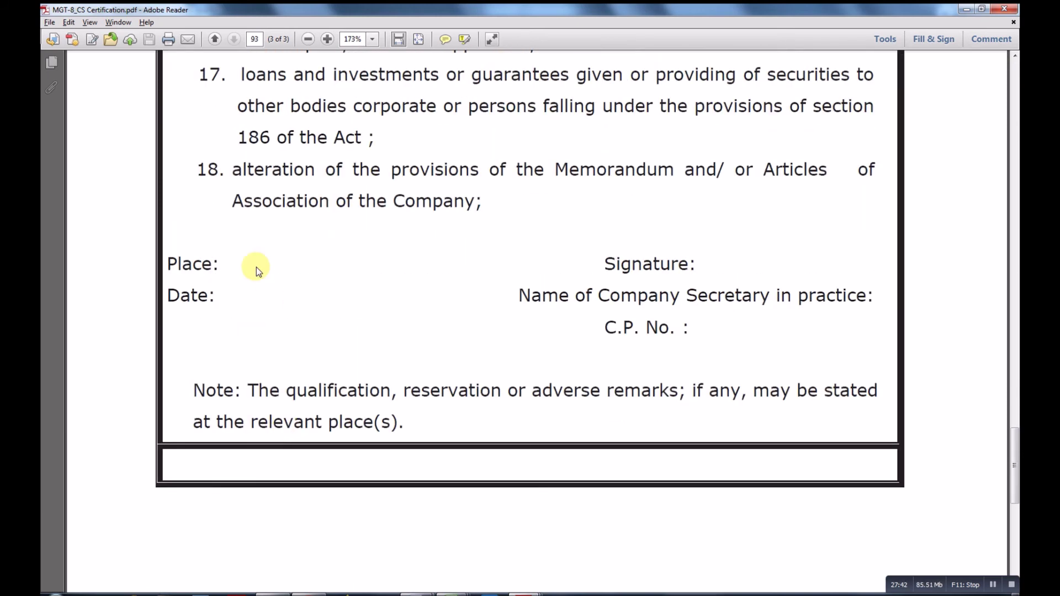
# Step: Review the opening paragraph of the MGT-8 certificate again and return to the attachments section of Form MGT-7
pyautogui.scroll(18, 267, 303)
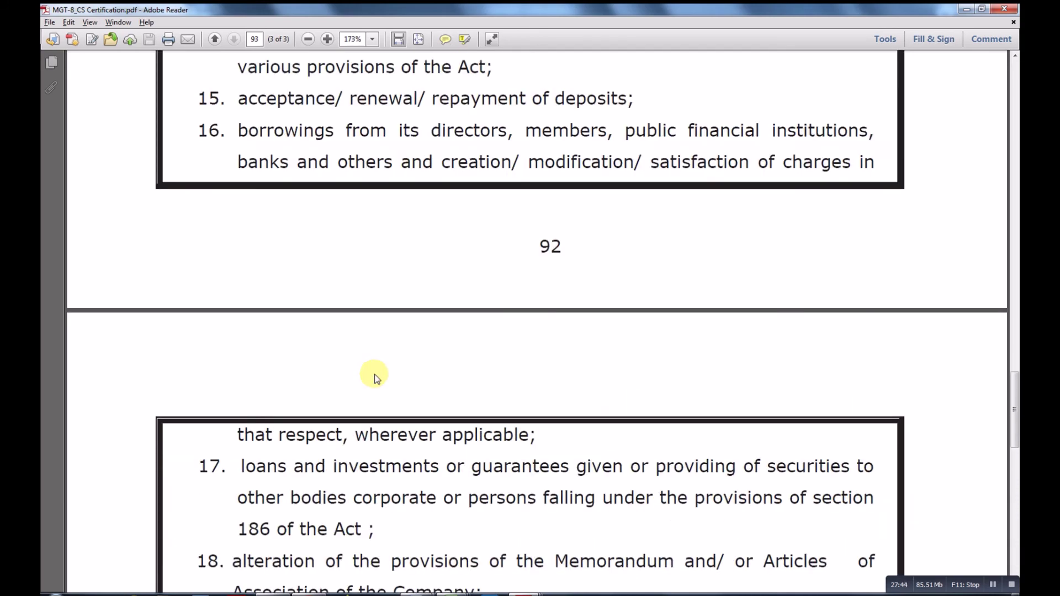
pyautogui.scroll(20, 375, 373)
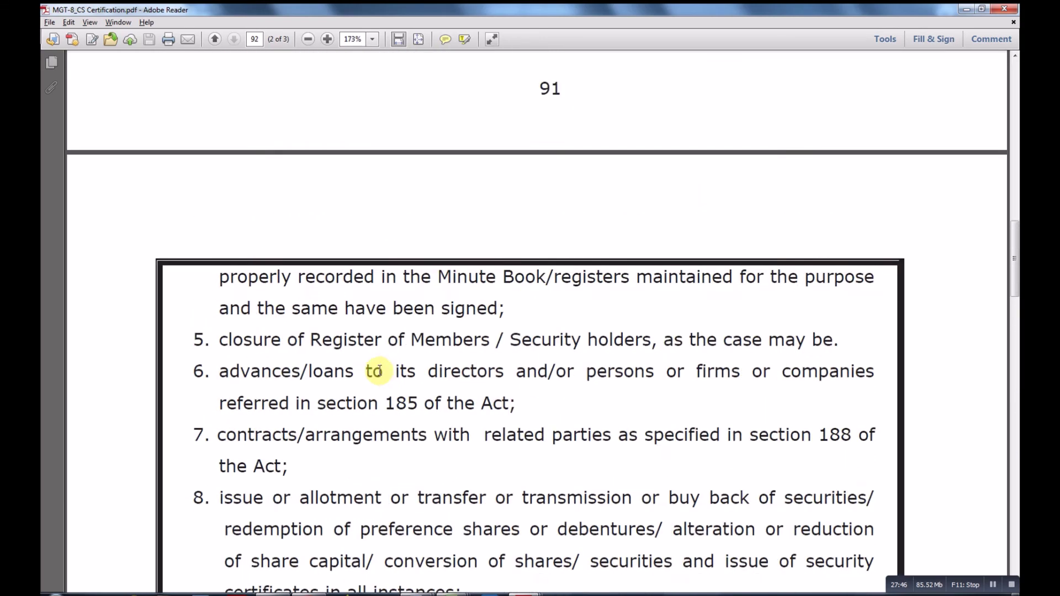
pyautogui.scroll(20, 380, 370)
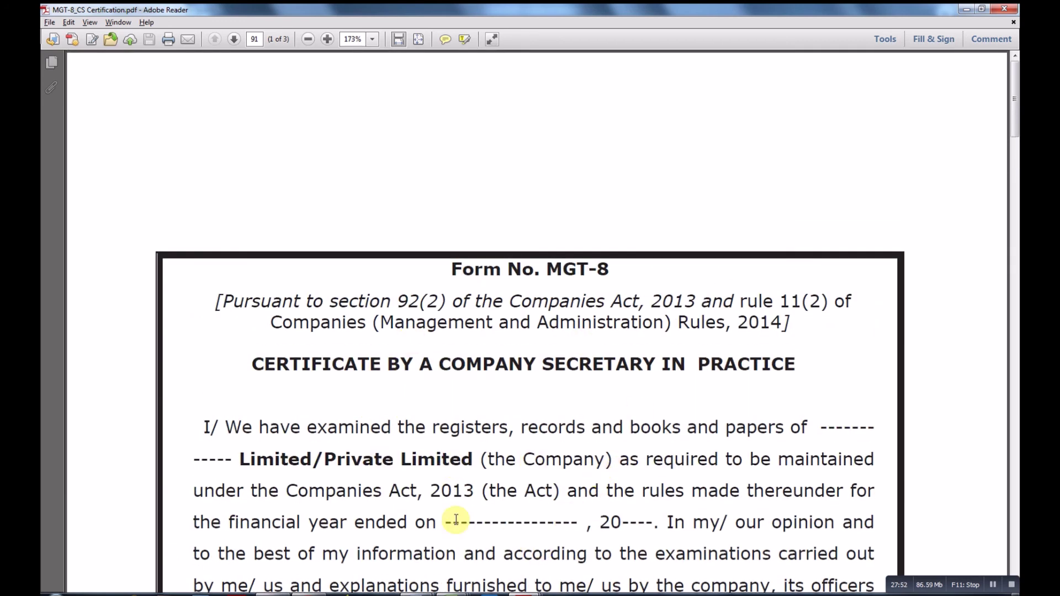
pyautogui.scroll(-1, 685, 526)
pyautogui.scroll(-5, 685, 525)
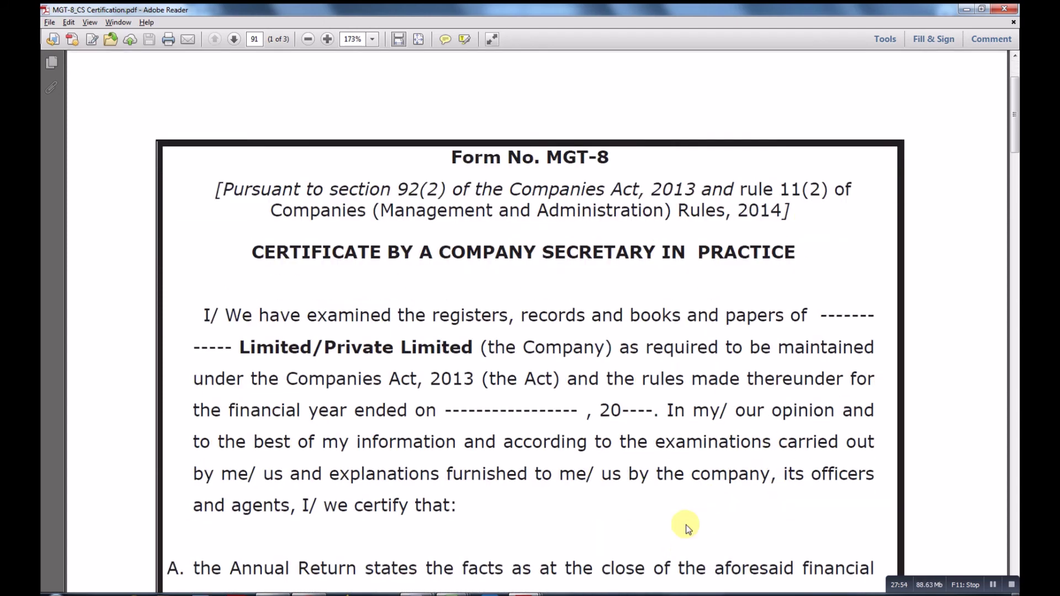
pyautogui.hotkey('alt', 'Tab')
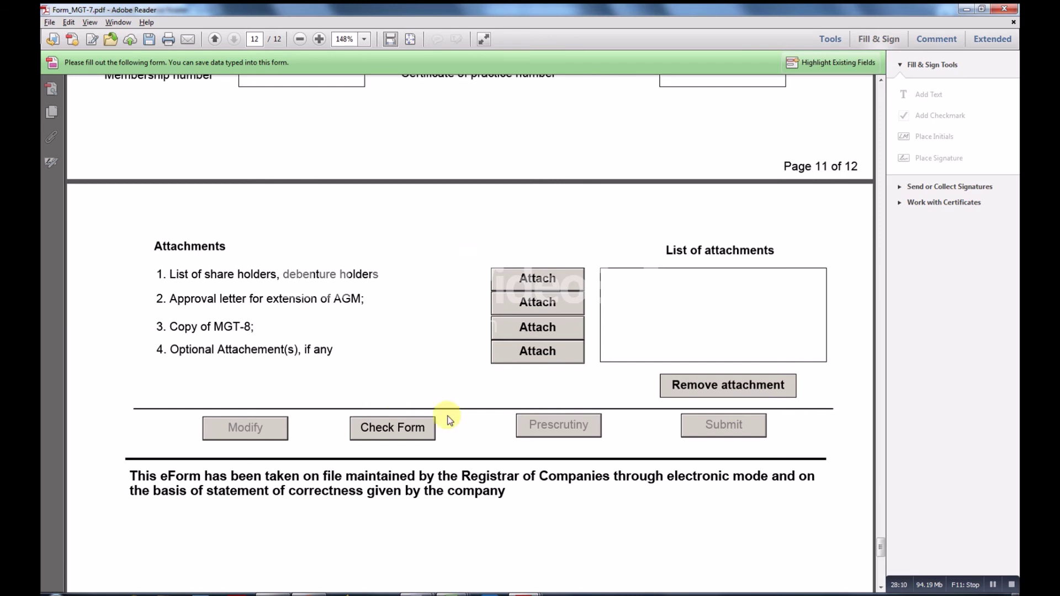
# Step: Switch to the debenture holders workbook for MGT-7 in Excel and examine its column headings and validation option
pyautogui.click(452, 592)
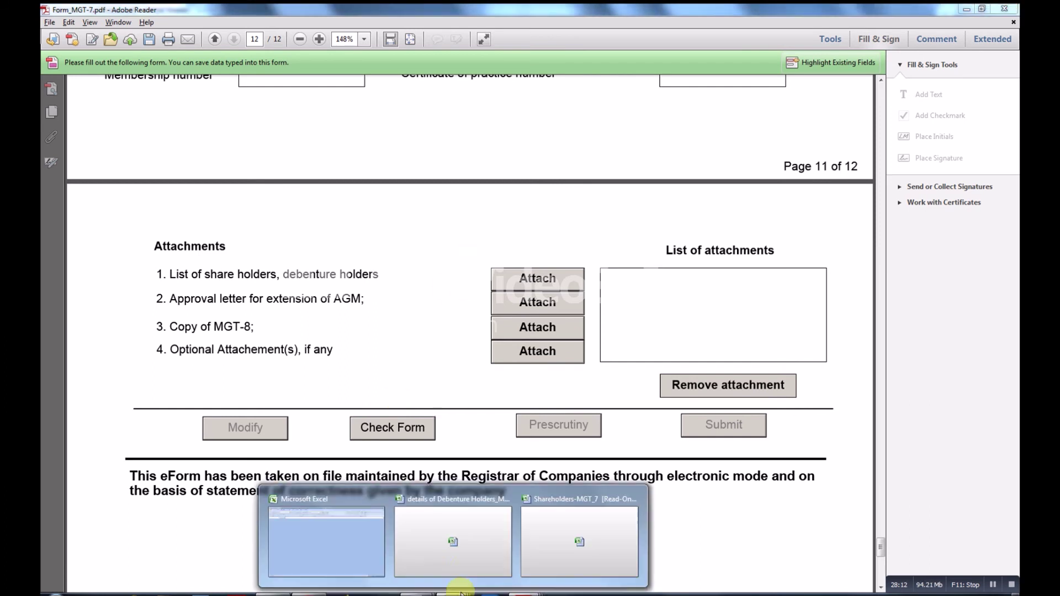
pyautogui.click(469, 552)
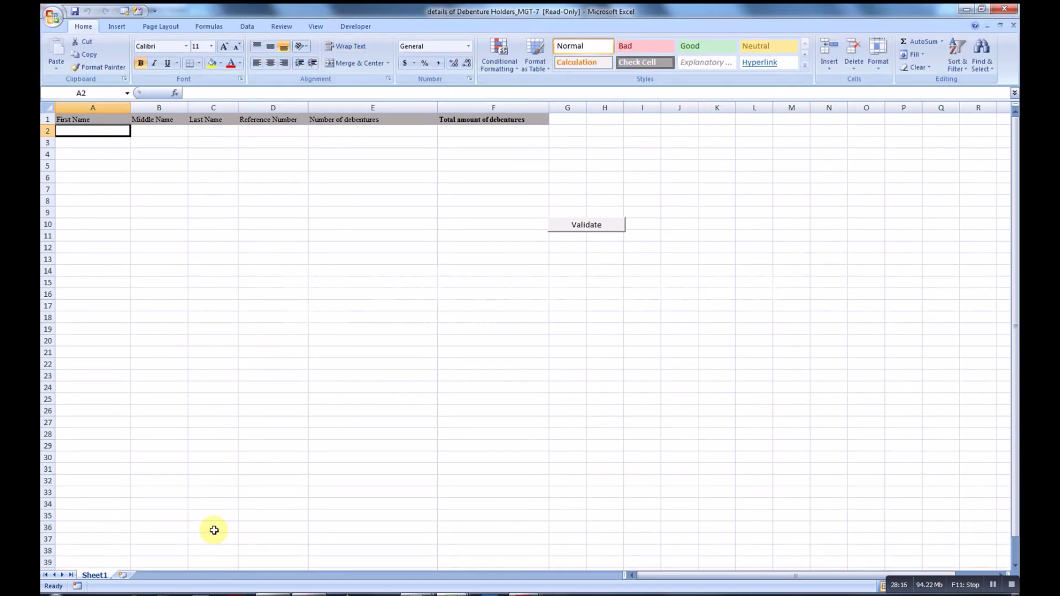
pyautogui.scroll(1, 221, 481)
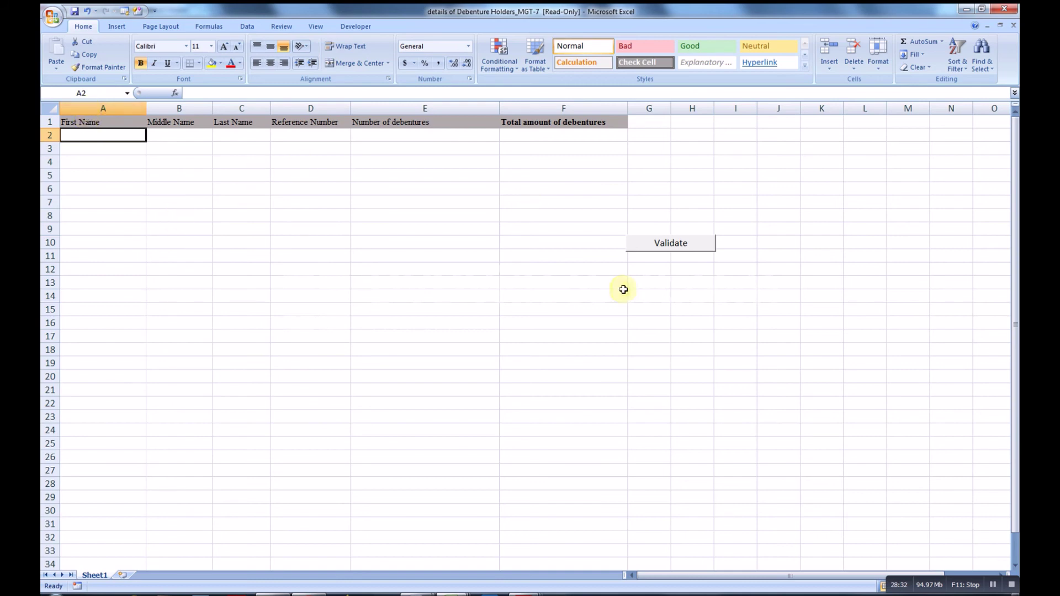
pyautogui.scroll(-4, 395, 296)
pyautogui.scroll(4, 372, 305)
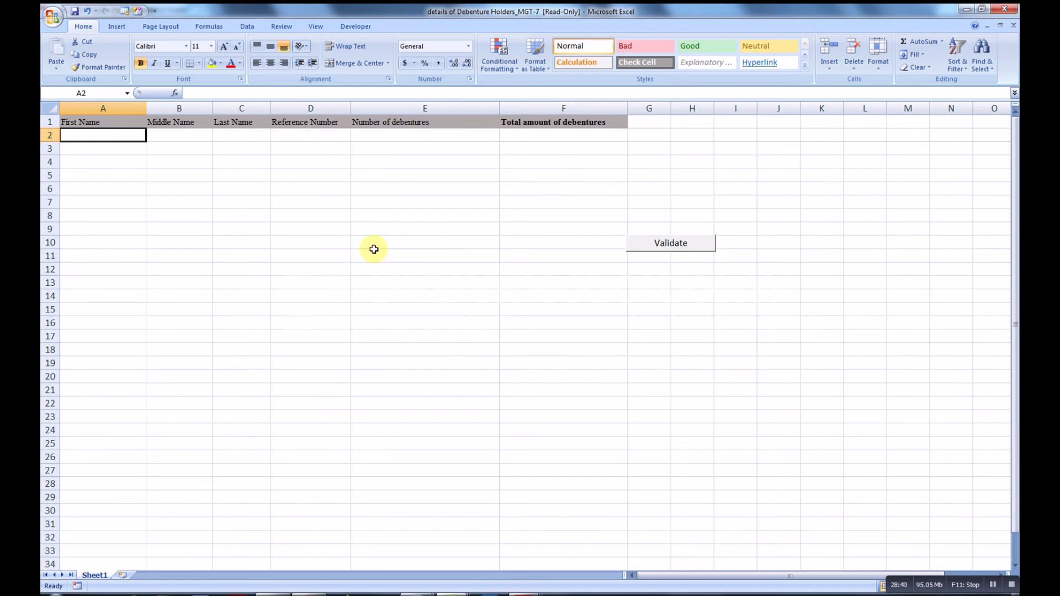
# Step: Open the Shareholders-MGT_7 workbook, read its Read Me instructions and examine the columns of the ShareHolders sheet
pyautogui.moveTo(501, 580)
pyautogui.click(591, 549)
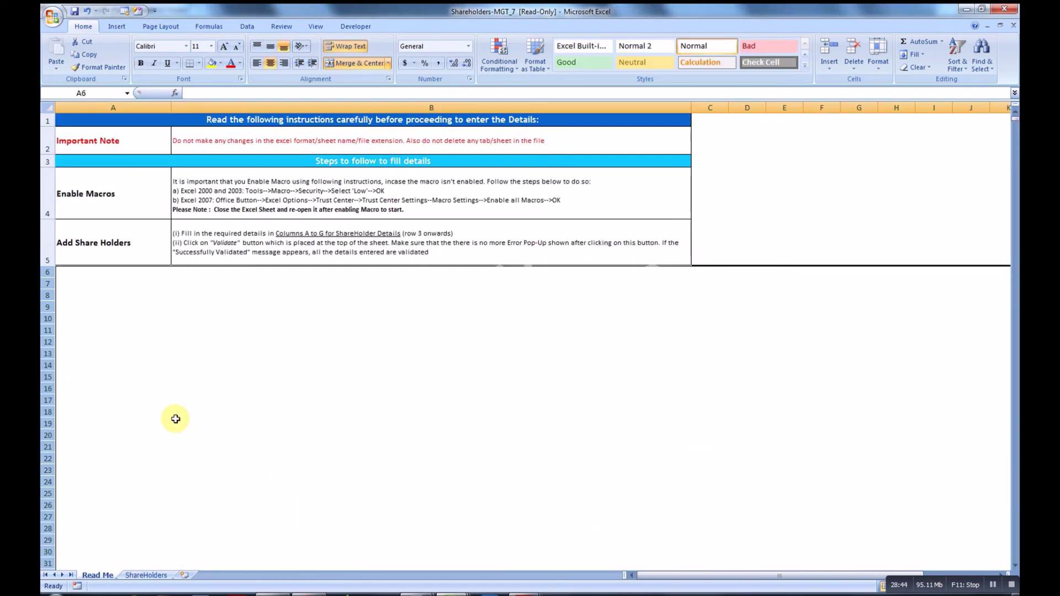
pyautogui.click(146, 575)
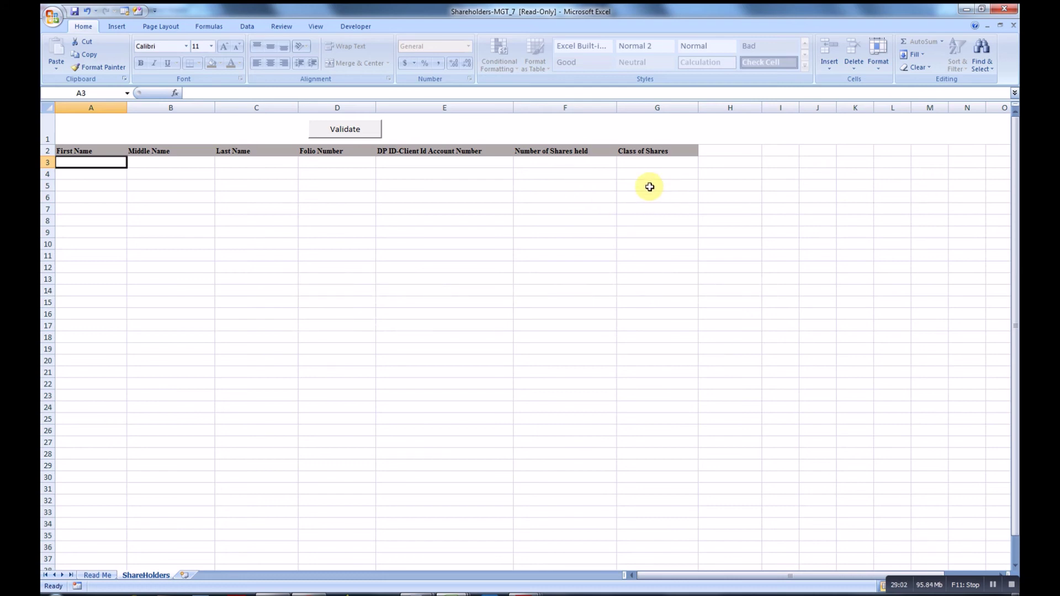
pyautogui.scroll(-4, 654, 218)
pyautogui.scroll(4, 662, 221)
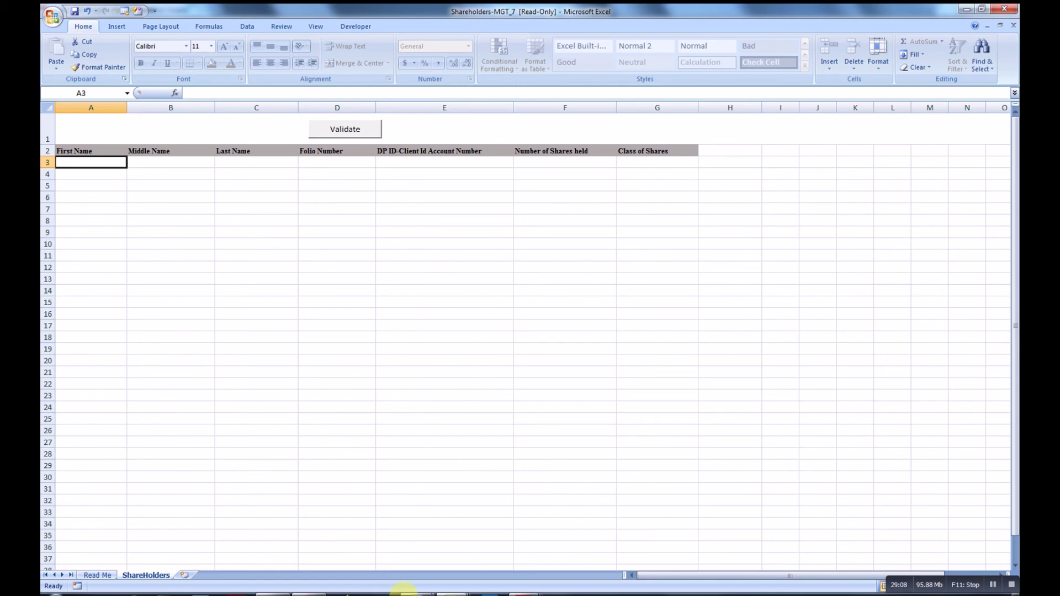
# Step: Switch to the List of Shareholder and Debenture holder document in Word and review the shareholders table's name and share columns
pyautogui.moveTo(370, 593)
pyautogui.click(369, 552)
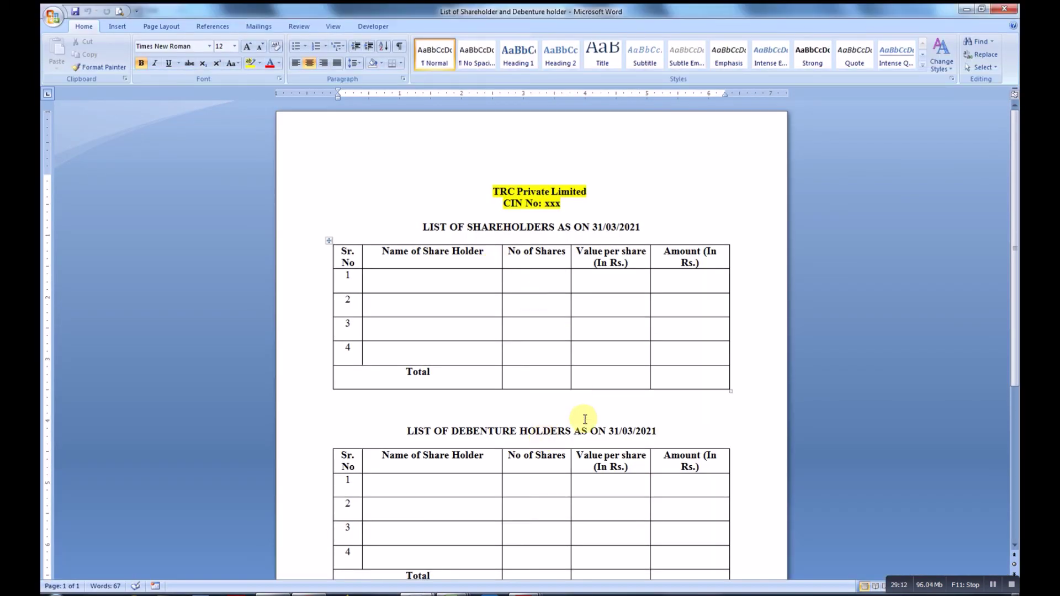
pyautogui.moveTo(423, 227); pyautogui.dragTo(557, 227)
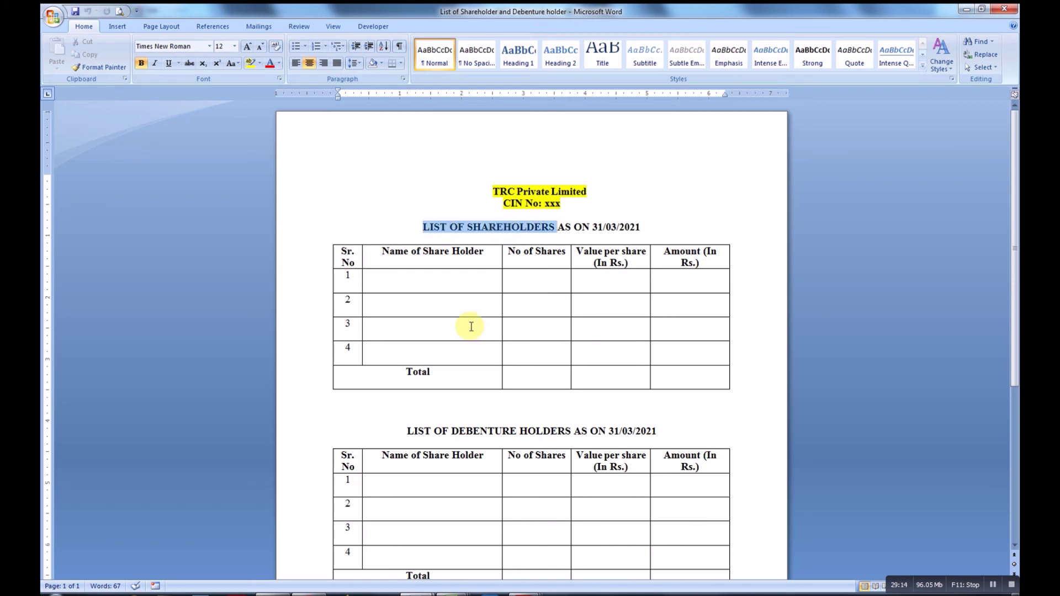
pyautogui.scroll(-1, 422, 437)
pyautogui.click(449, 255)
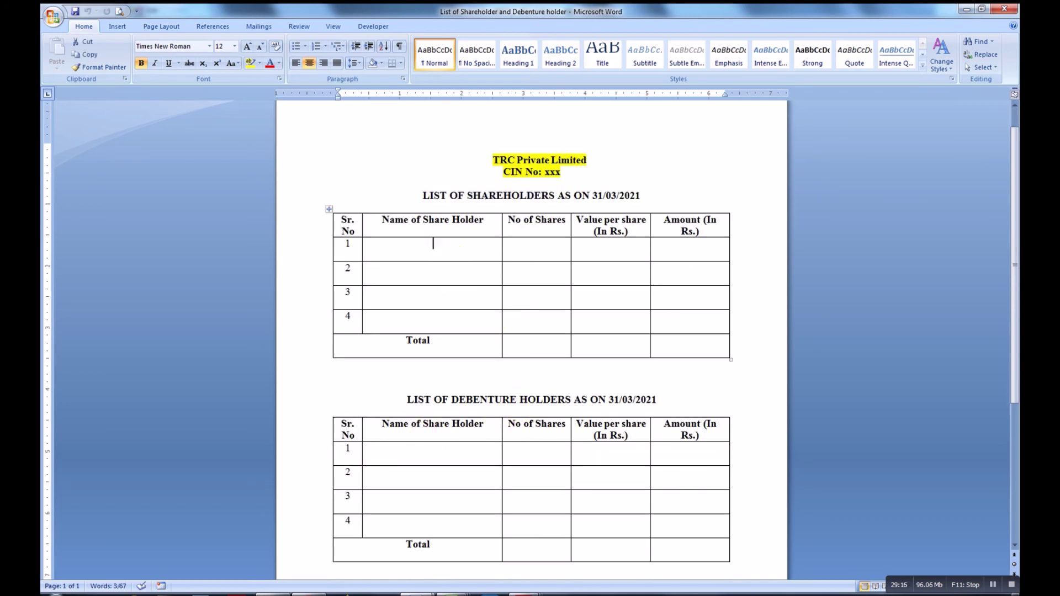
pyautogui.click(556, 255)
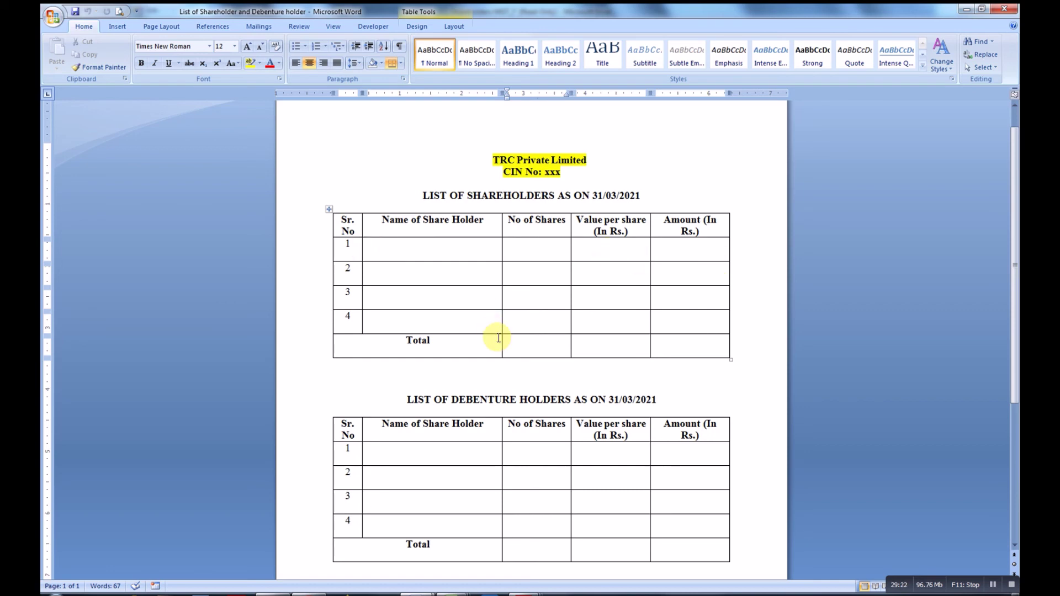
# Step: Review the debenture holders table and the signature and rubber stamp line at the end of the Word document
pyautogui.scroll(-2, 497, 338)
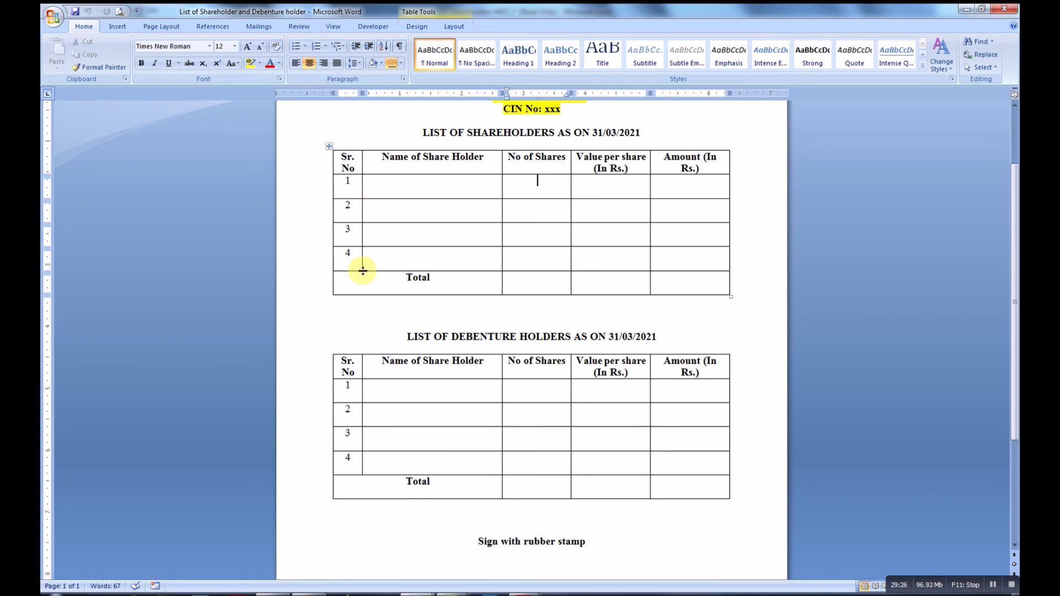
pyautogui.scroll(-3, 363, 270)
pyautogui.scroll(-2, 350, 308)
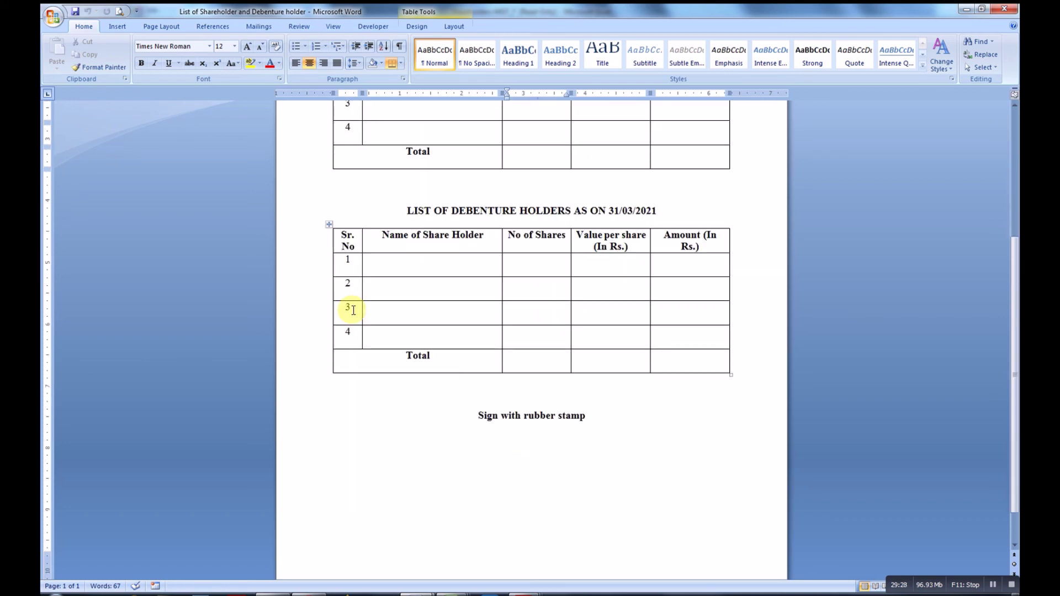
pyautogui.scroll(1, 436, 257)
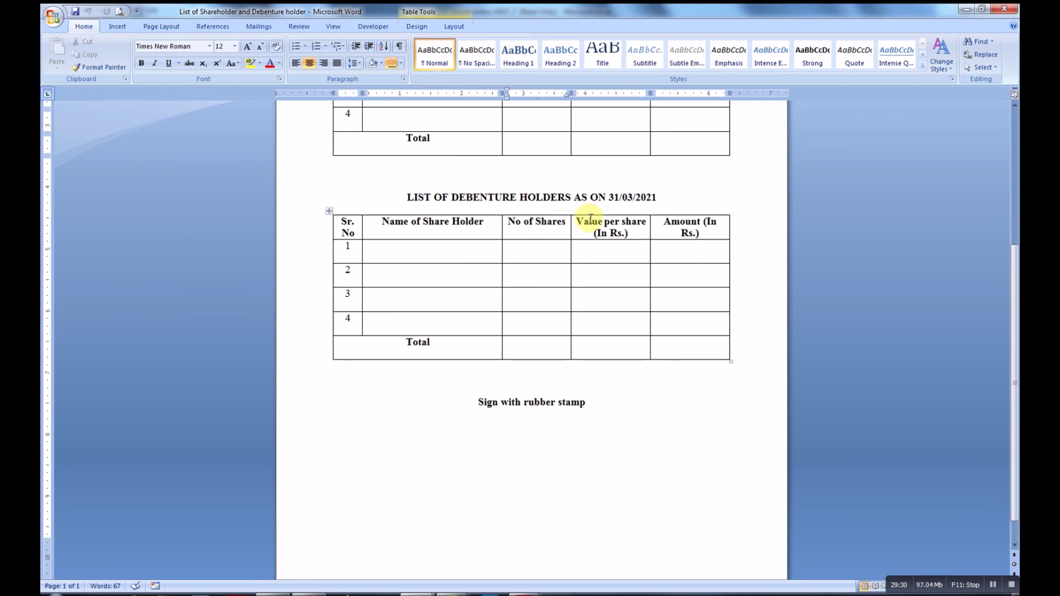
# Step: Change the name column heading in the debenture holders table to "Name of Debenture Holder"
pyautogui.scroll(5, 473, 232)
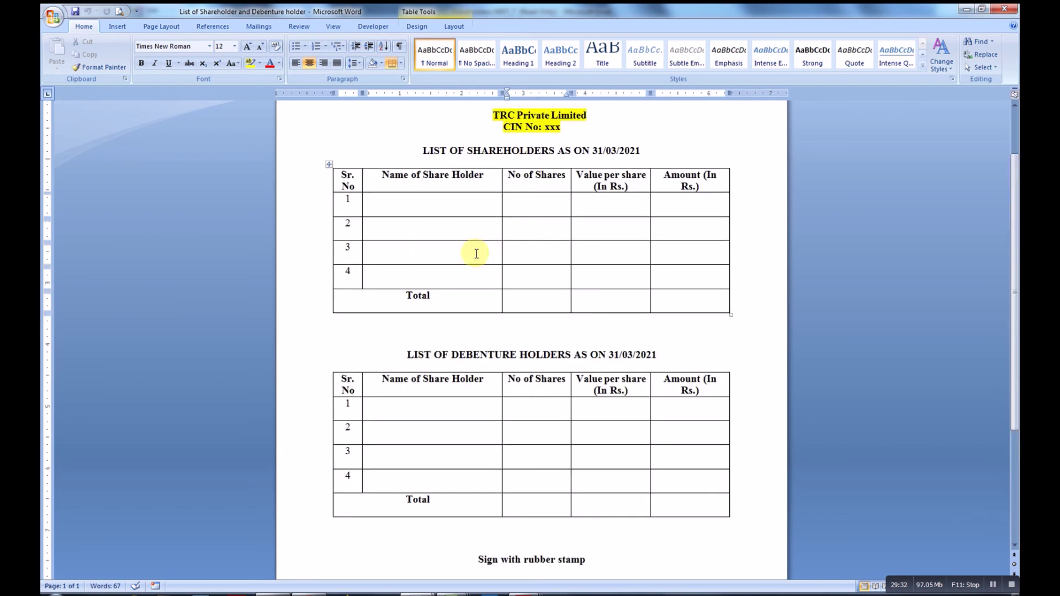
pyautogui.click(449, 379)
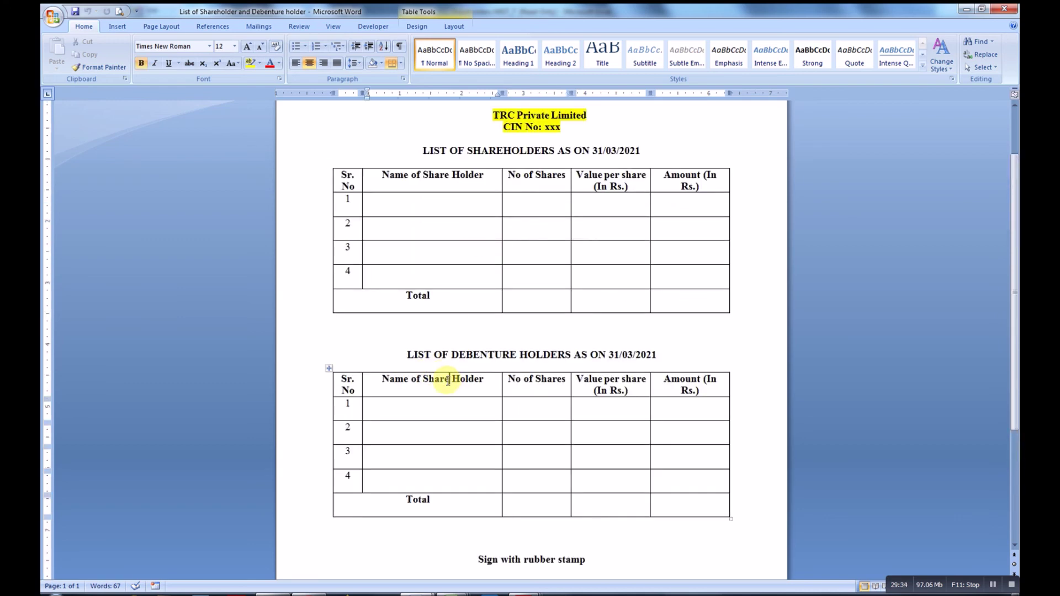
pyautogui.press('BackSpace')
pyautogui.press('BackSpace')
pyautogui.press('BackSpace')
pyautogui.press('BackSpace')
pyautogui.press('BackSpace')
pyautogui.write('dEN')
pyautogui.press('BackSpace')
pyautogui.press('BackSpace')
pyautogui.press('BackSpace')
pyautogui.write('Debenture')
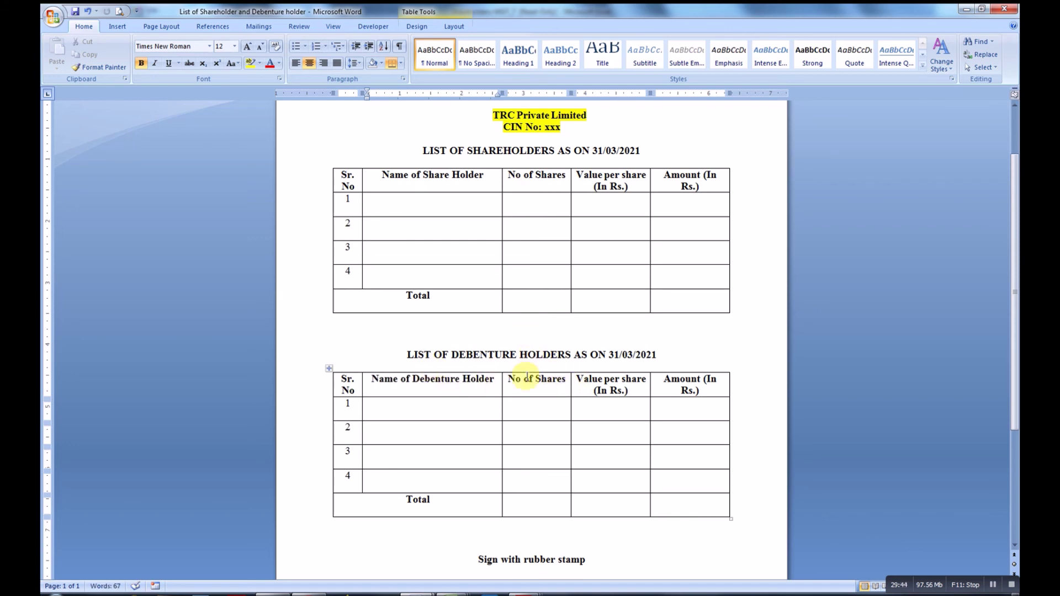
# Step: Save the List of Shareholder and Debenture holder document
pyautogui.scroll(-1, 528, 378)
pyautogui.scroll(2, 713, 362)
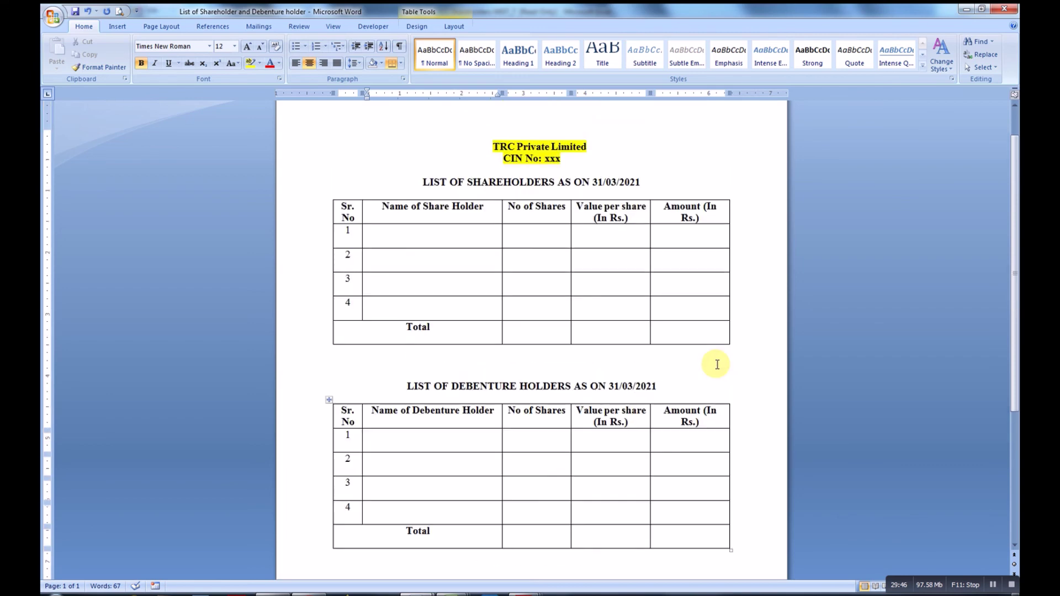
pyautogui.scroll(1, 712, 362)
pyautogui.scroll(1, 712, 362)
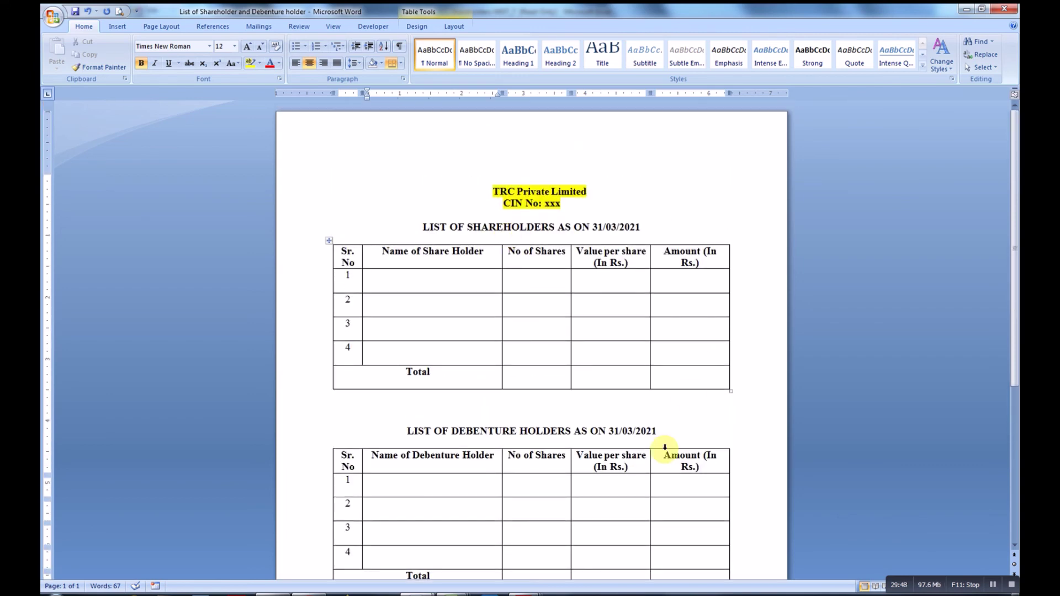
pyautogui.hotkey('ctrl', 'a')
pyautogui.hotkey('ctrl', 's')
pyautogui.click(502, 409)
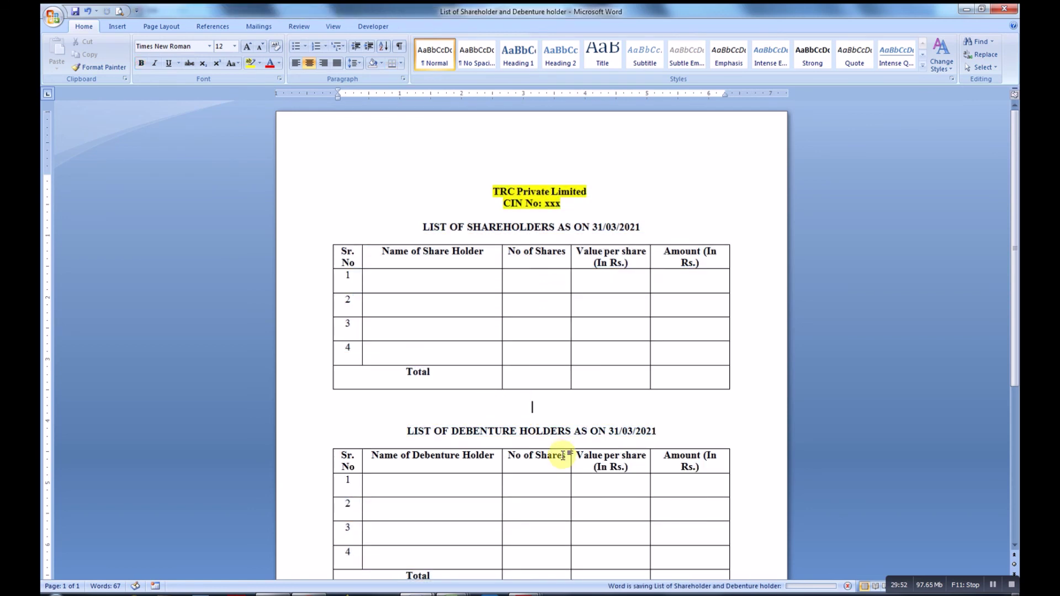
pyautogui.click(567, 457)
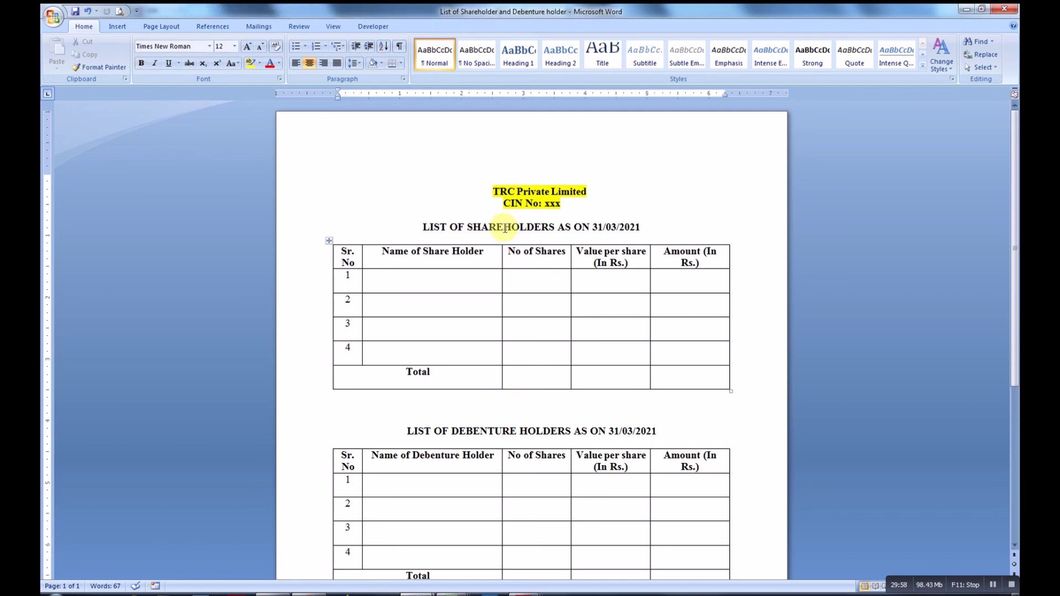
# Step: Switch to Form_MGT-7.pdf in Adobe Reader and review the attachments section, the form action options and the page before them
pyautogui.hotkey('alt', 'Tab')
pyautogui.press('alt')
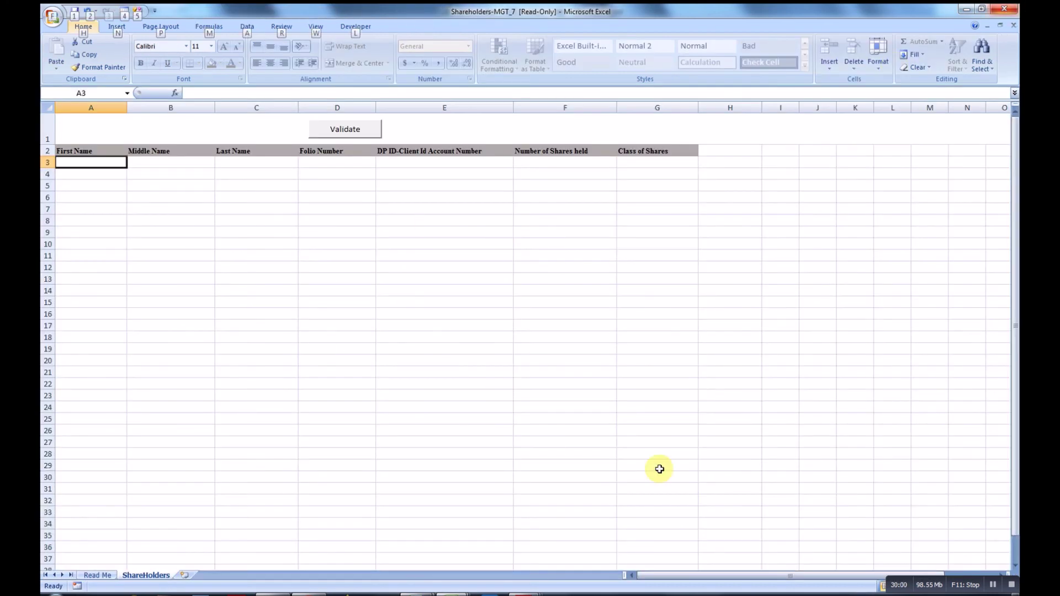
pyautogui.moveTo(533, 591)
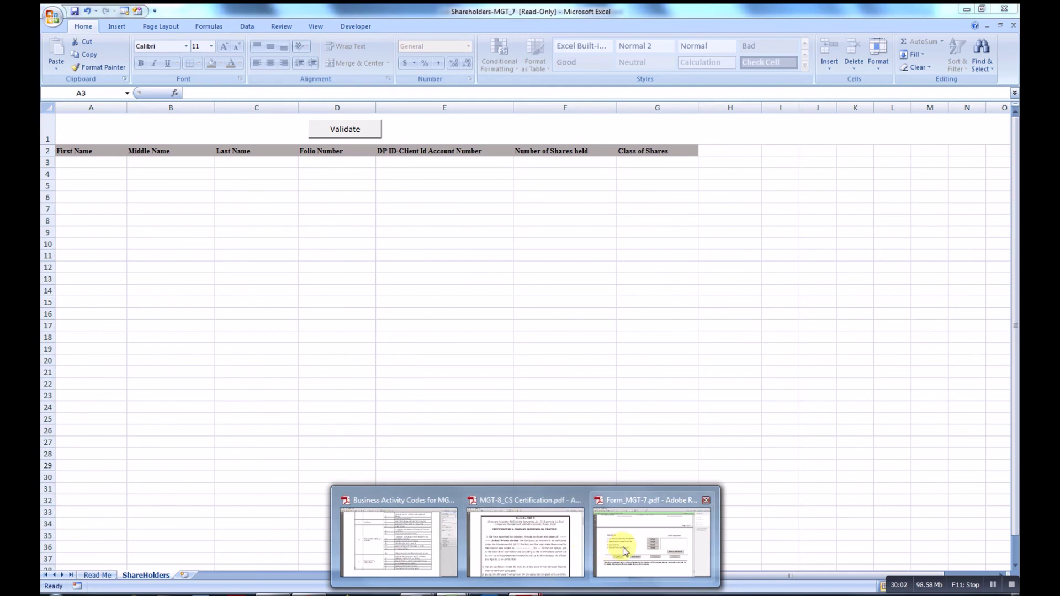
pyautogui.click(622, 547)
pyautogui.scroll(-1, 528, 401)
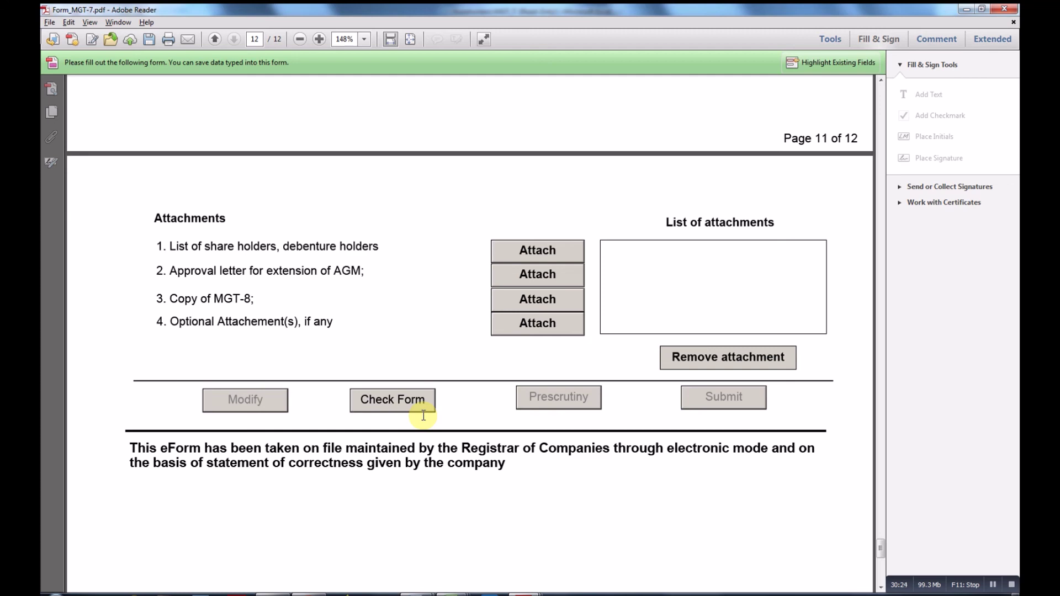
pyautogui.scroll(5, 308, 345)
pyautogui.scroll(7, 155, 216)
pyautogui.scroll(7, 181, 273)
pyautogui.scroll(-10, 367, 313)
pyautogui.scroll(-7, 591, 412)
pyautogui.scroll(-4, 490, 411)
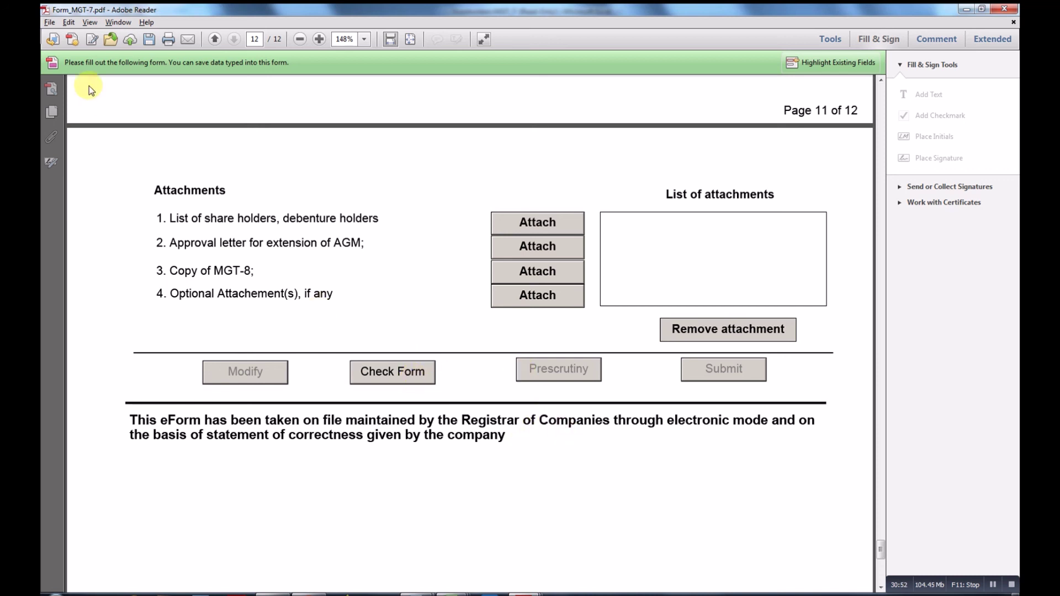
# Step: Check in the digital signature creation and appearance preferences that "Include signature's revocation status" is unticked, and accept the preferences
pyautogui.click(69, 24)
pyautogui.click(112, 281)
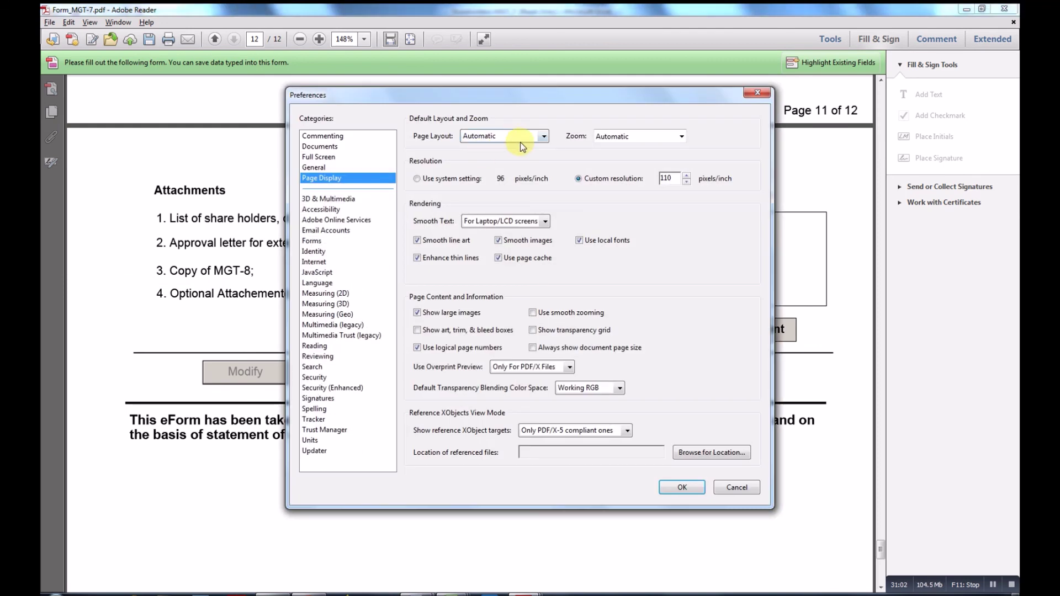
pyautogui.click(317, 399)
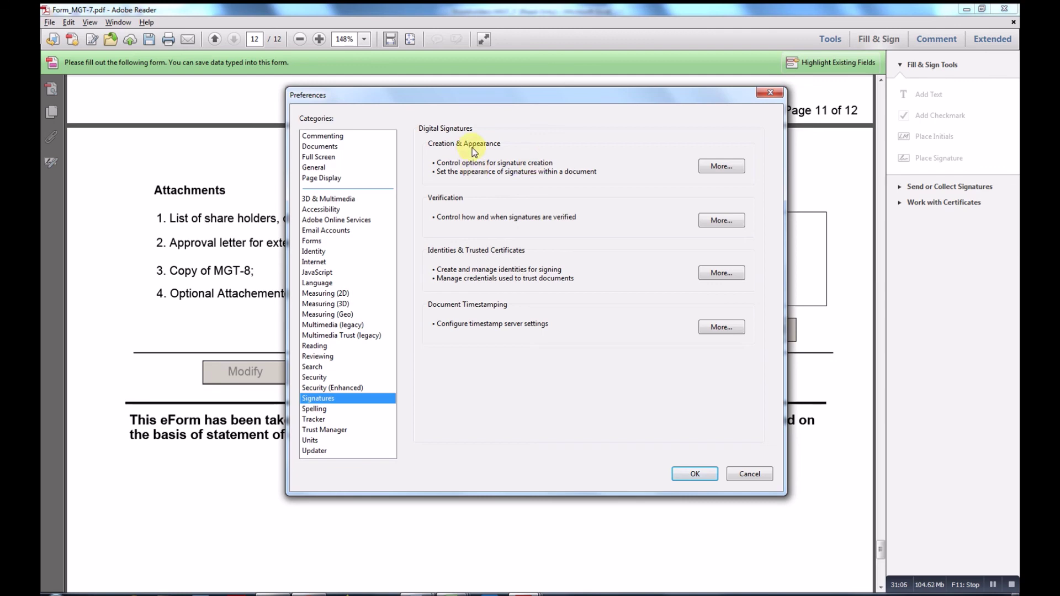
pyautogui.click(723, 164)
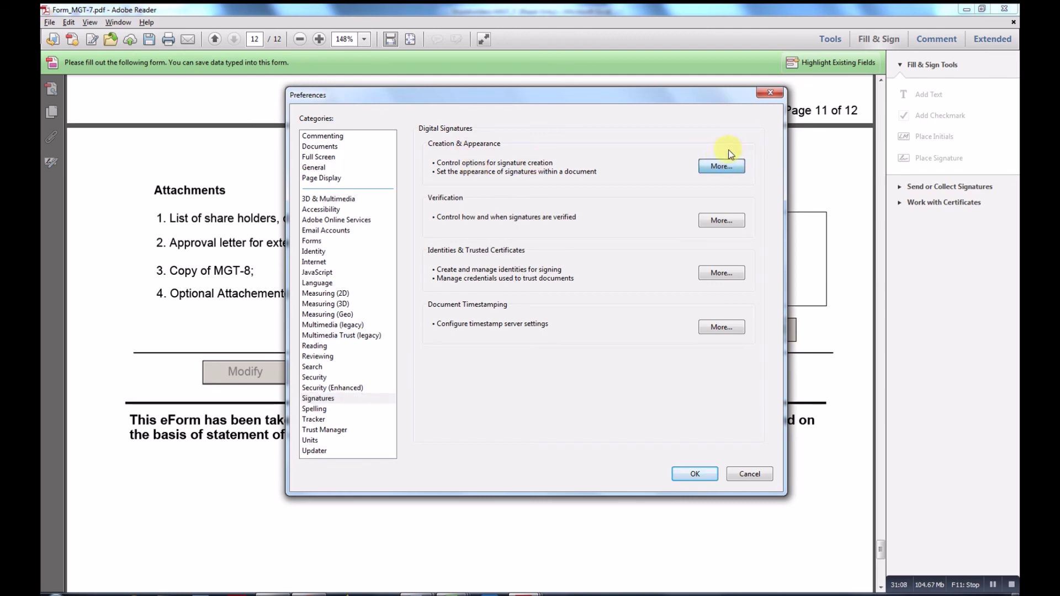
pyautogui.click(727, 159)
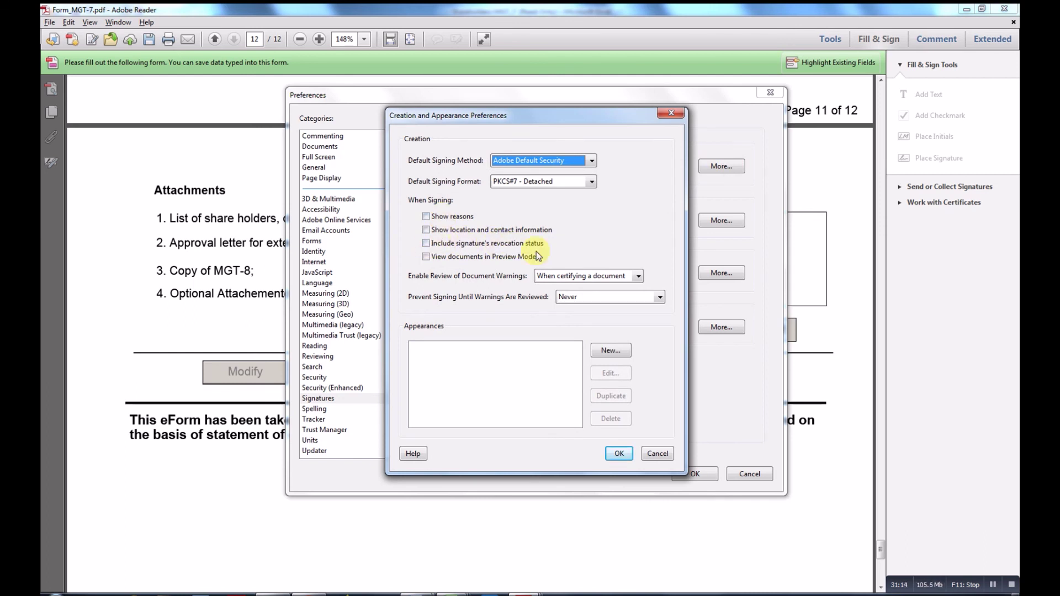
pyautogui.click(428, 244)
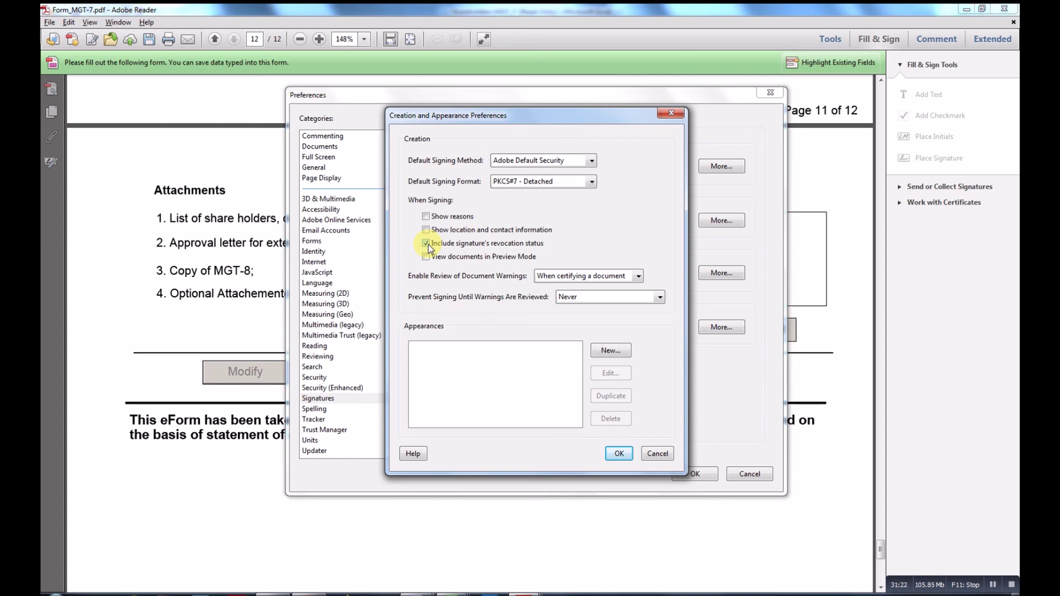
pyautogui.click(426, 243)
pyautogui.click(619, 453)
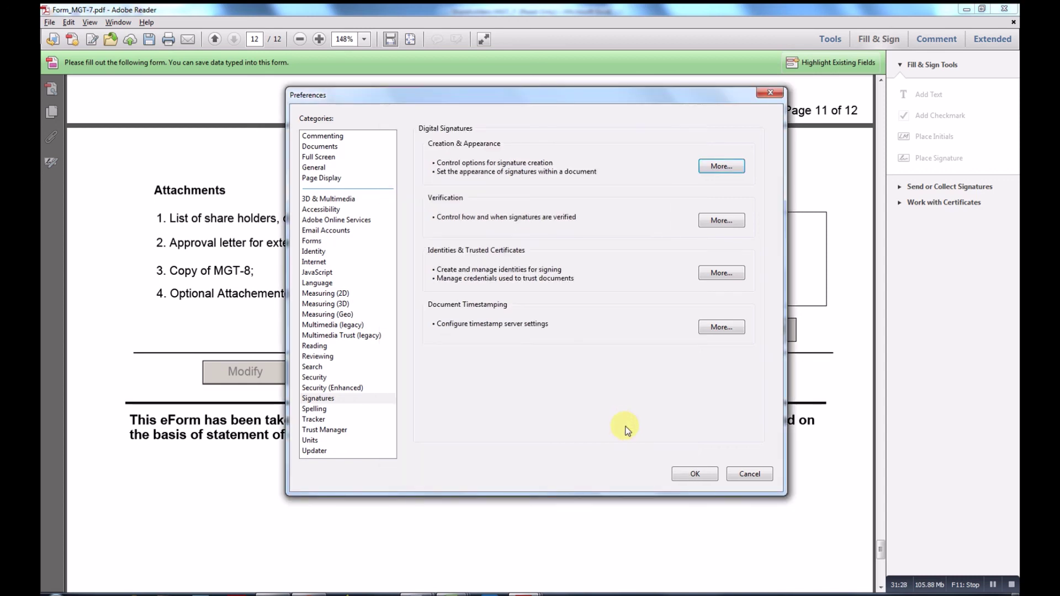
pyautogui.click(702, 475)
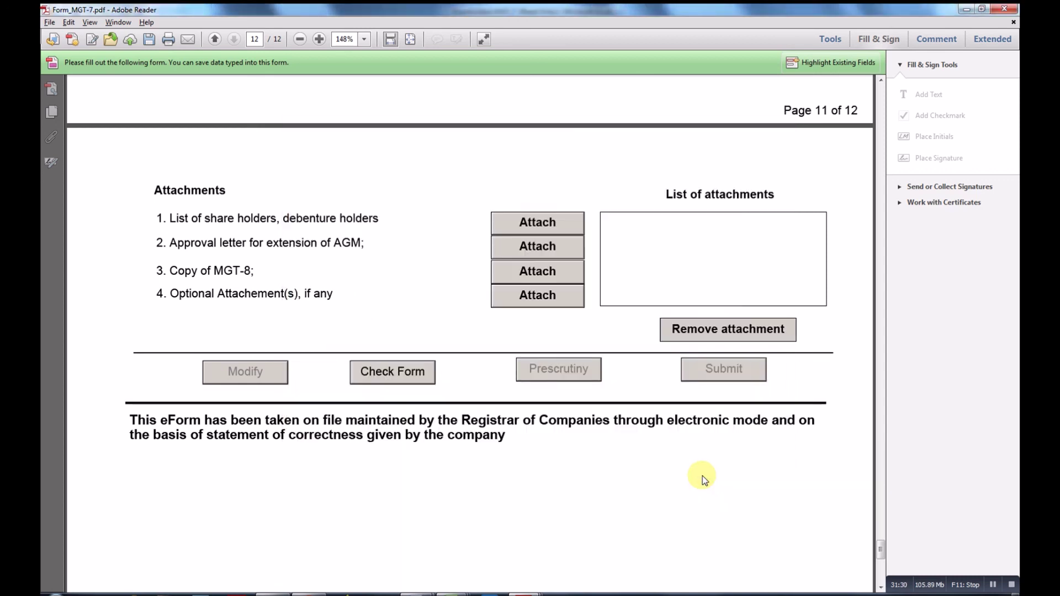
# Step: Switch to the Ministry of Corporate Affairs website in Chrome, open the MCA login page and review the user login form
pyautogui.scroll(2, 601, 421)
pyautogui.scroll(2, 599, 361)
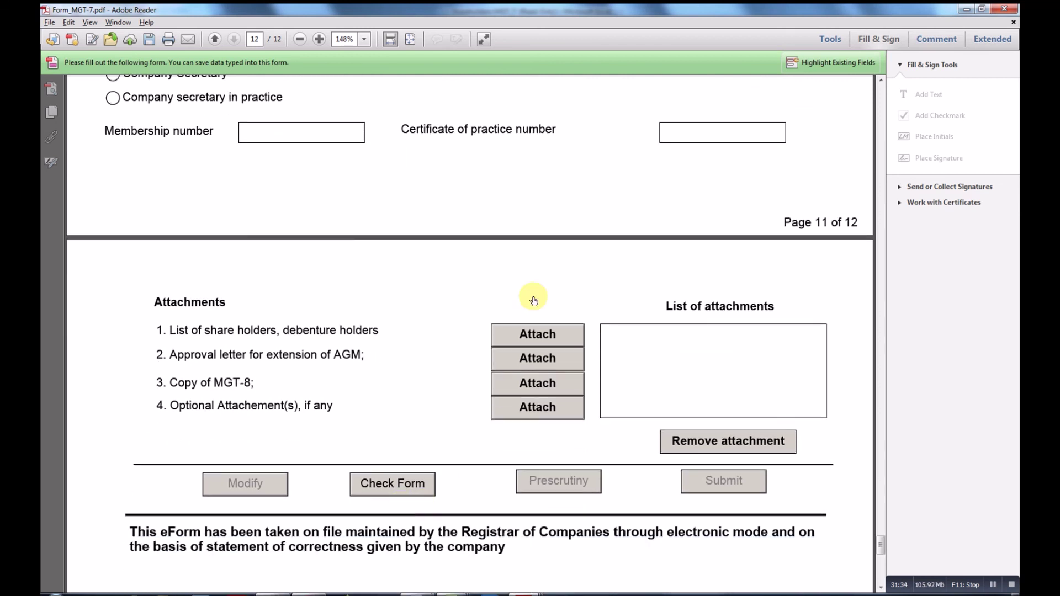
pyautogui.scroll(-2, 588, 392)
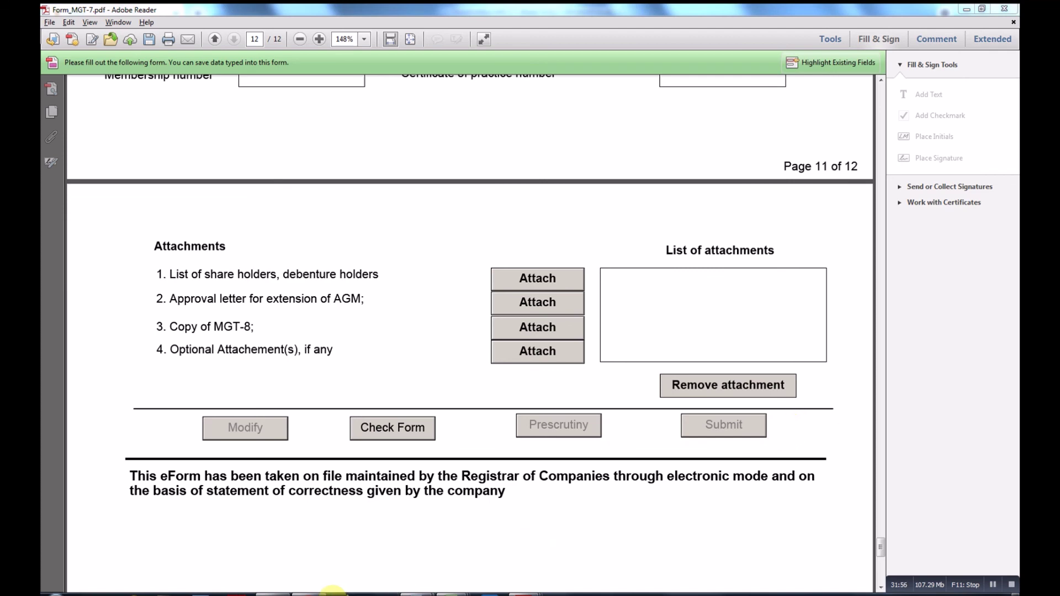
pyautogui.click(309, 592)
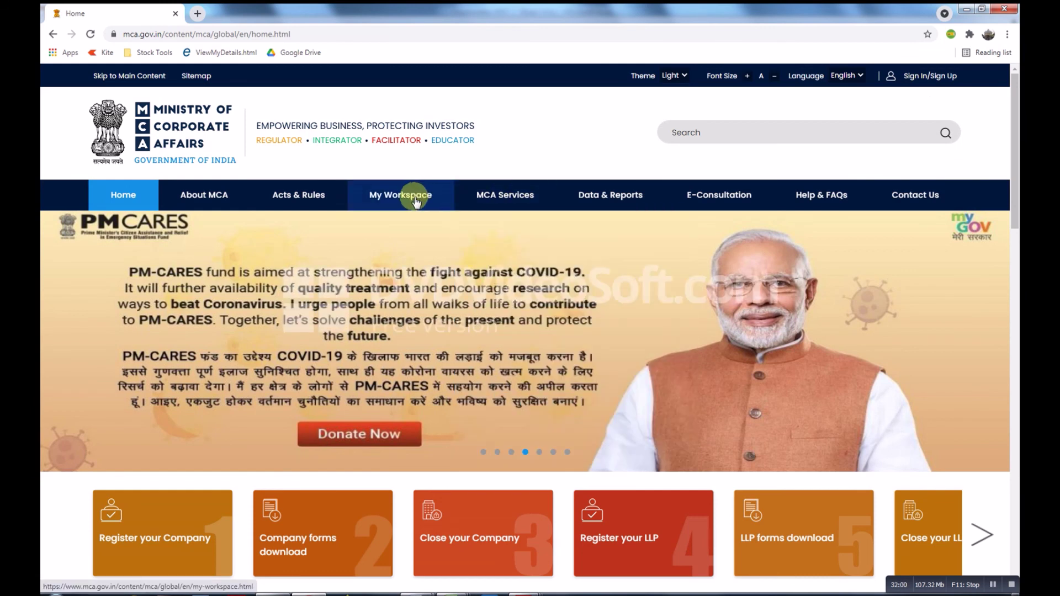
pyautogui.click(416, 201)
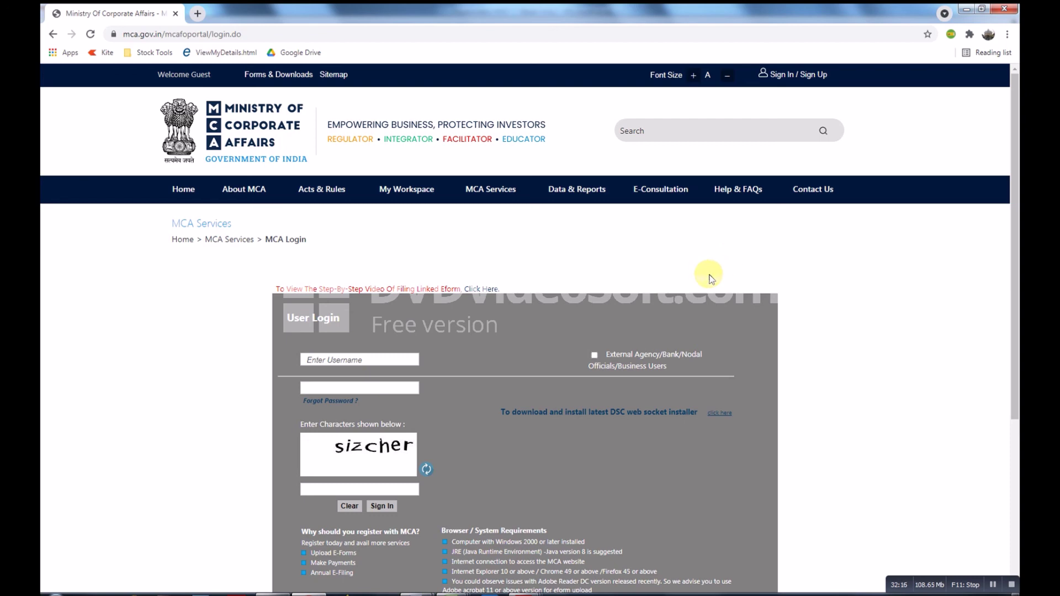
pyautogui.scroll(-3, 630, 312)
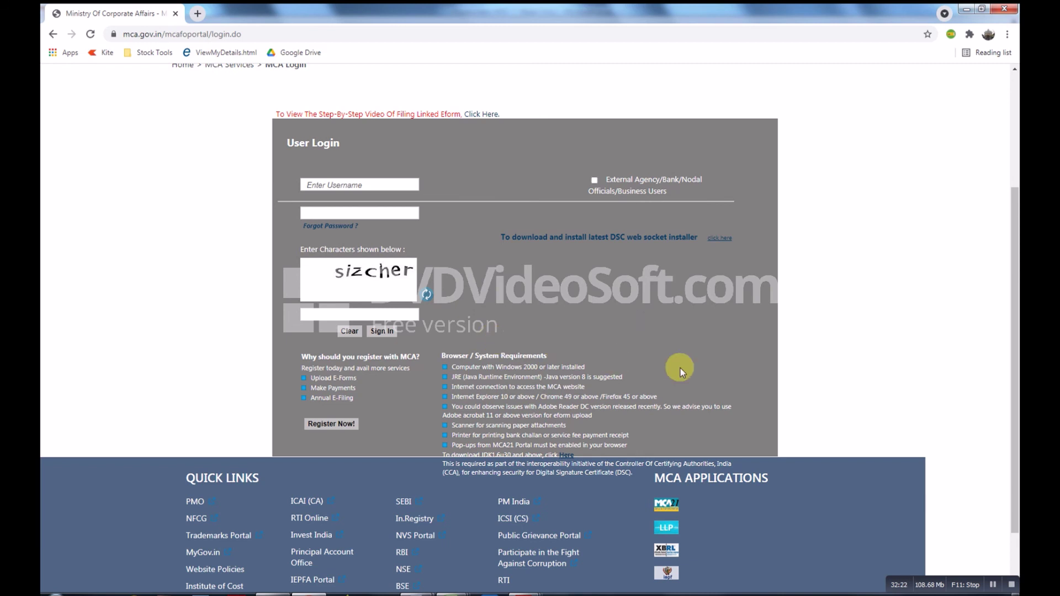
pyautogui.scroll(1, 639, 376)
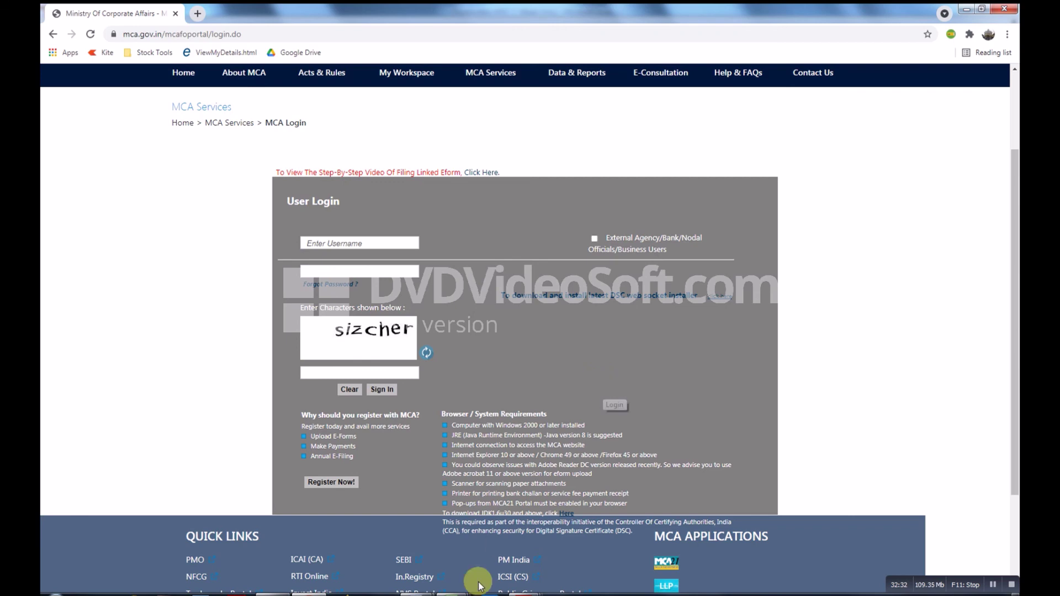
# Step: Switch back to Form_MGT-7.pdf in Adobe Reader, look over the declaration and MGT-8 certification sections, and return to the first page
pyautogui.moveTo(527, 592)
pyautogui.click(631, 539)
pyautogui.scroll(-2, 585, 442)
pyautogui.scroll(10, 587, 442)
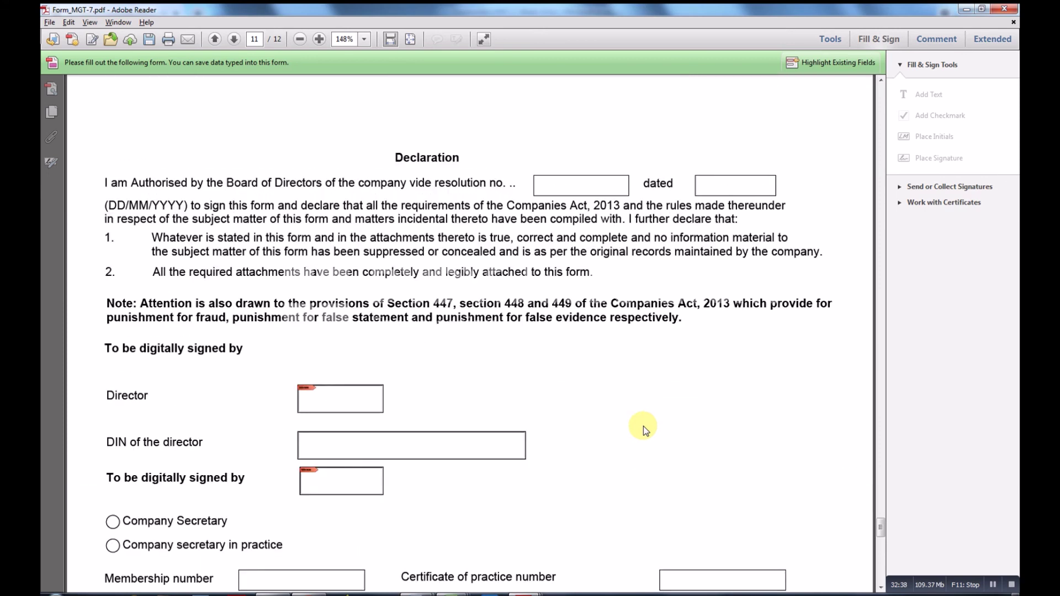
pyautogui.scroll(8, 637, 459)
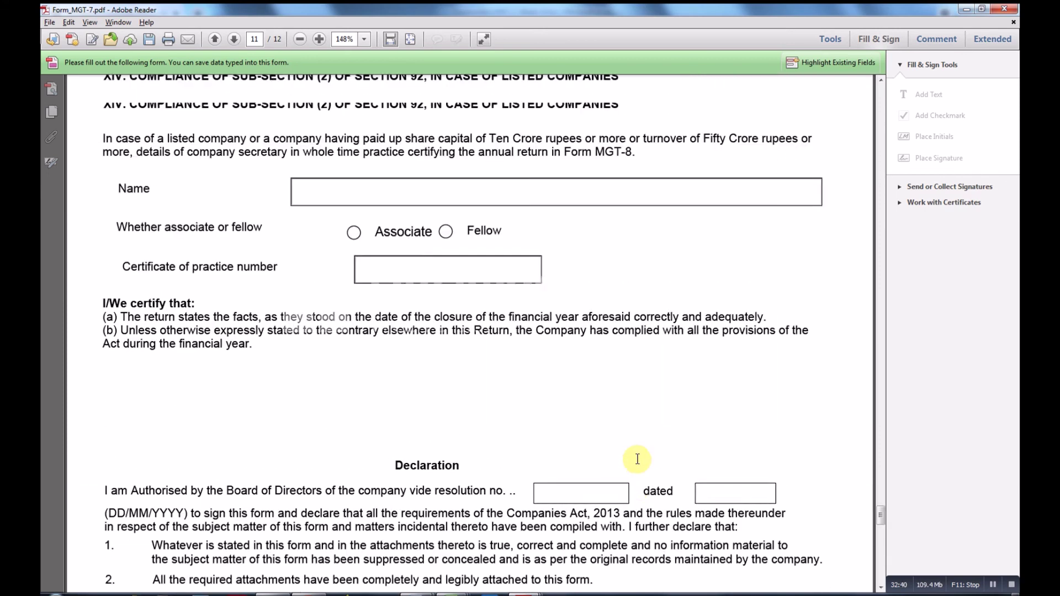
pyautogui.scroll(3, 637, 459)
pyautogui.moveTo(880, 507); pyautogui.dragTo(860, 78)
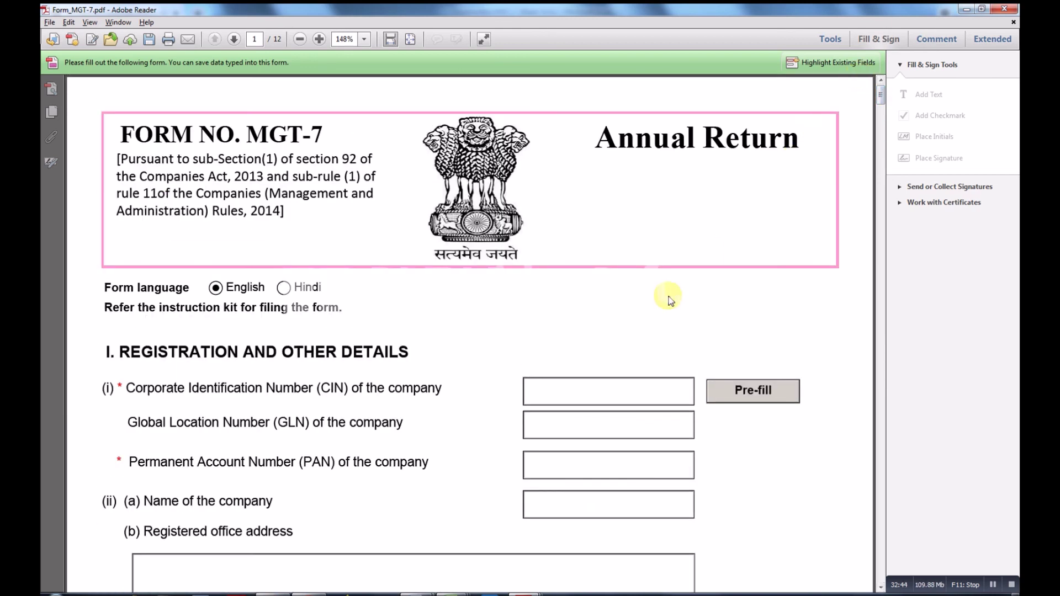